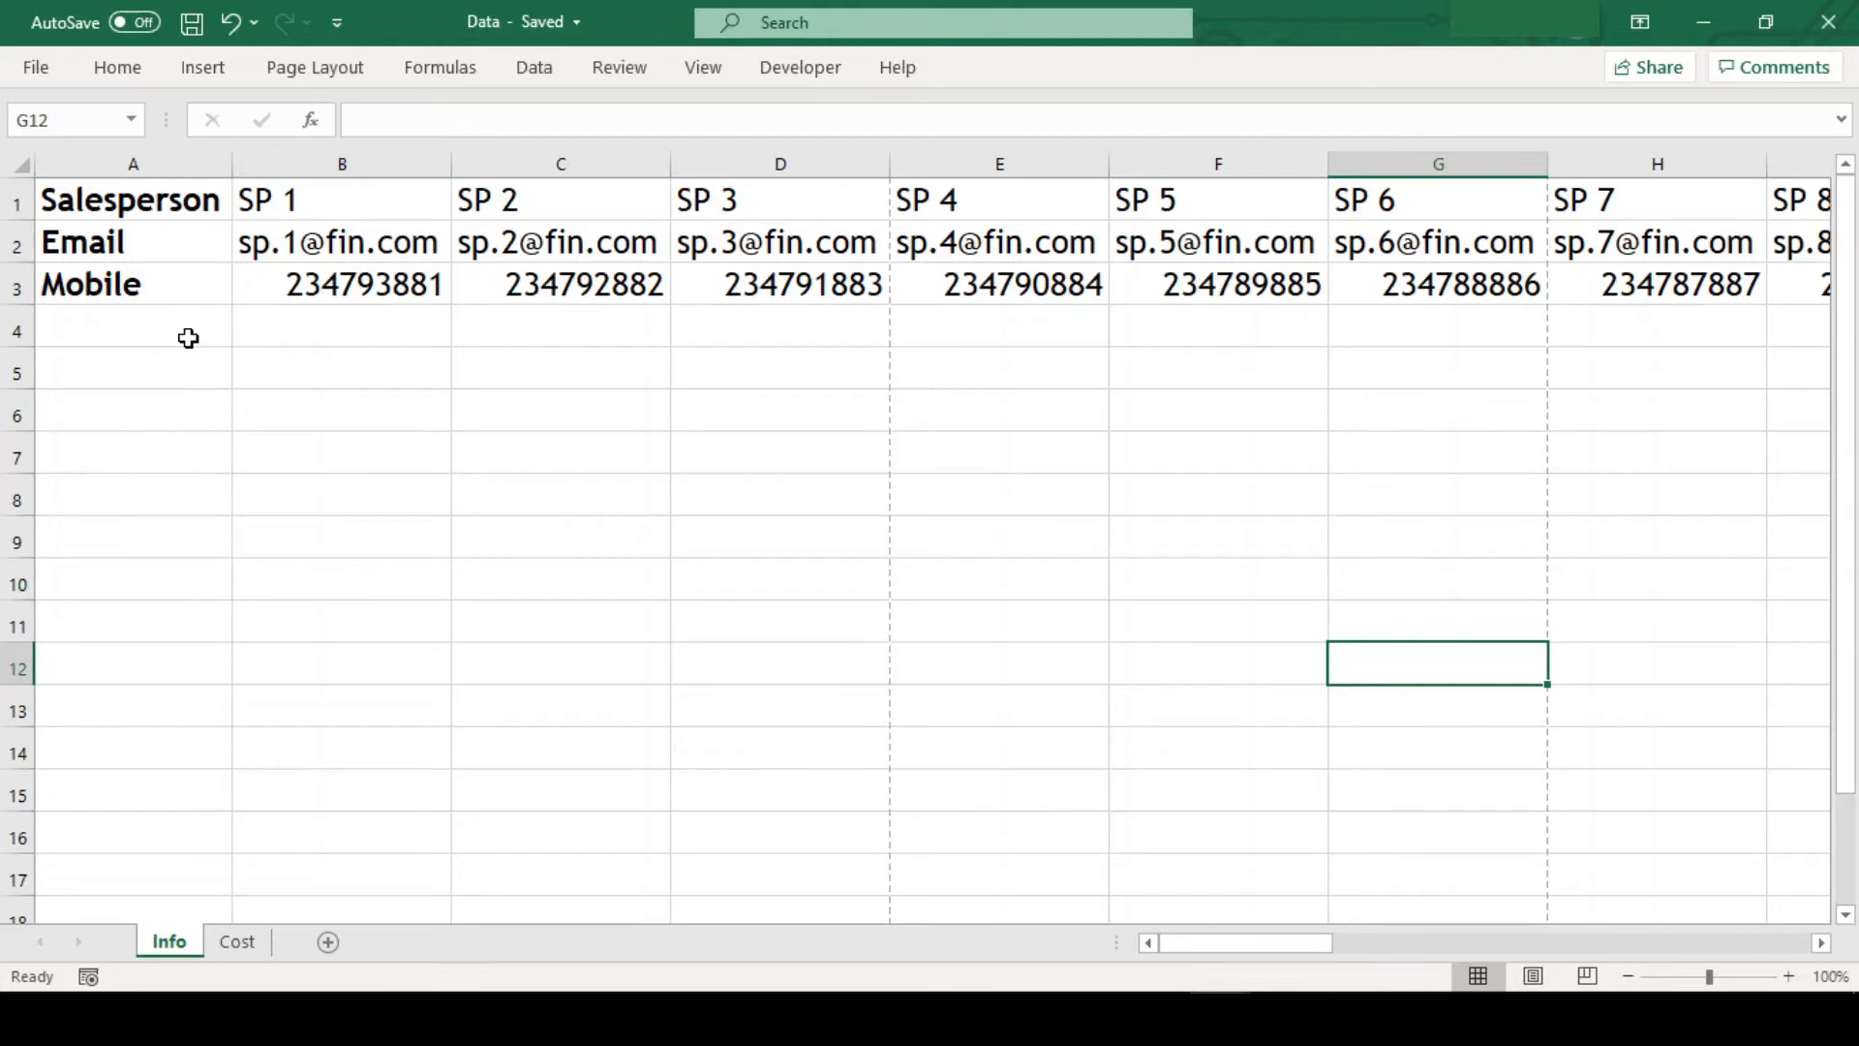
# - Examine the salesperson cost data on the Cost sheet and the Salesperson, Email and Mobile rows on the Info sheet
pyautogui.click(238, 942)
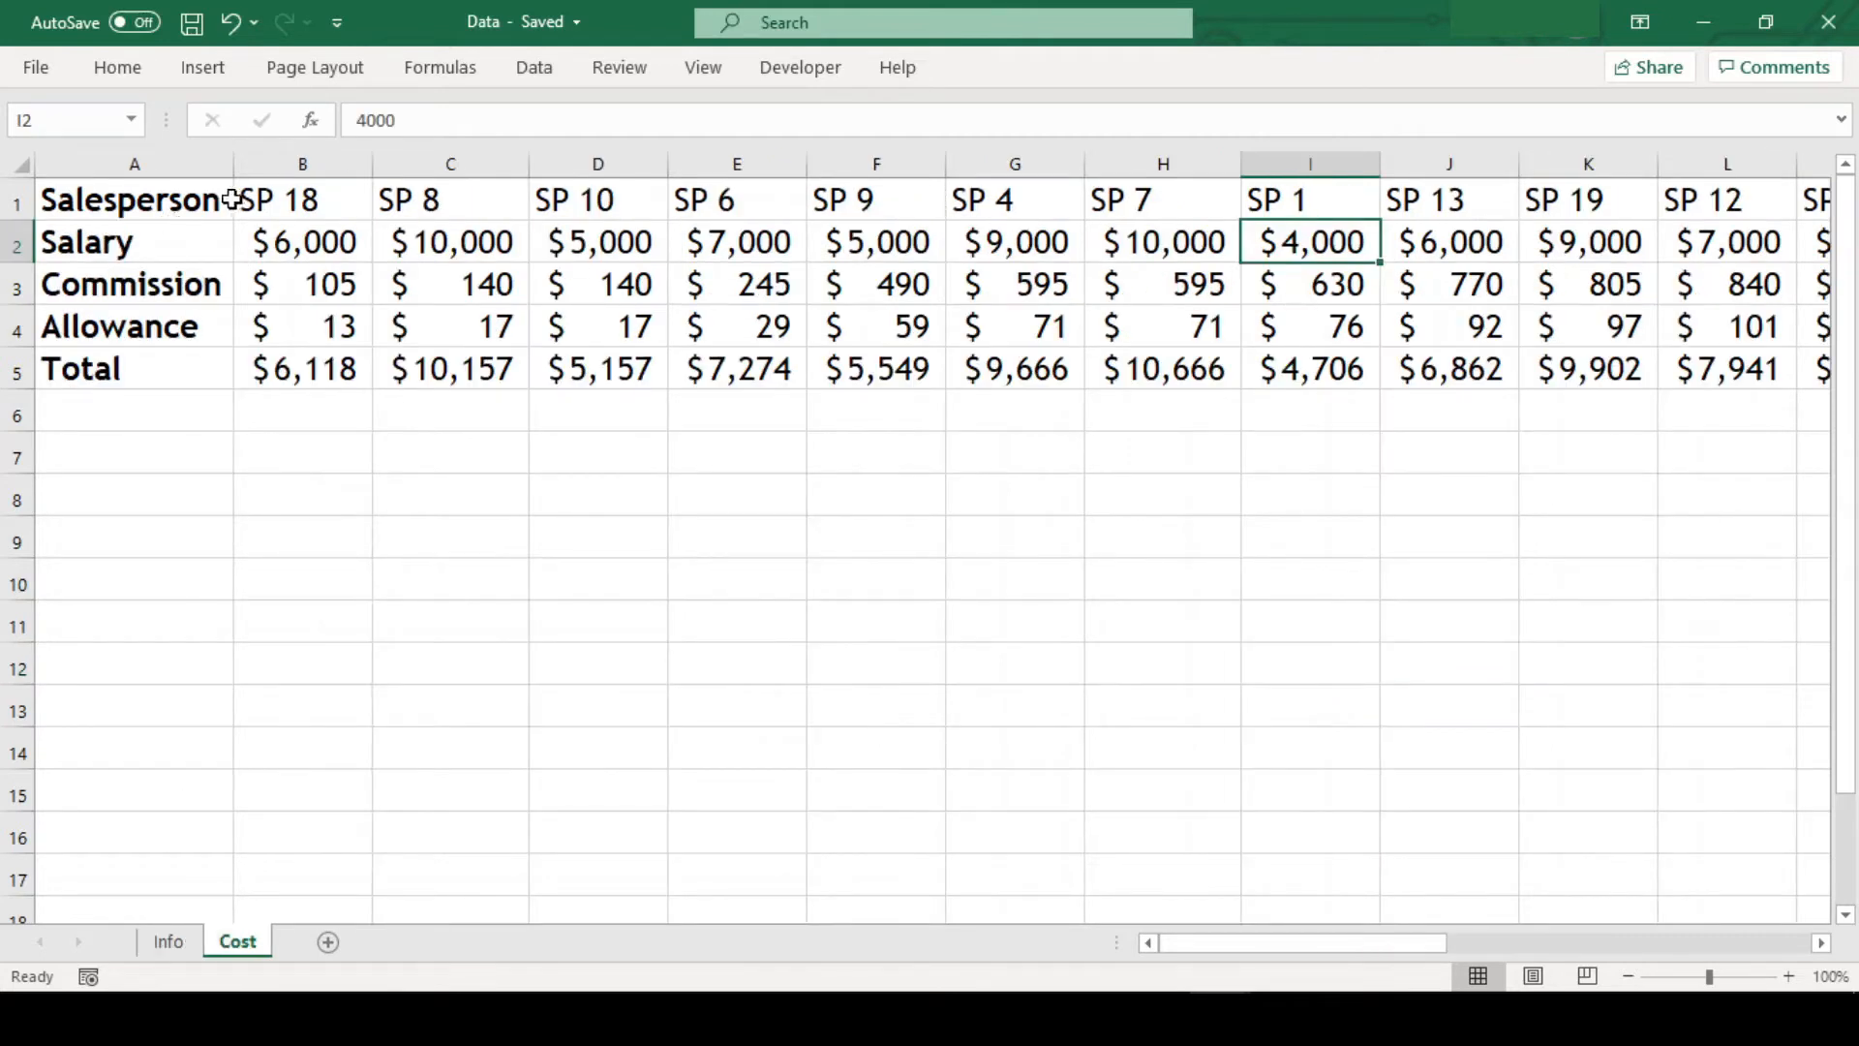
pyautogui.moveTo(302, 205); pyautogui.dragTo(303, 367)
pyautogui.moveTo(469, 198); pyautogui.dragTo(468, 444)
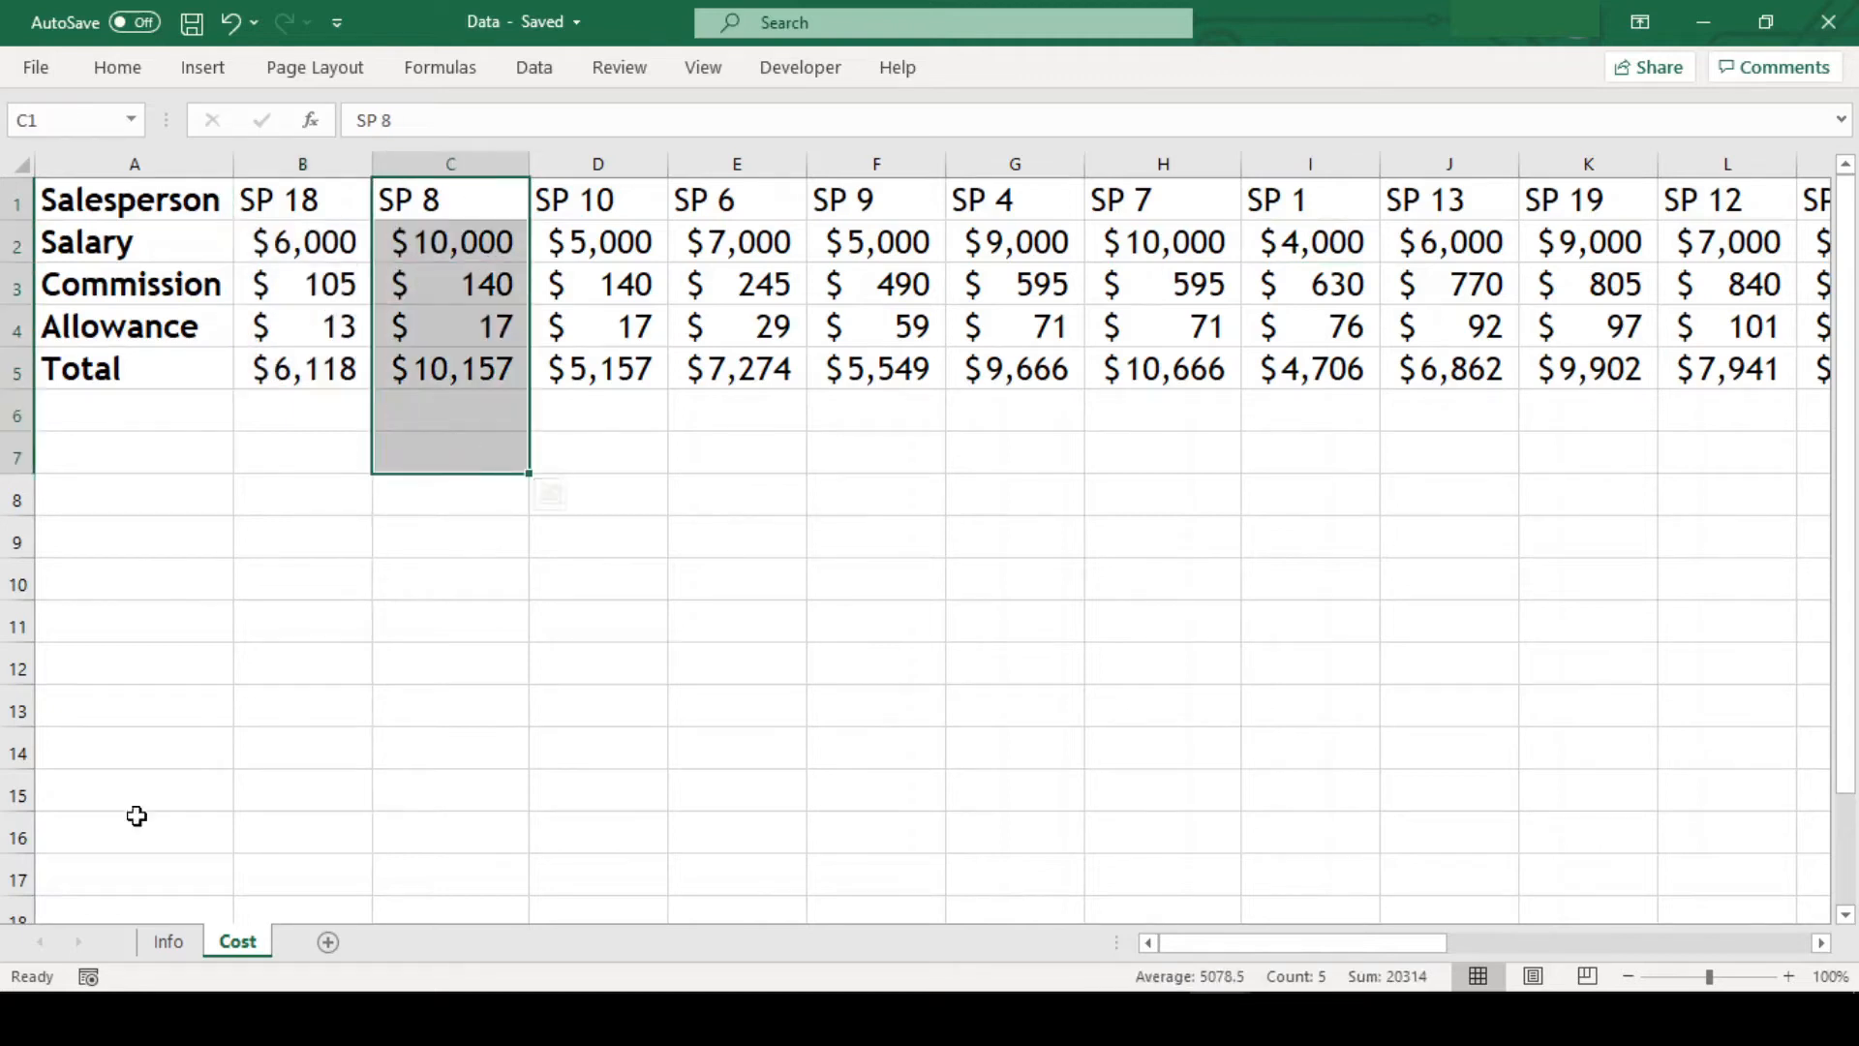
pyautogui.click(167, 941)
pyautogui.click(502, 594)
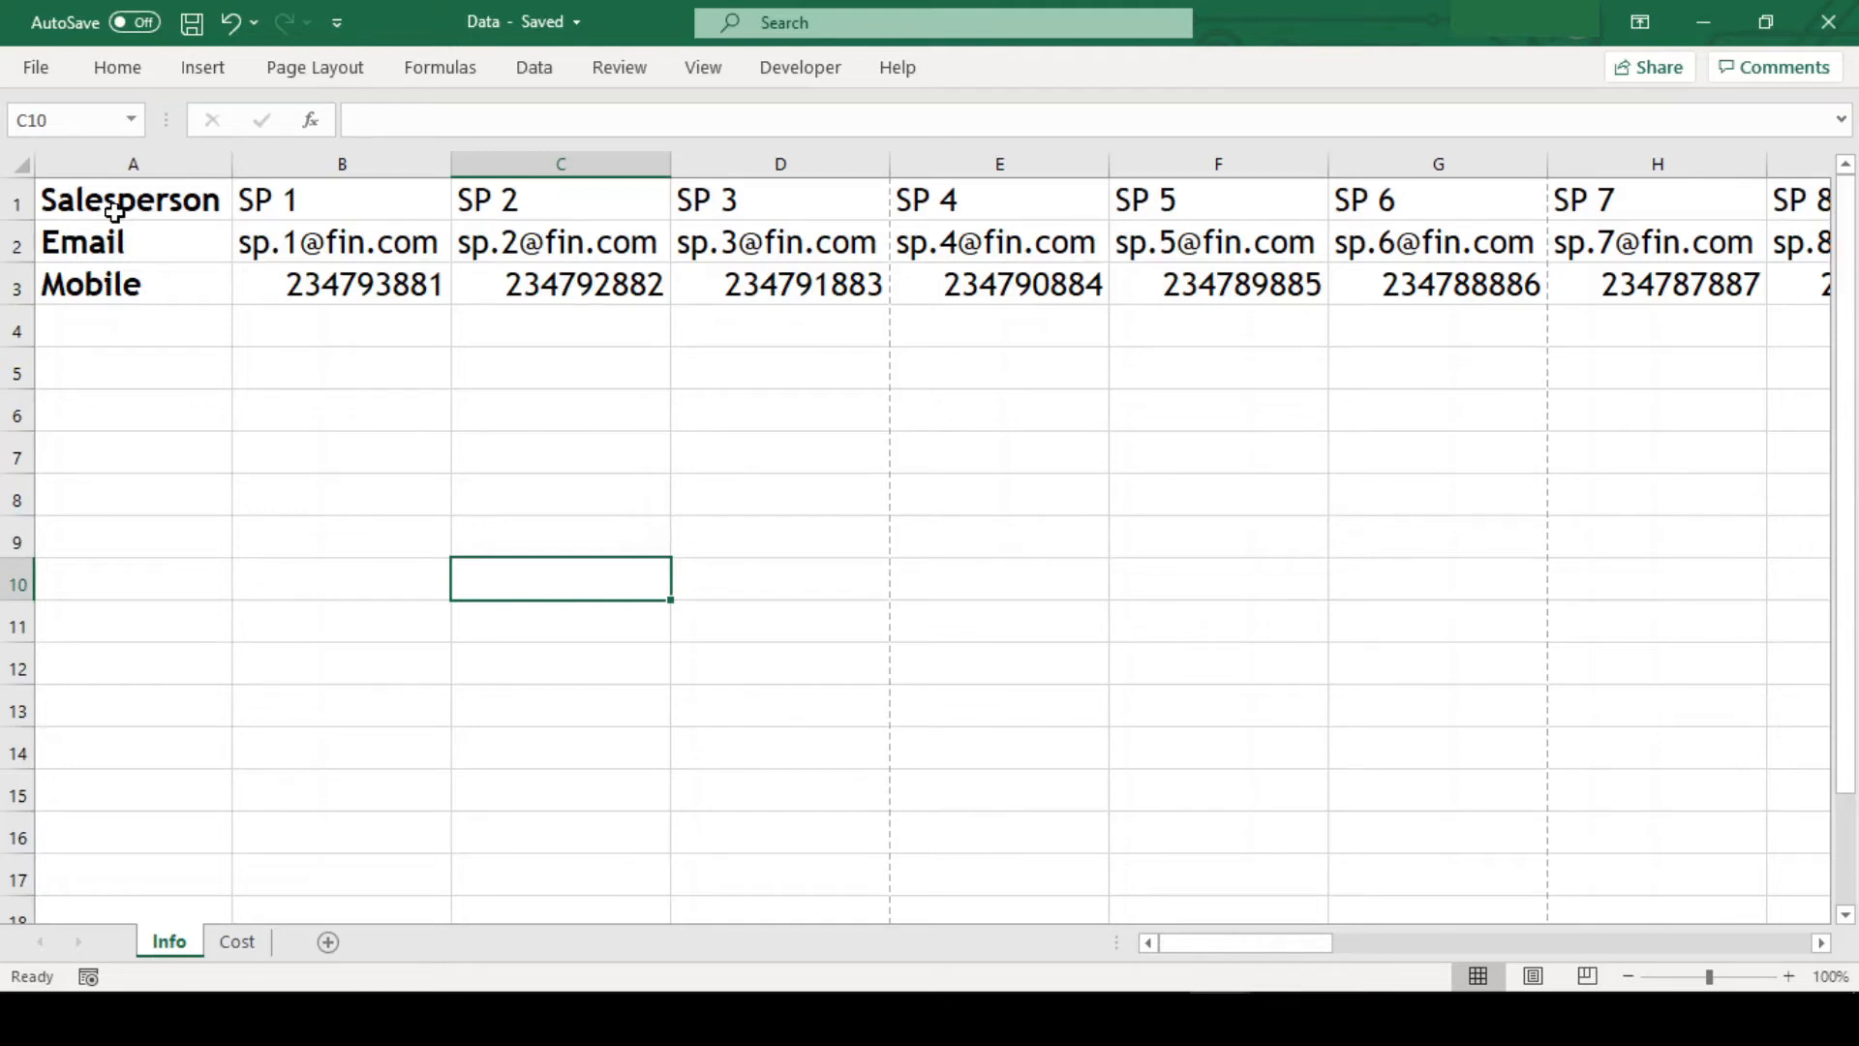
pyautogui.moveTo(124, 196); pyautogui.dragTo(610, 282)
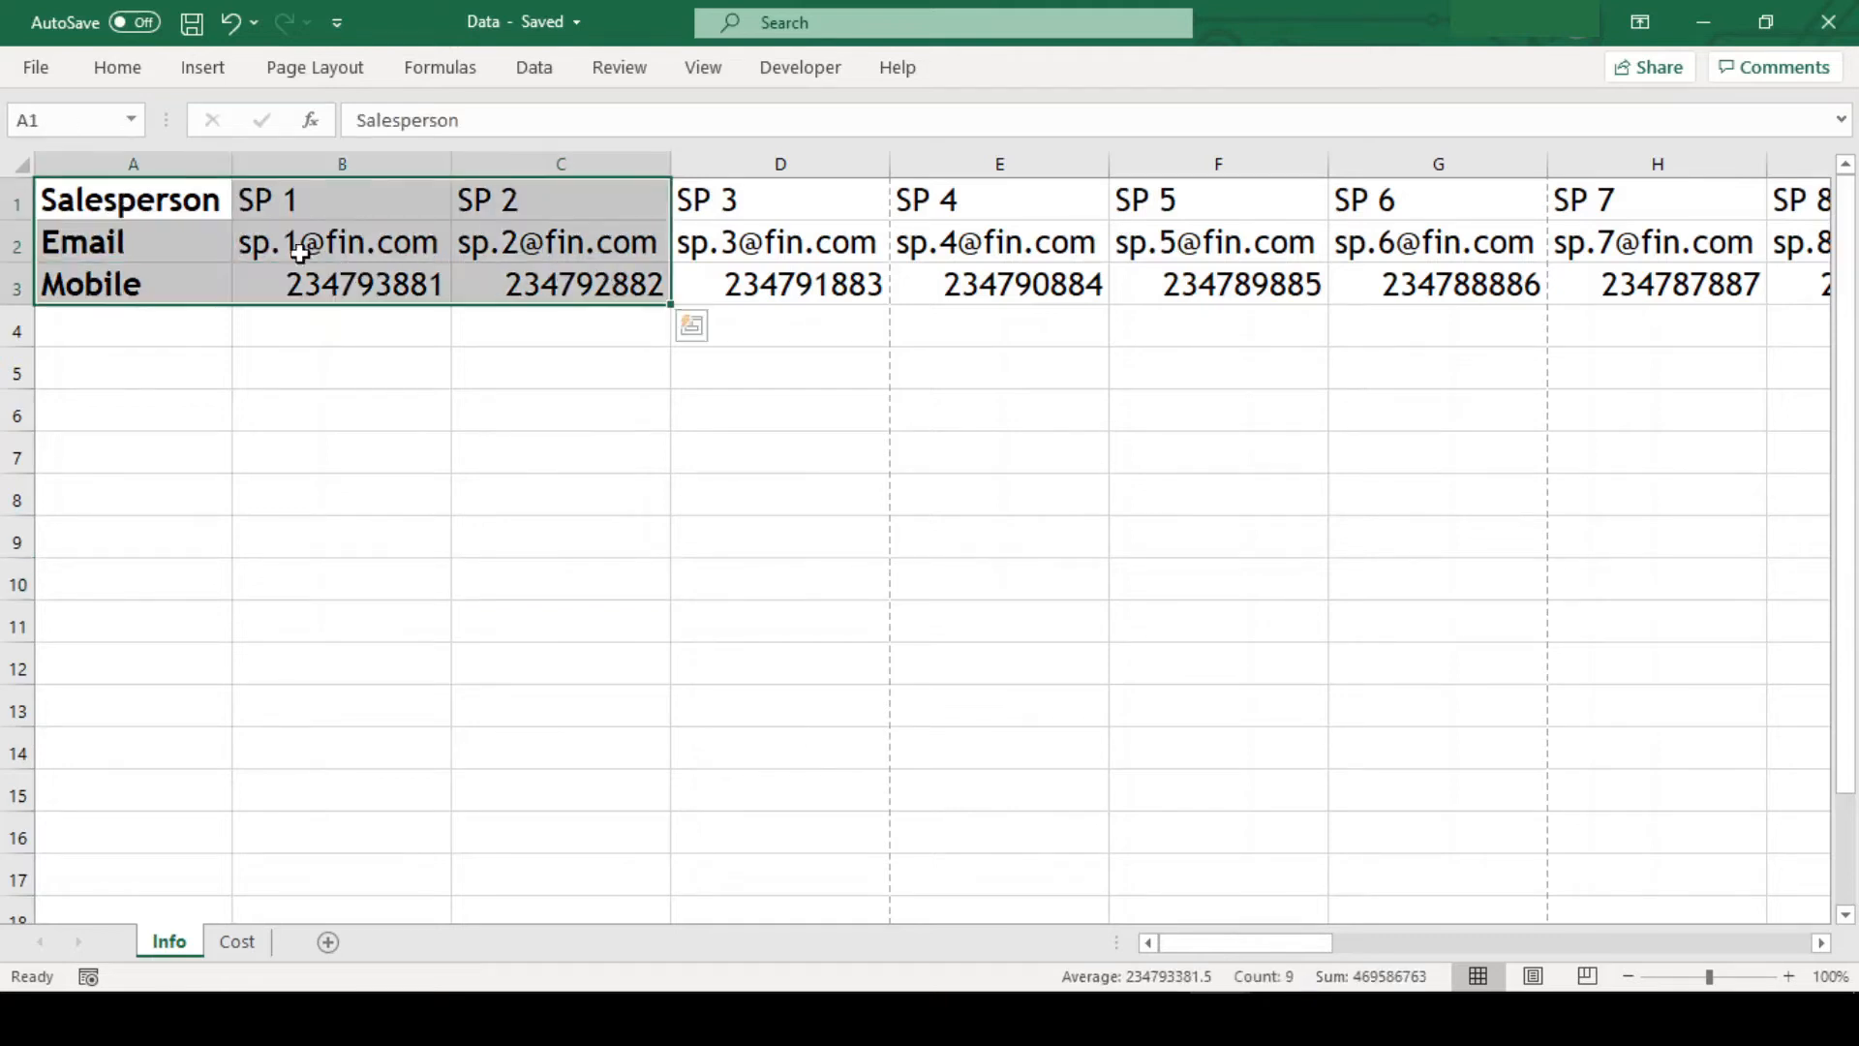
pyautogui.click(132, 541)
pyautogui.moveTo(126, 199); pyautogui.dragTo(177, 315)
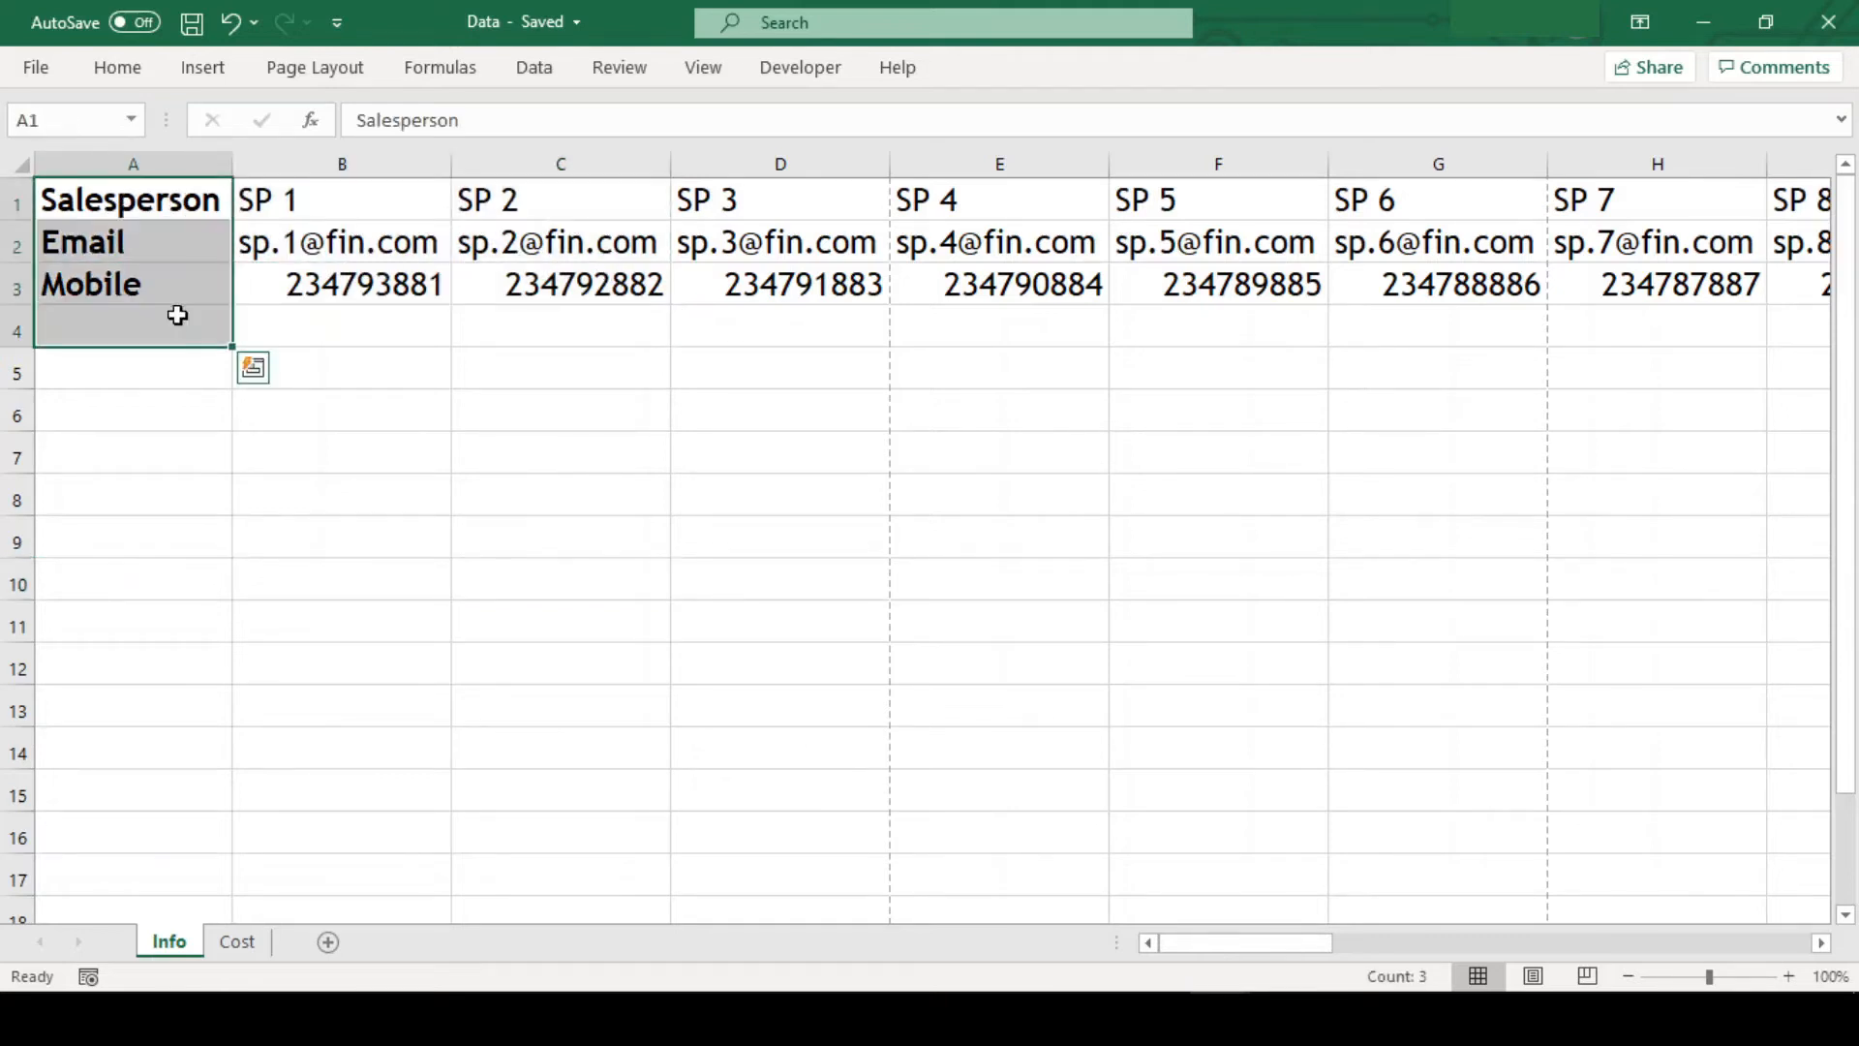
pyautogui.click(172, 282)
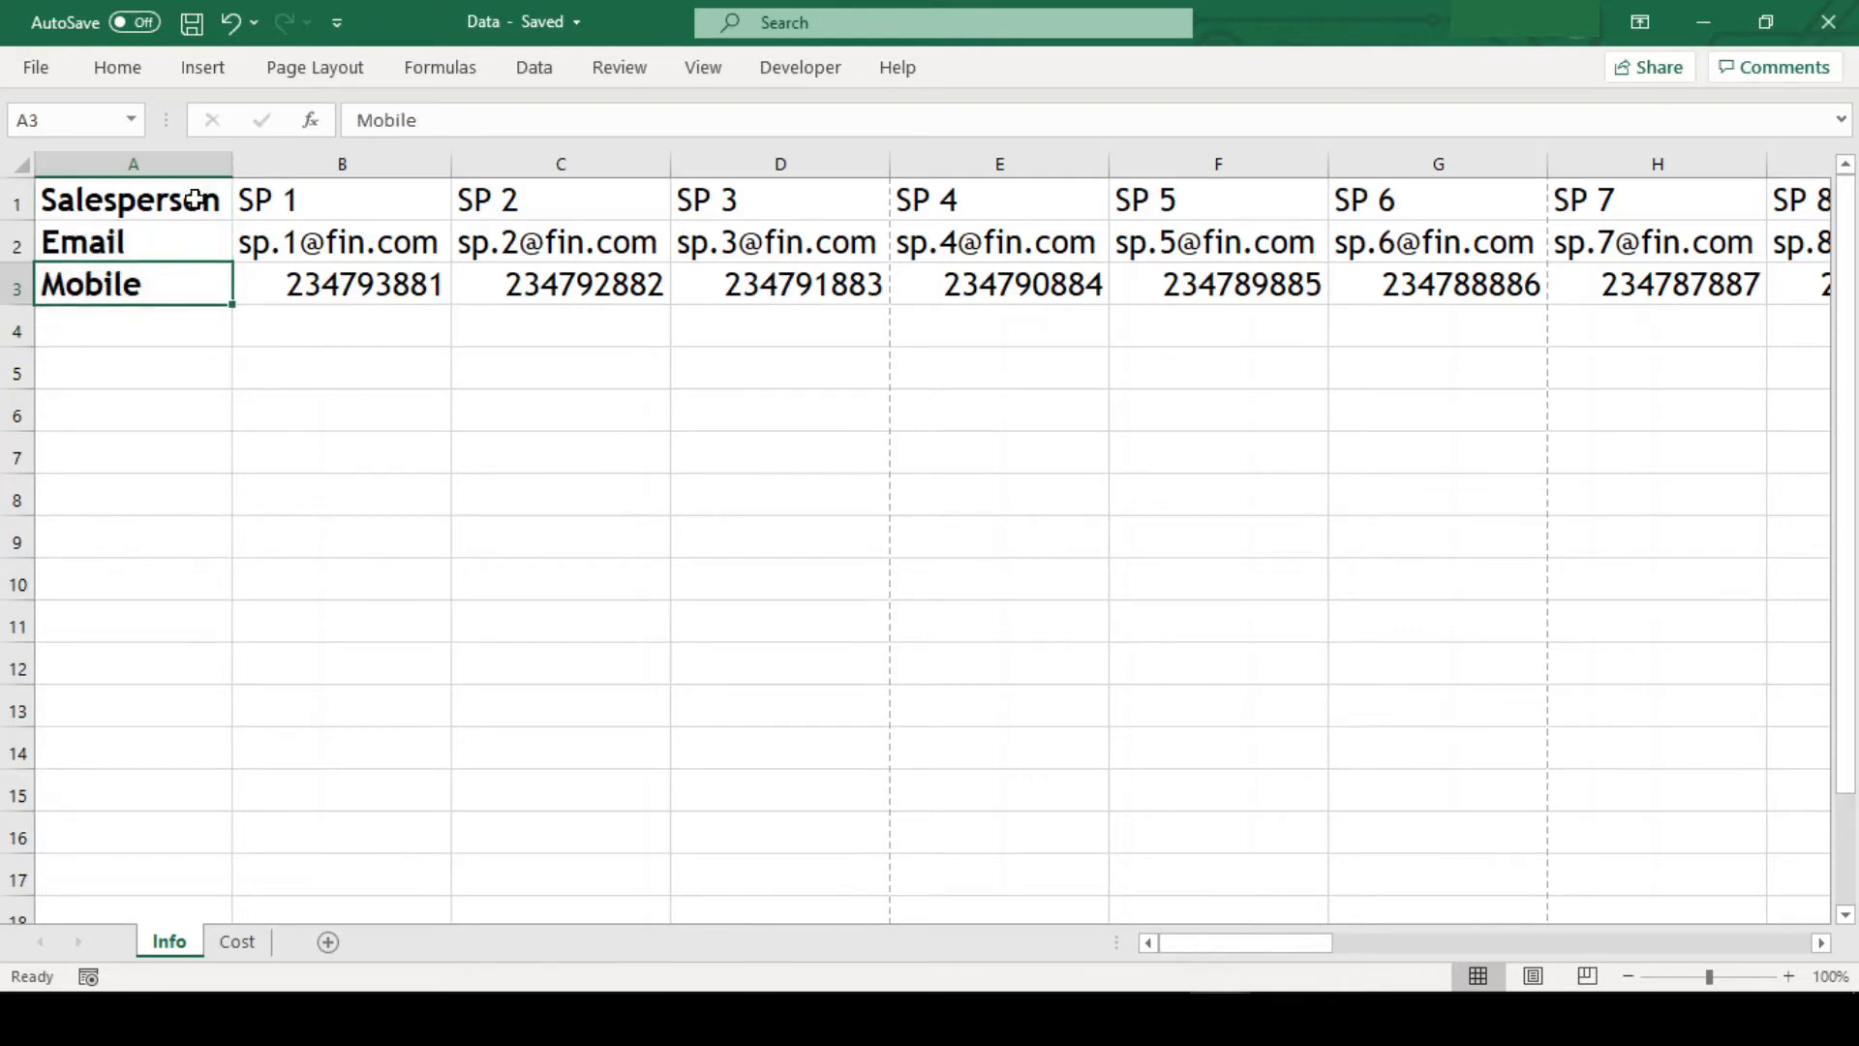
pyautogui.moveTo(195, 199); pyautogui.dragTo(187, 308)
pyautogui.click(341, 409)
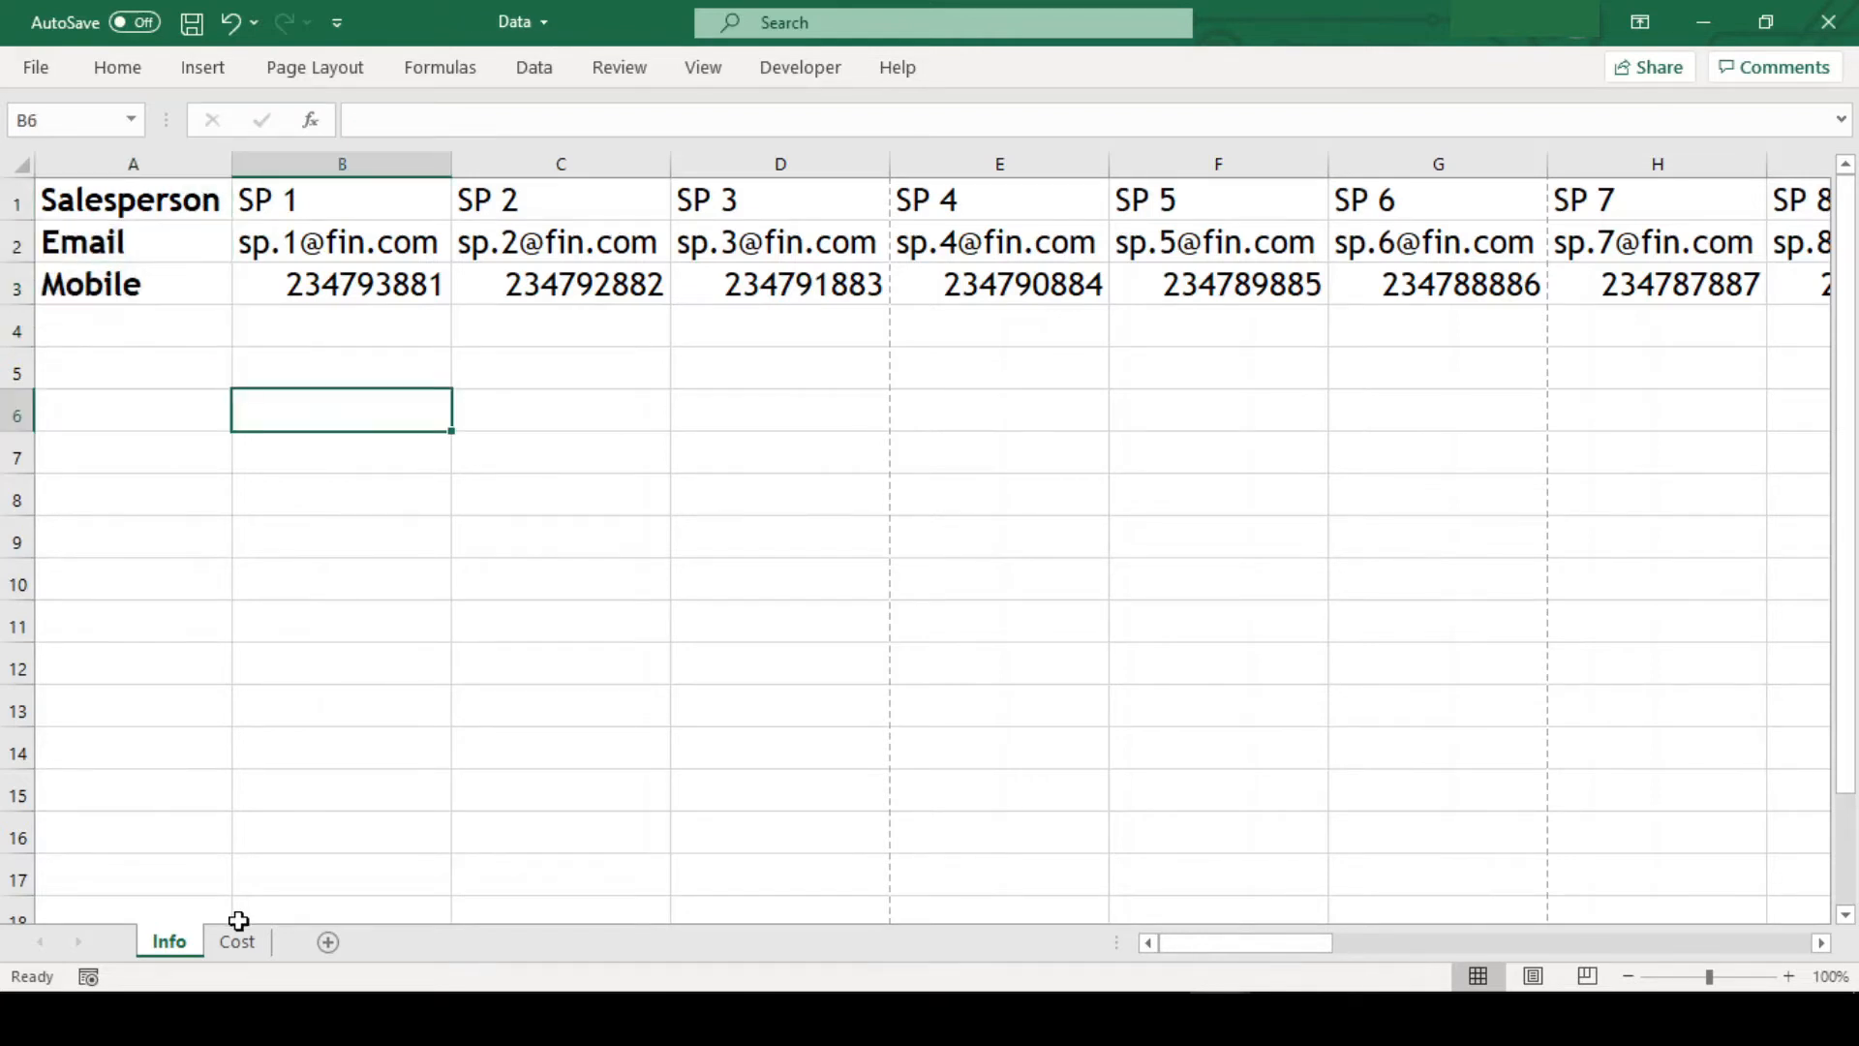
# - Copy the Salary, Commission and Allowance headings from the Cost sheet into A4:A6 of the Info sheet
pyautogui.click(239, 942)
pyautogui.click(127, 238)
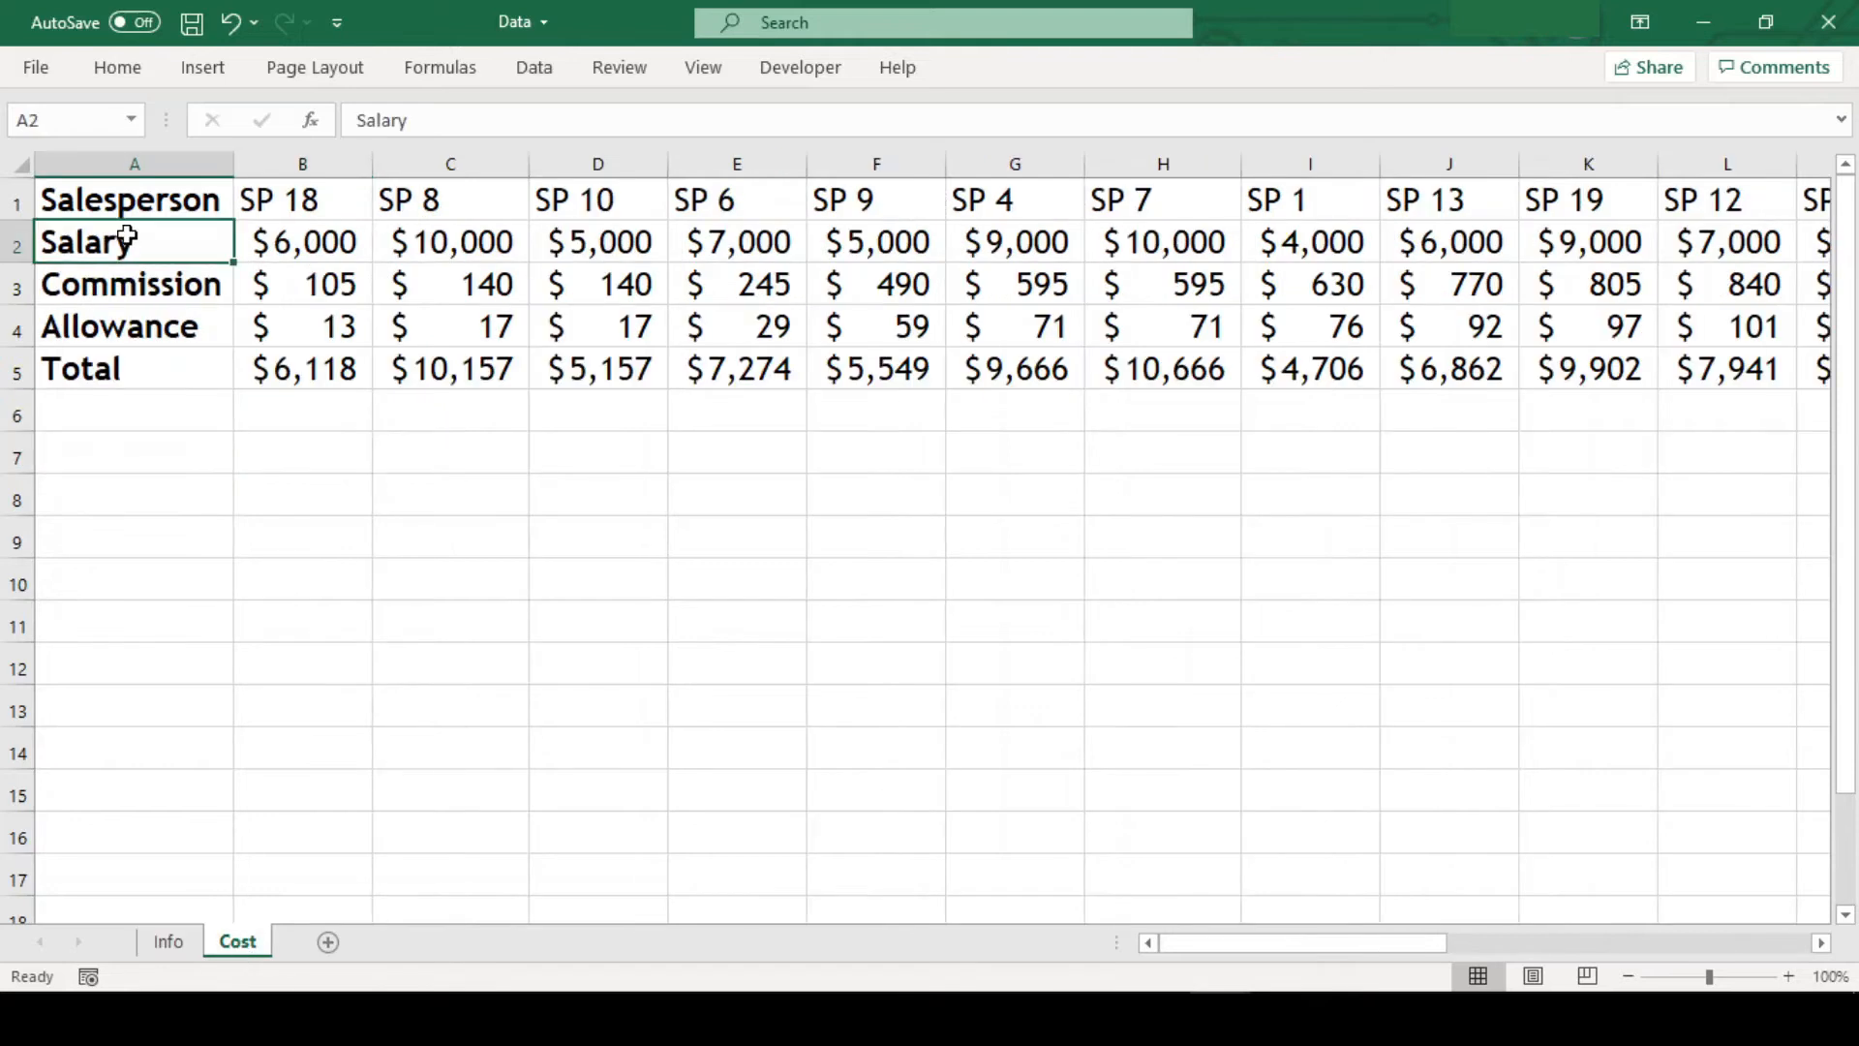
pyautogui.hotkey('shift', 'Down')
pyautogui.hotkey('shift', 'Down')
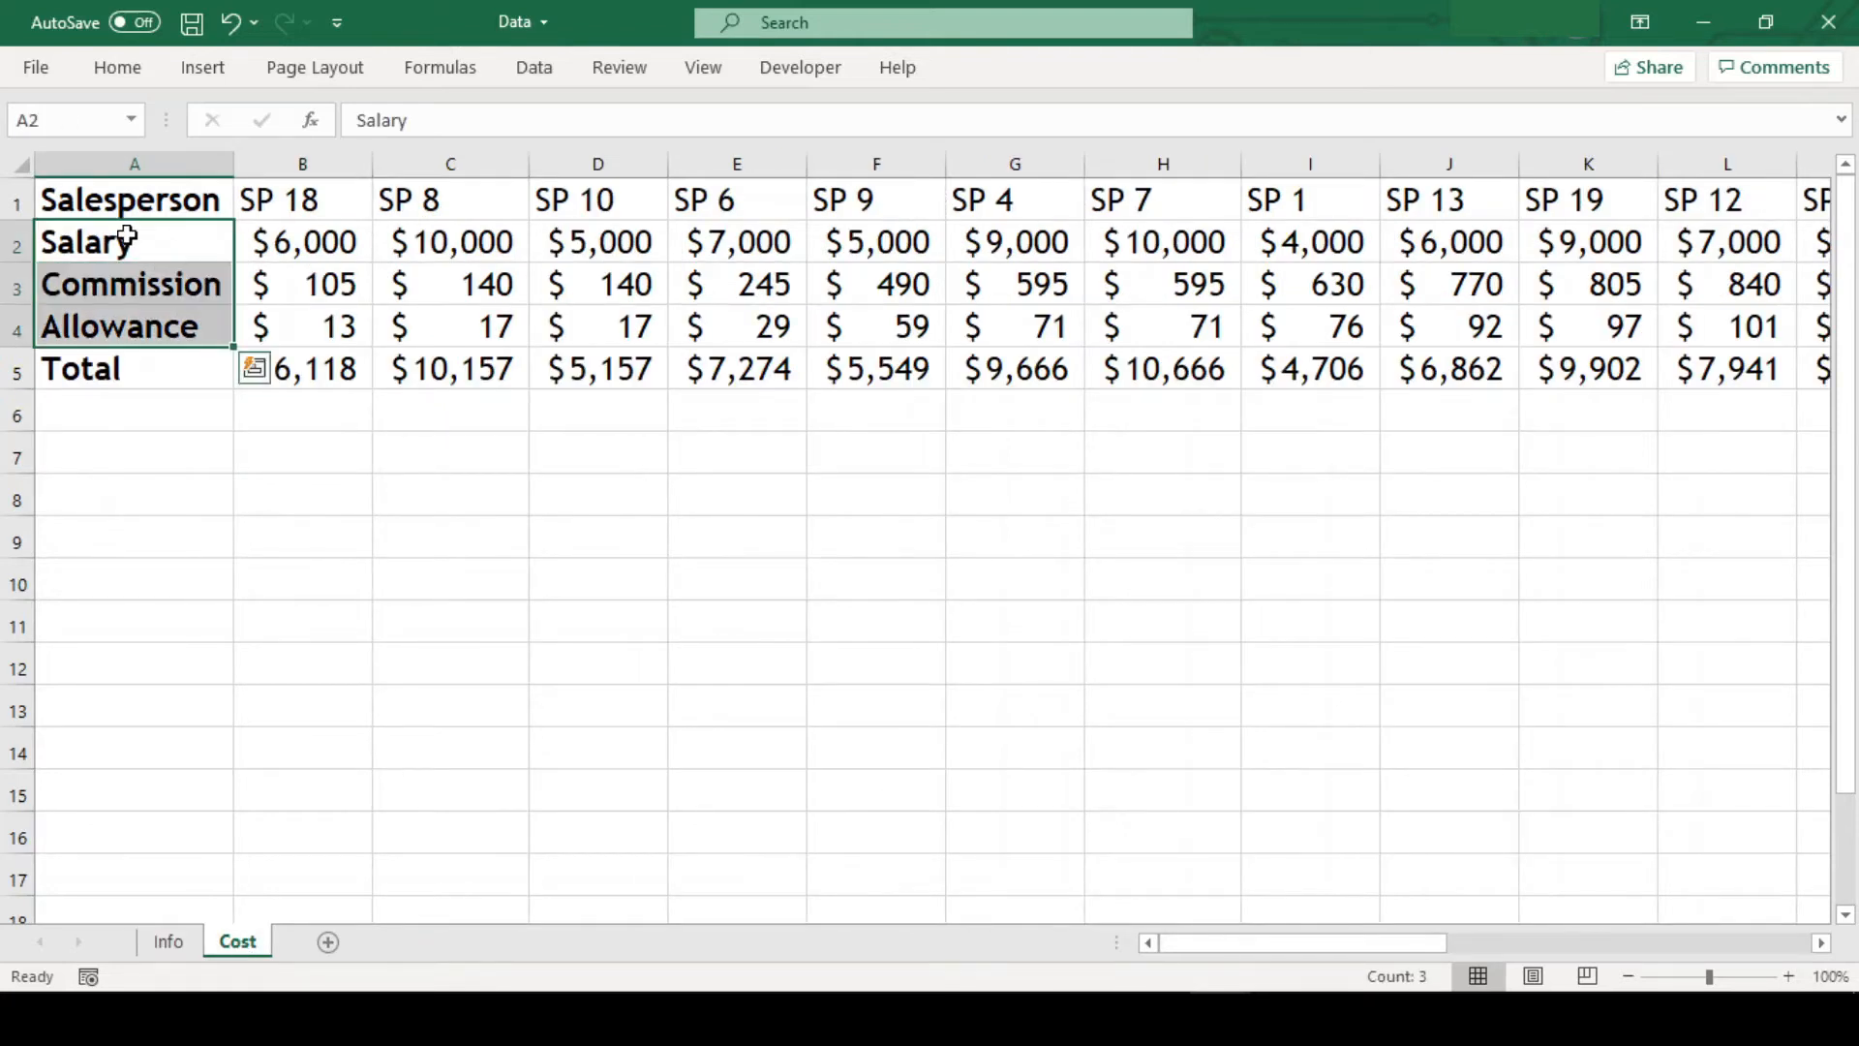
pyautogui.hotkey('ctrl', 'c')
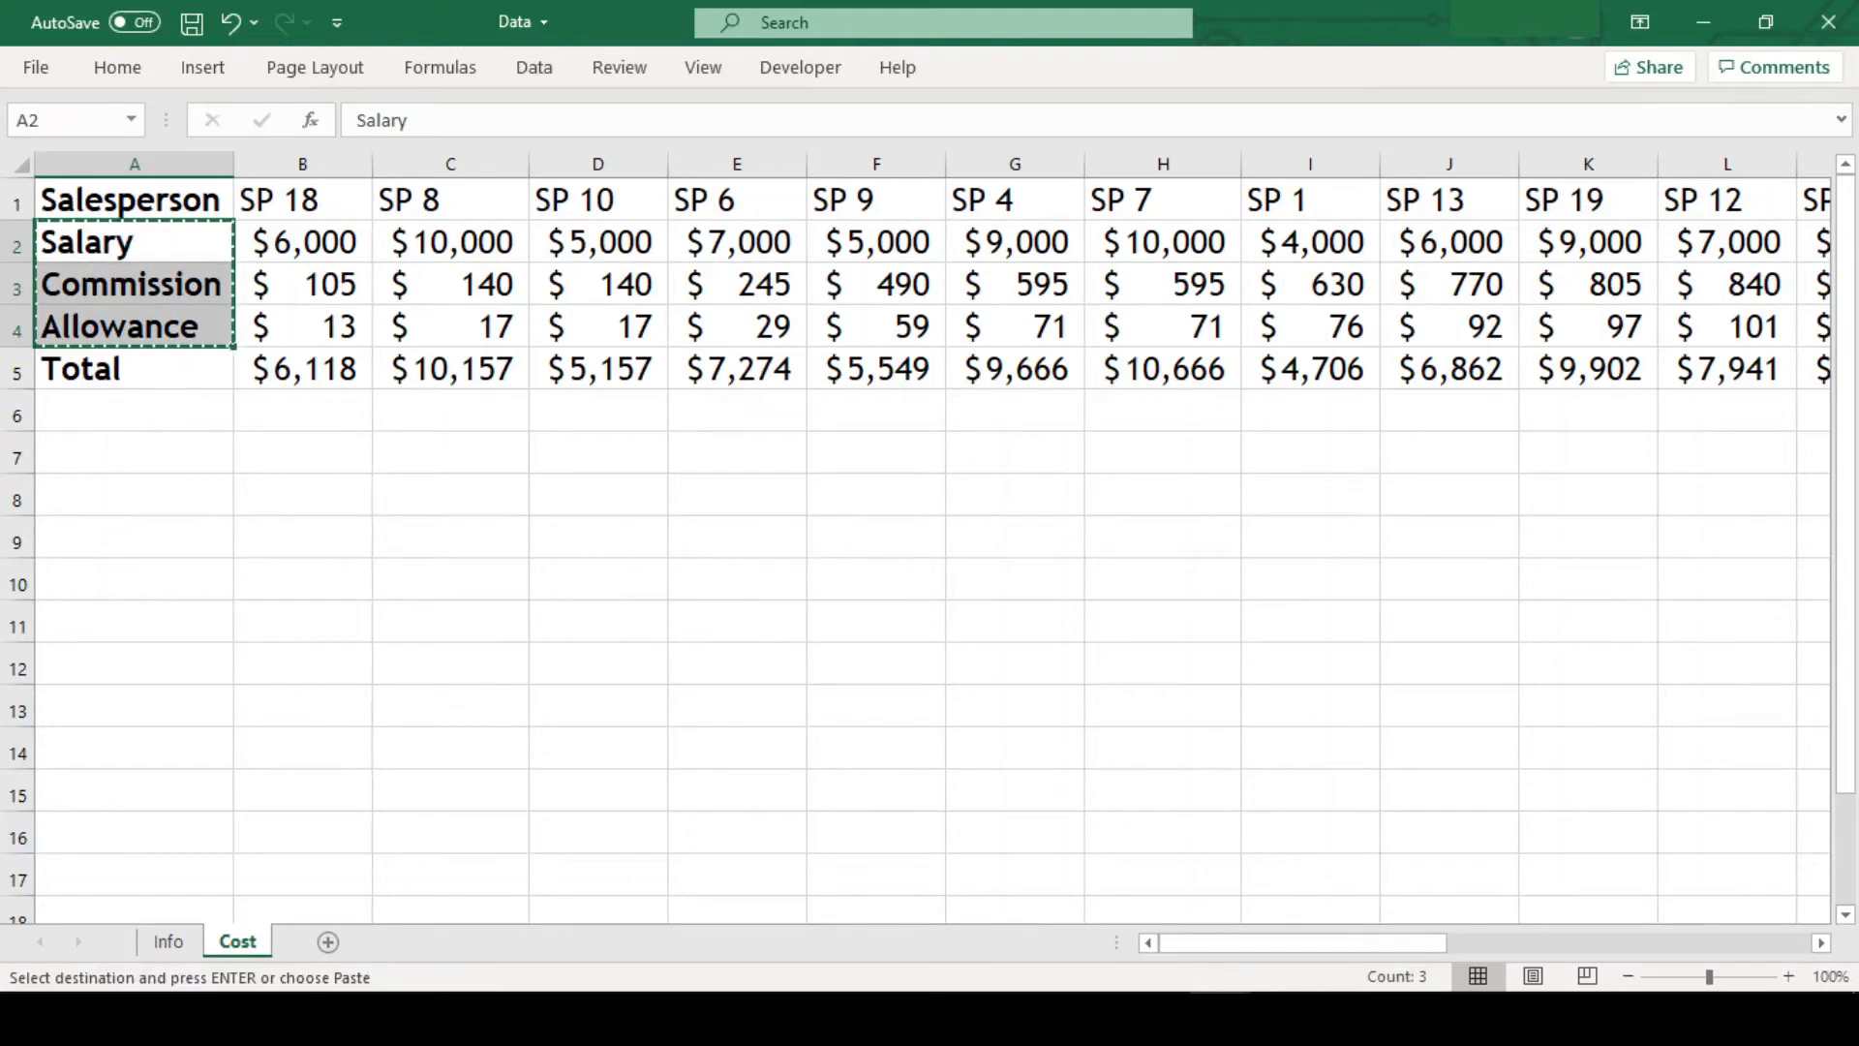
pyautogui.click(168, 941)
pyautogui.click(131, 309)
pyautogui.hotkey('ctrl', 'v')
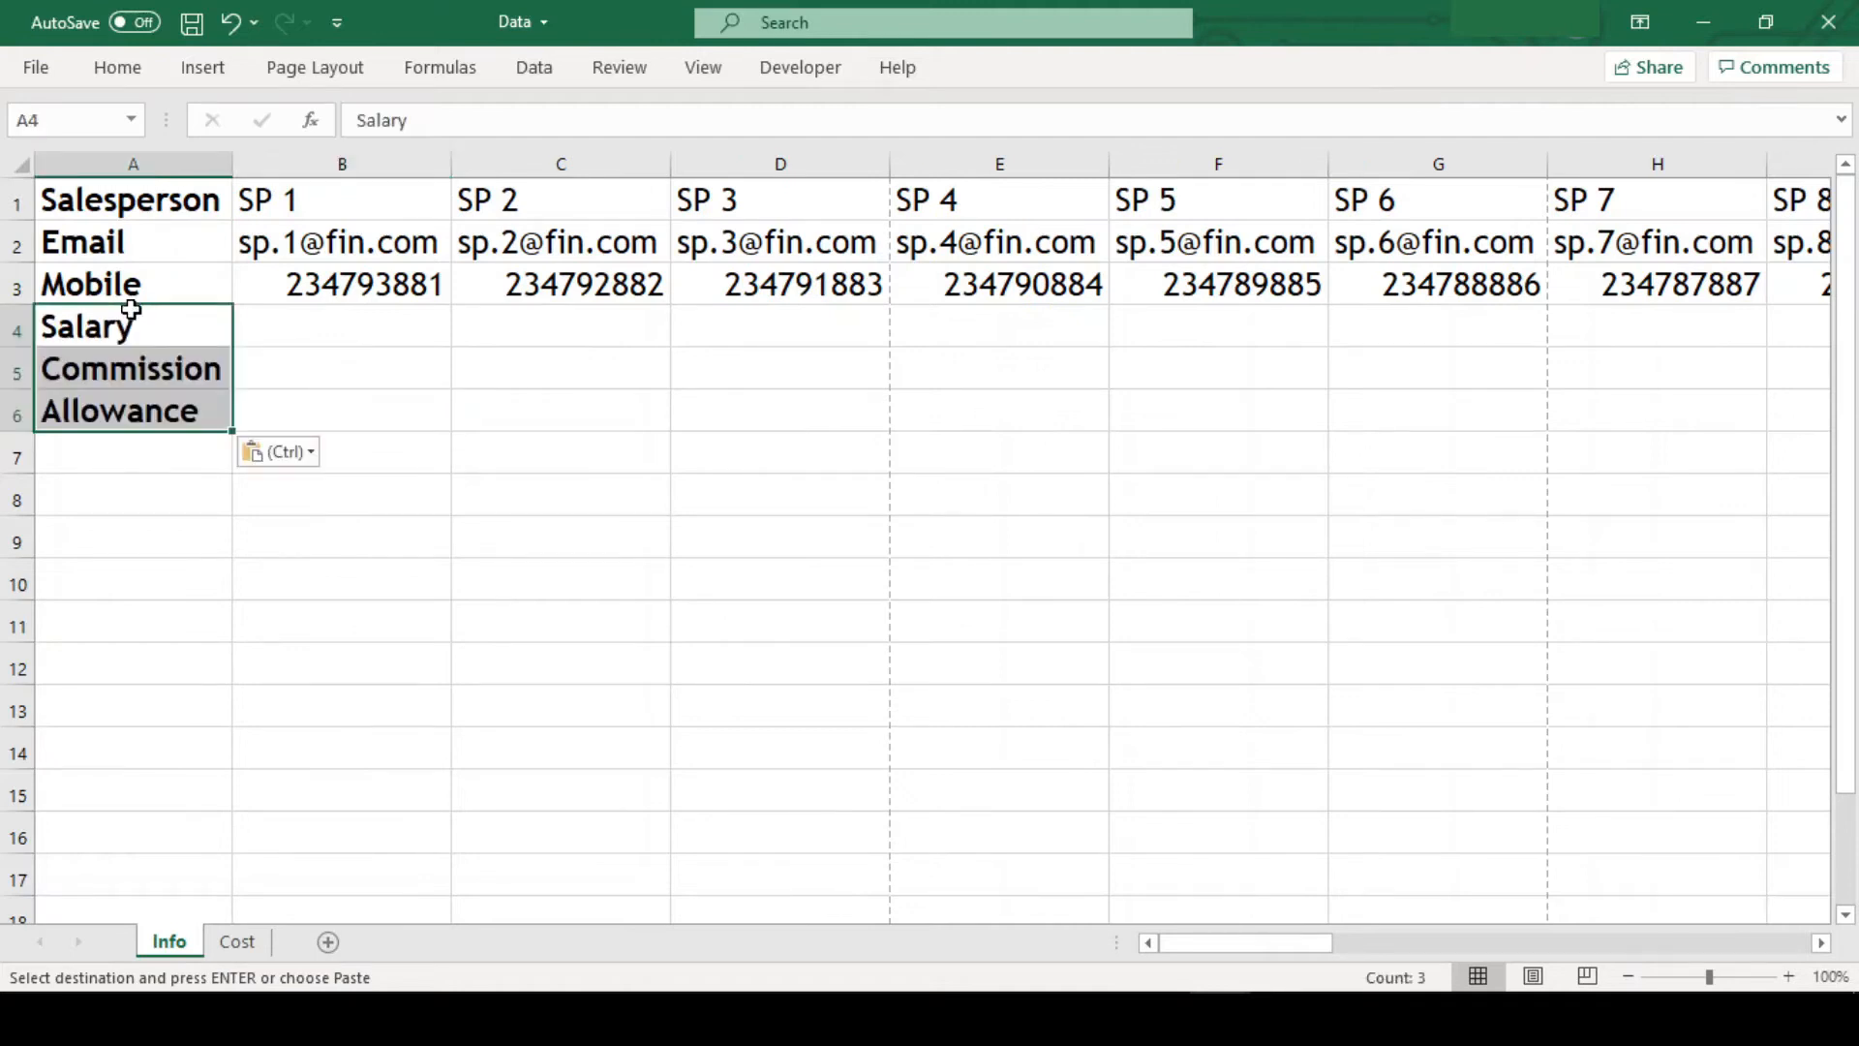
# - Start an HLOOKUP formula in B4 of the Info sheet with B1 as the lookup value
pyautogui.press('Right')
pyautogui.write('=hl')
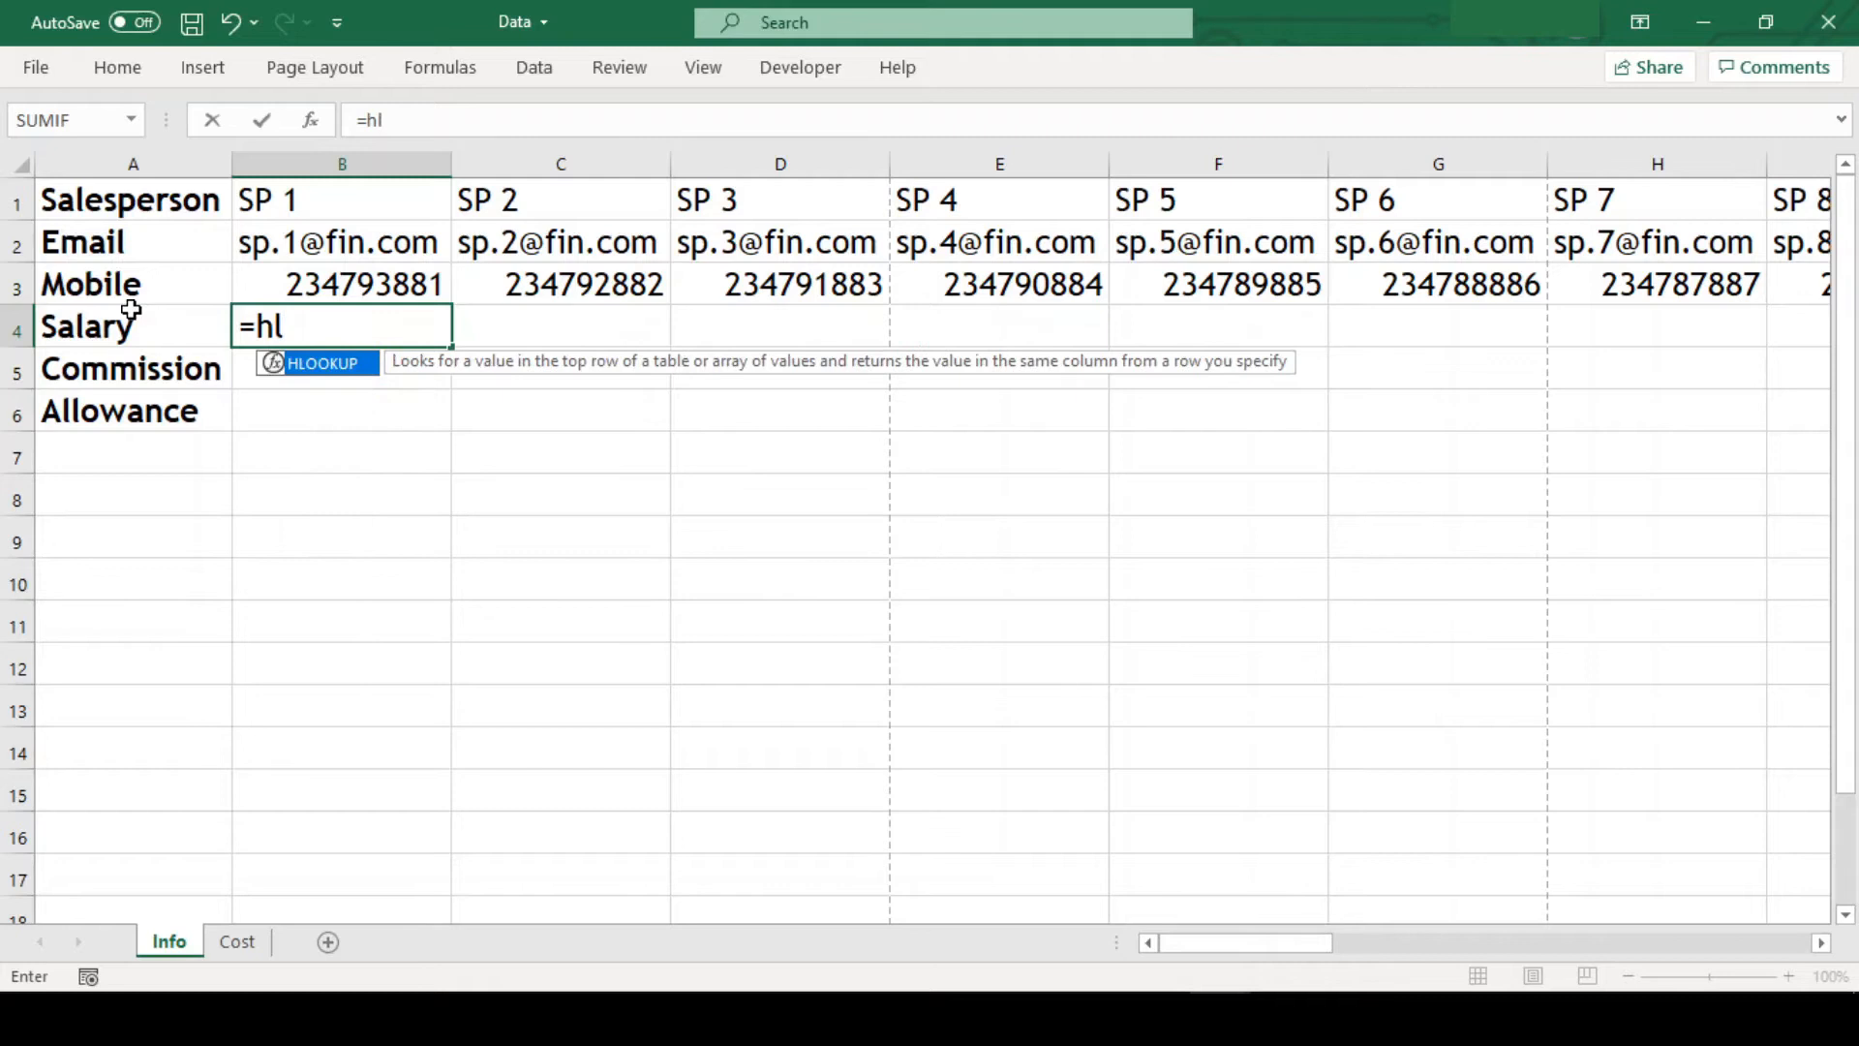
pyautogui.press('Tab')
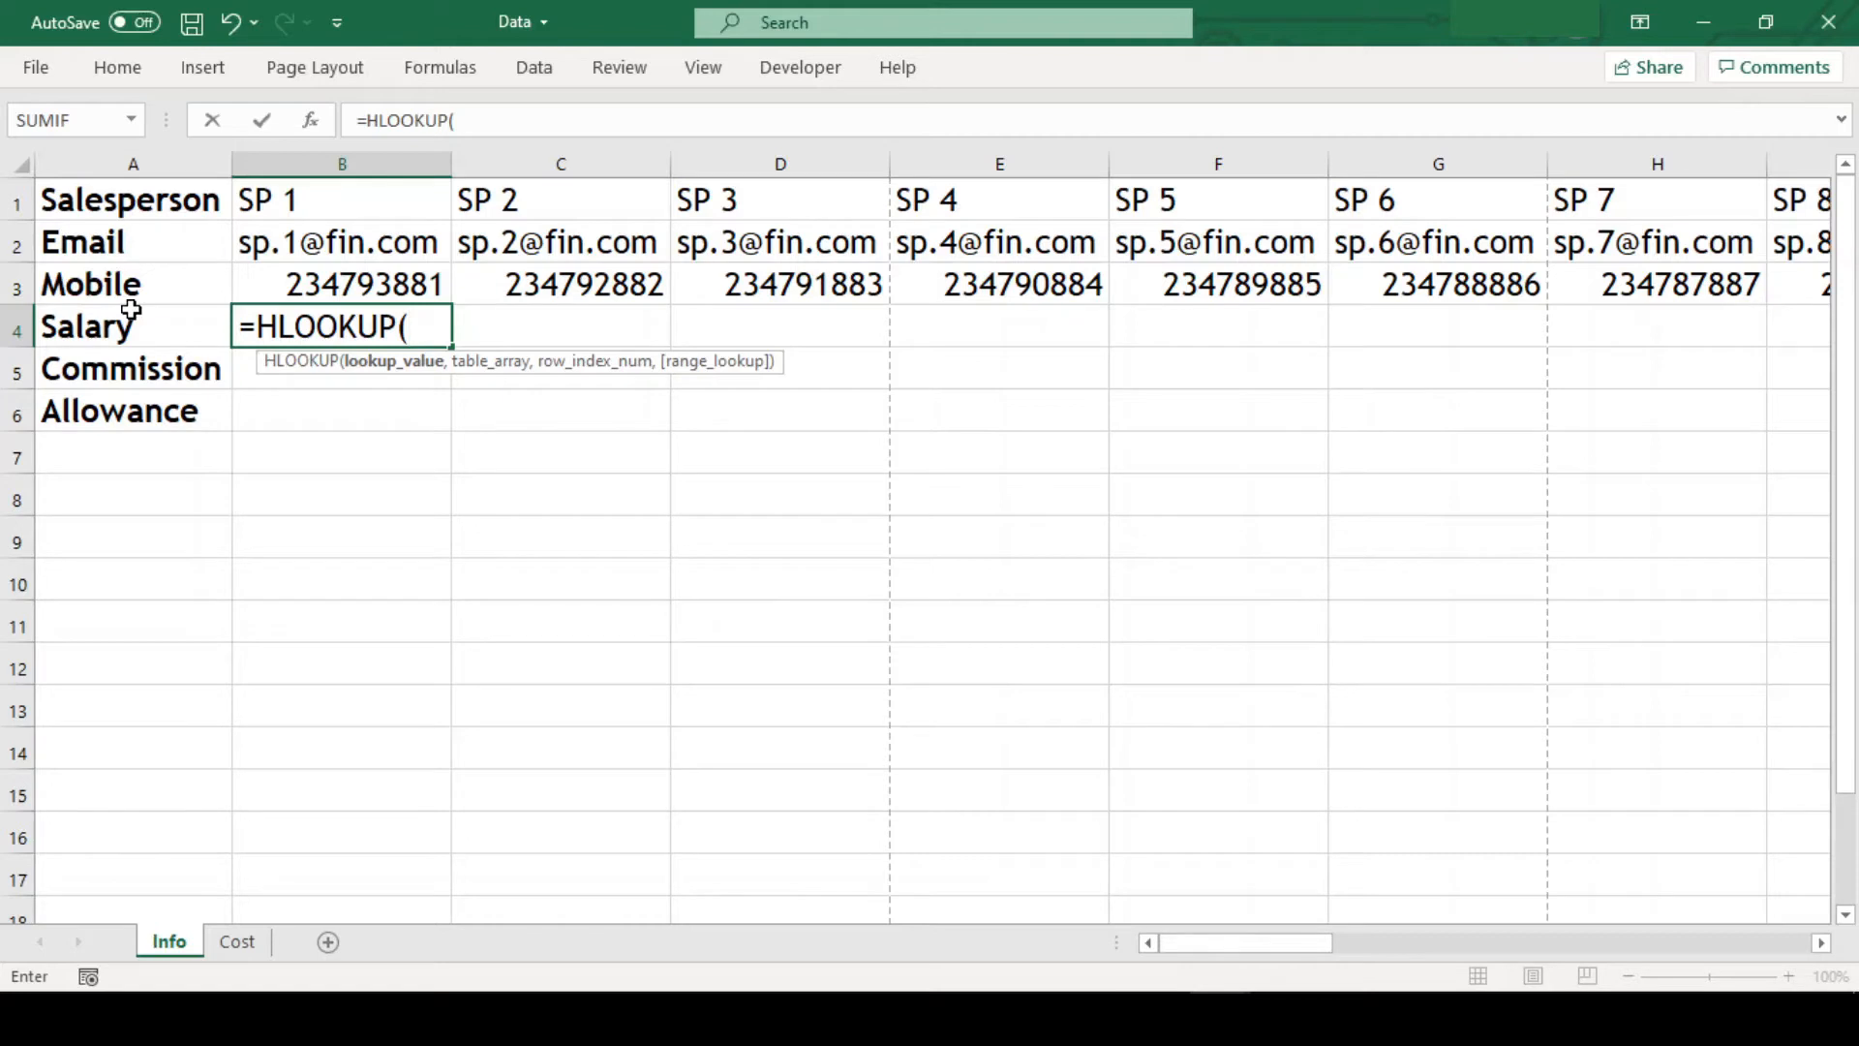
pyautogui.click(325, 200)
pyautogui.write(',')
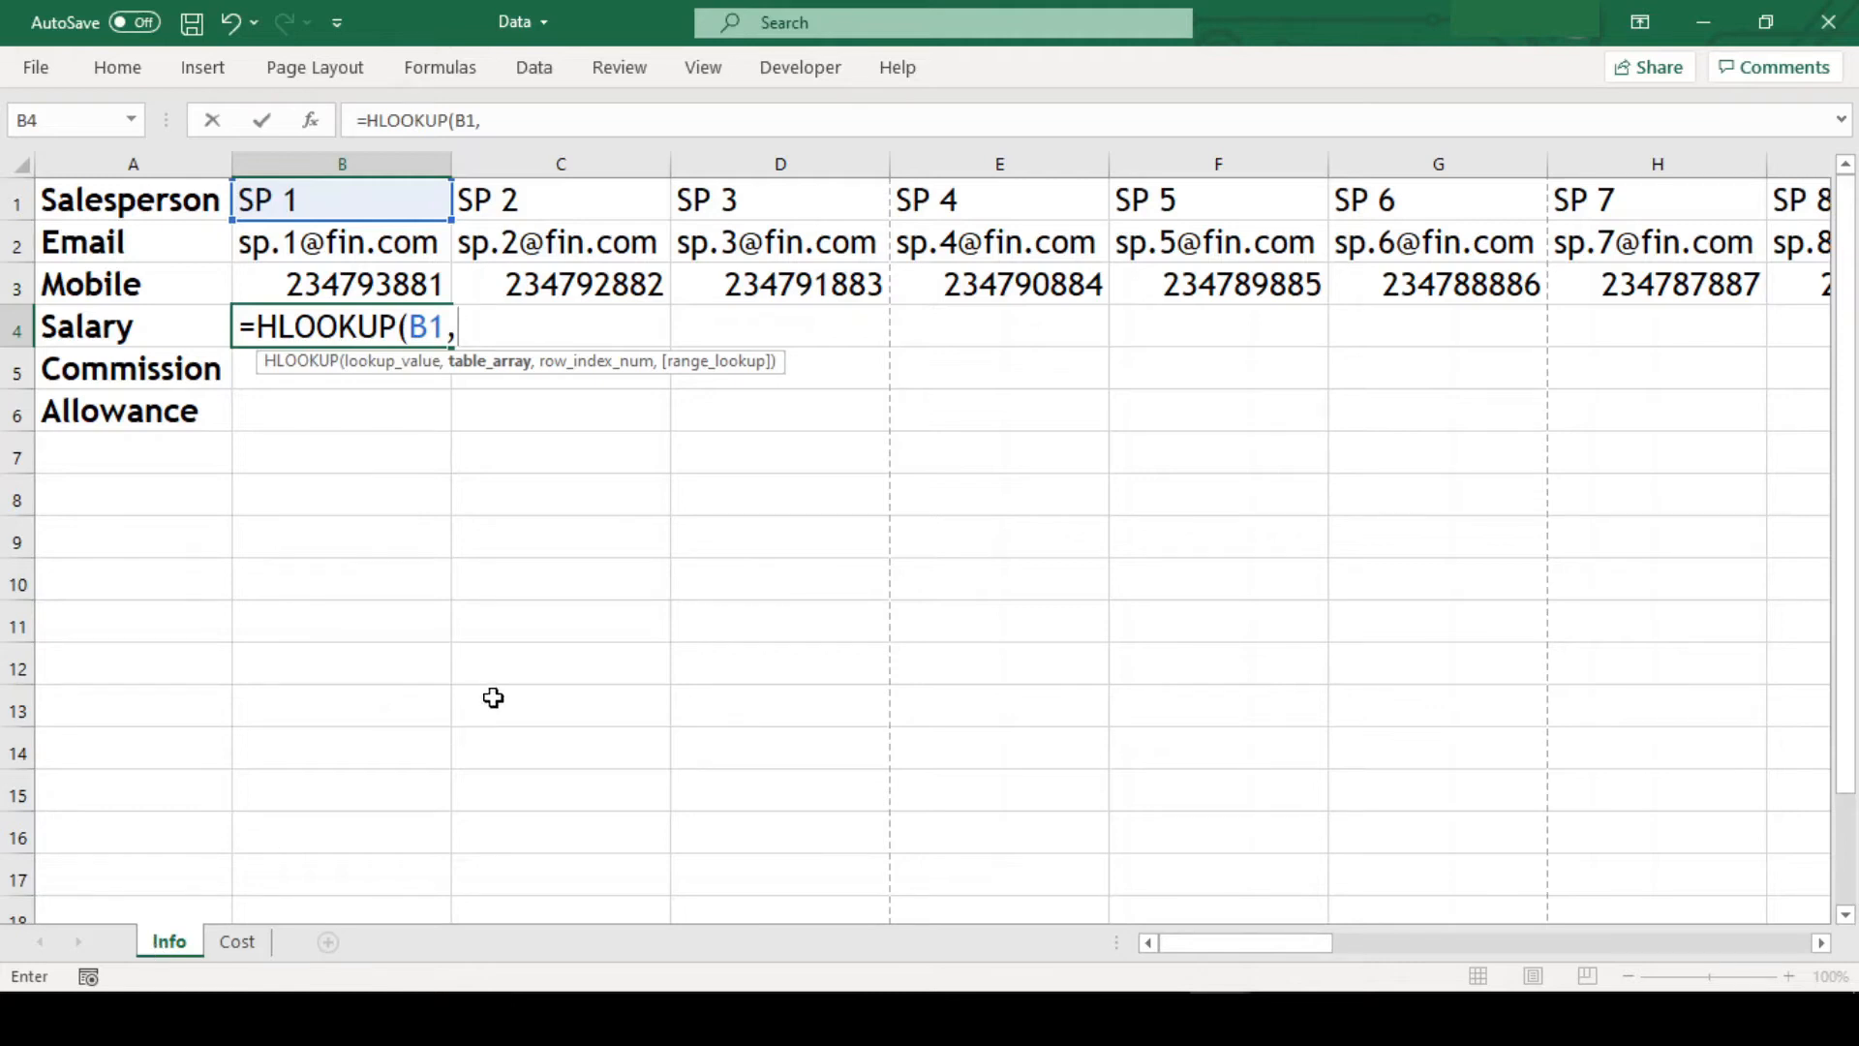
# - Set the HLOOKUP's table array to B1:Z4 on the Cost sheet, leaving out the Total column
pyautogui.click(242, 943)
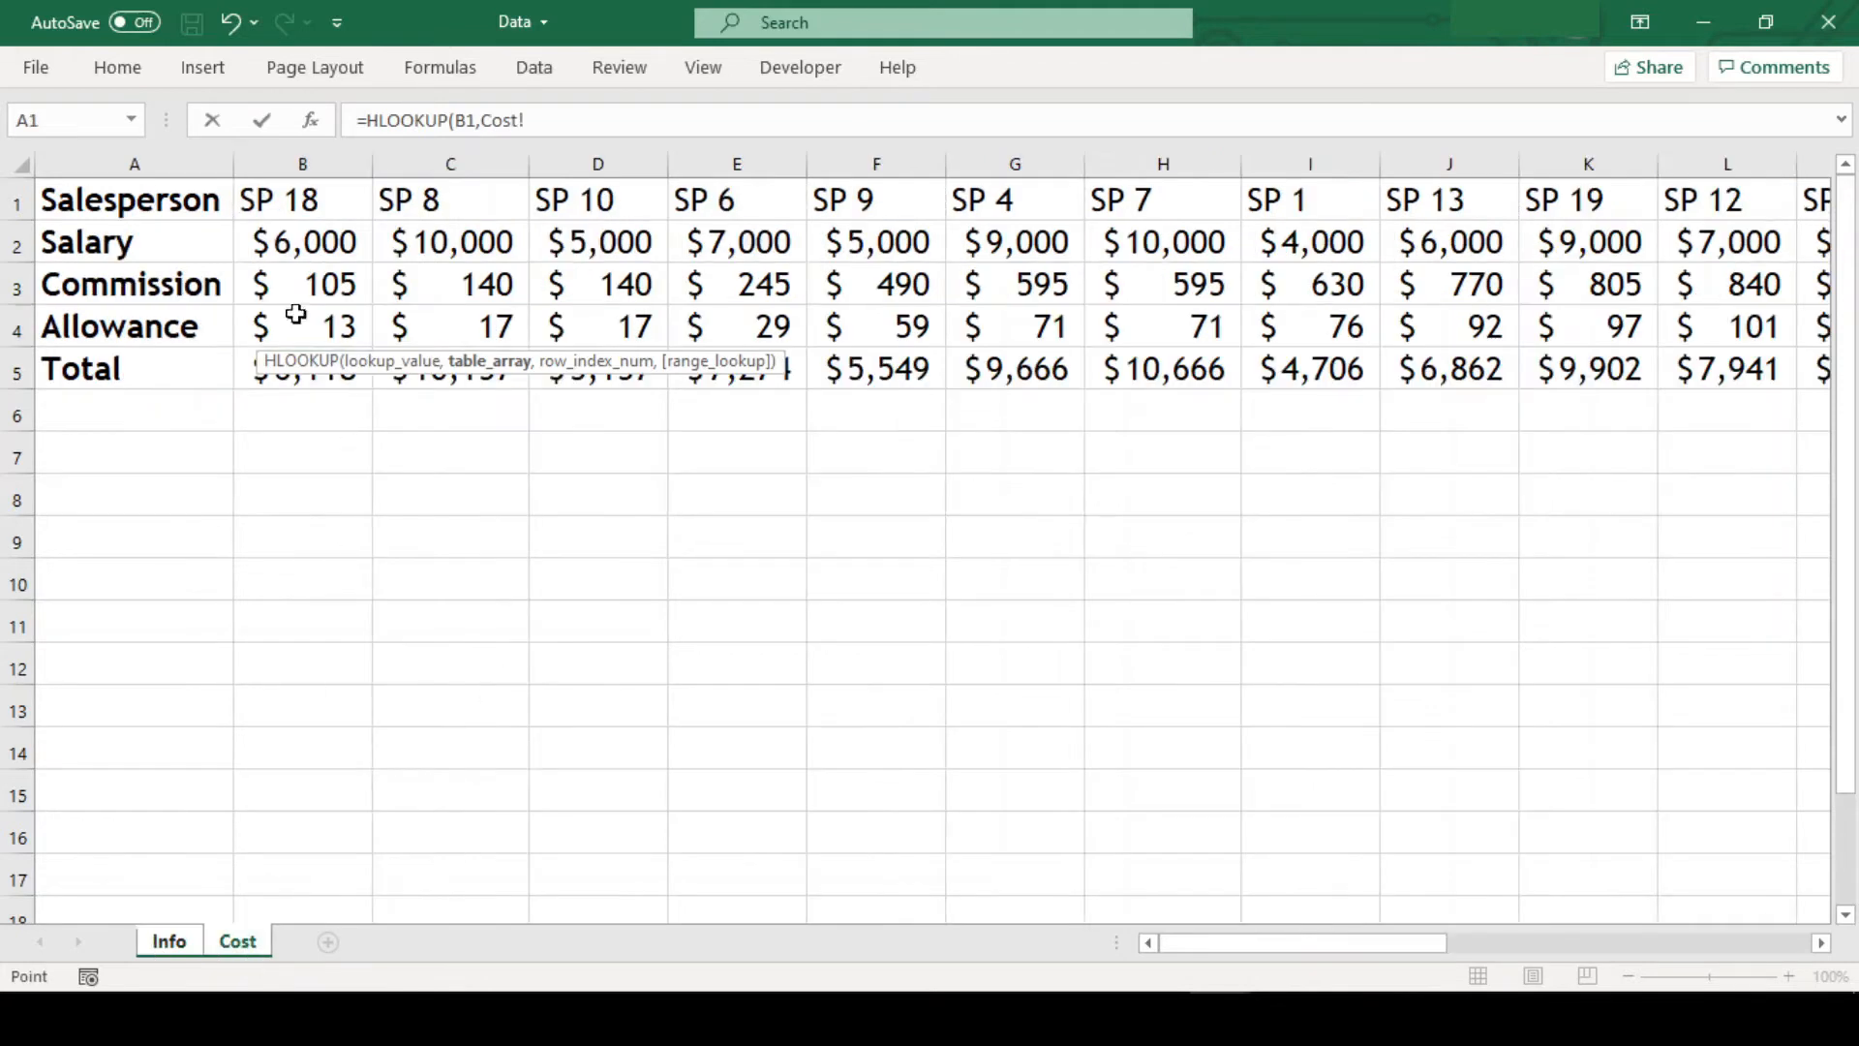
pyautogui.click(289, 204)
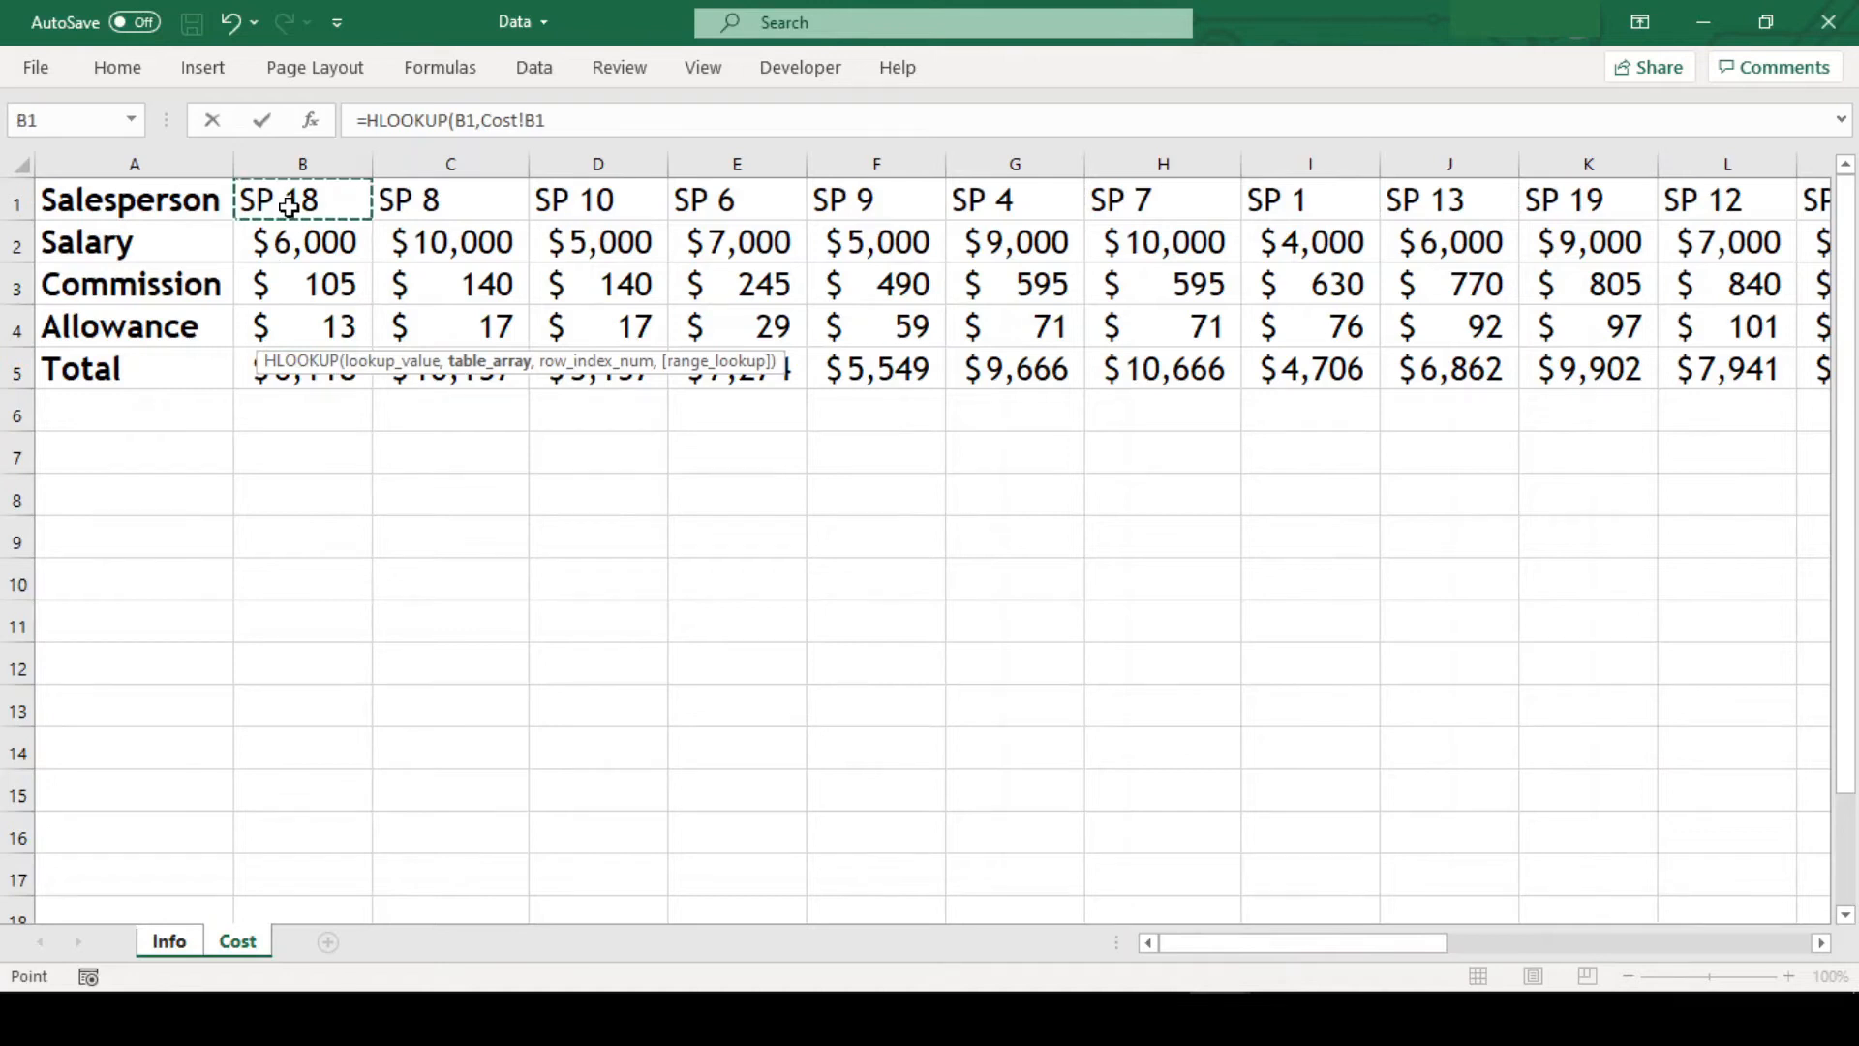
pyautogui.hotkey('shift', 'Down')
pyautogui.hotkey('shift', 'Down')
pyautogui.hotkey('shift', 'Down')
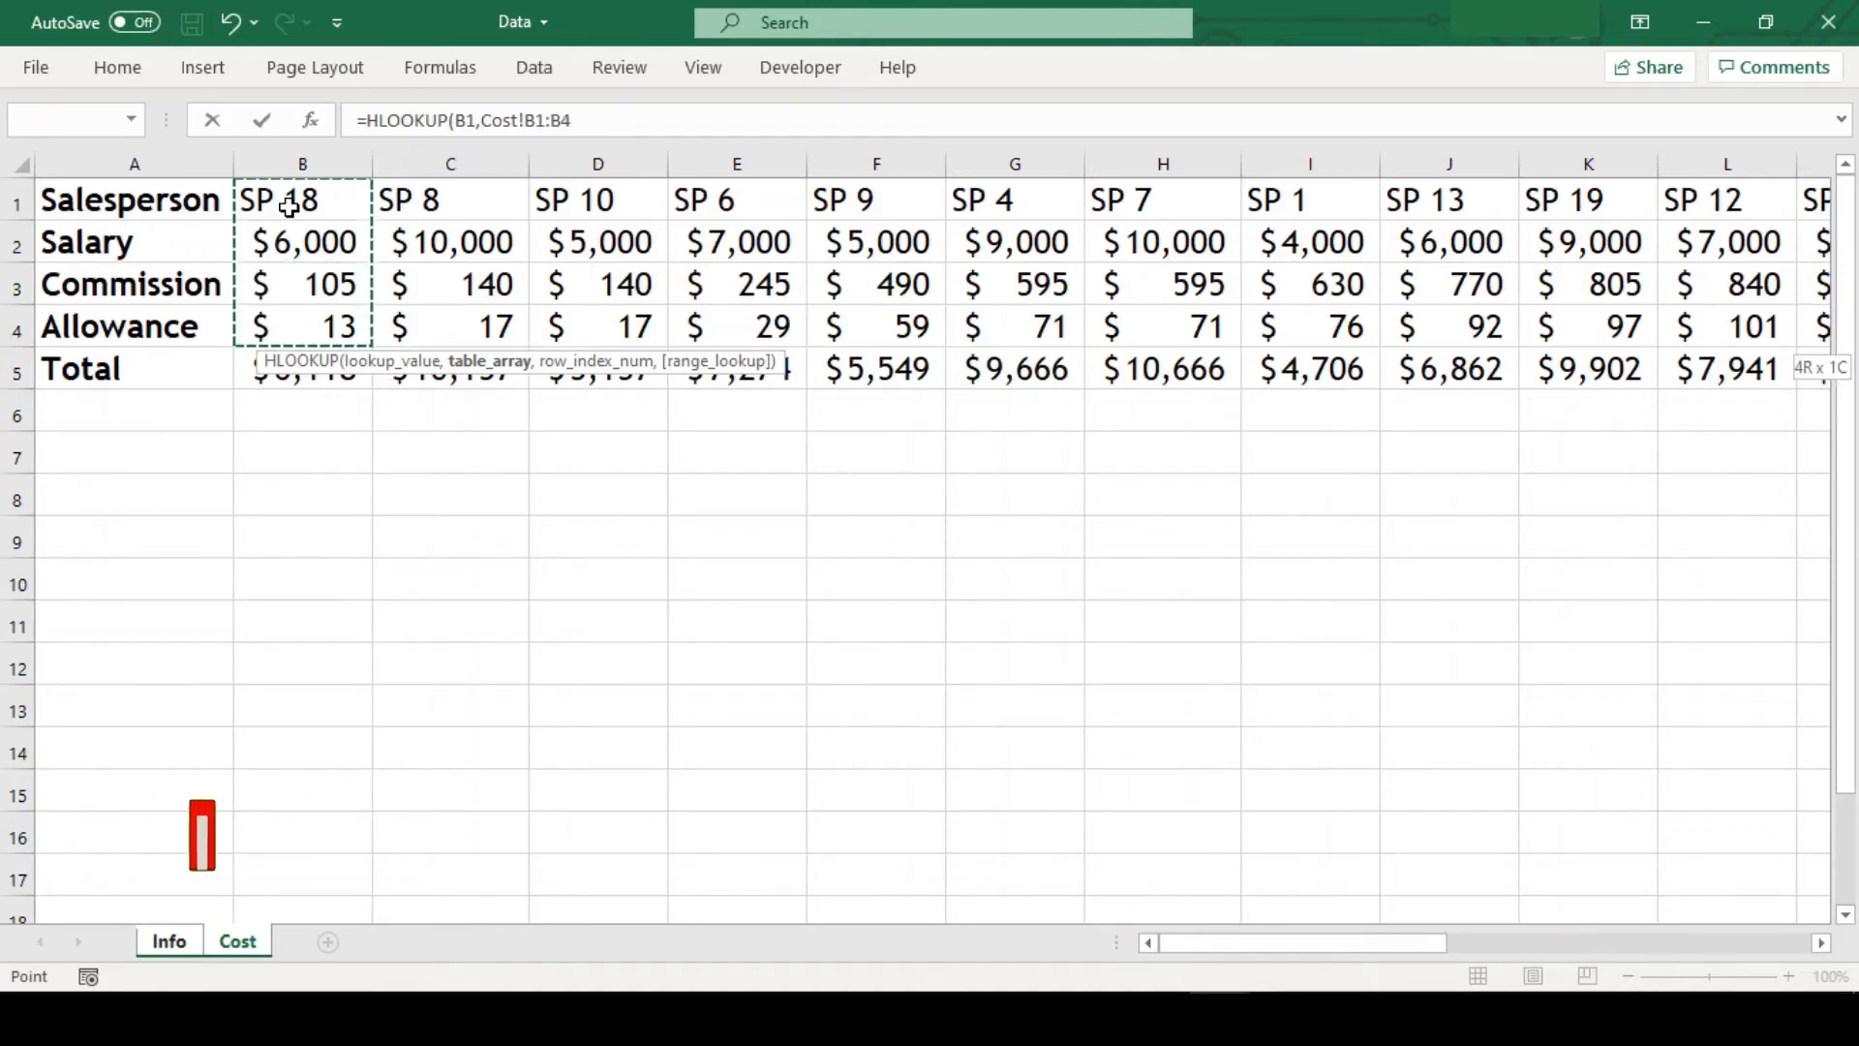
pyautogui.hotkey('ctrl', 'shift', 'Right')
pyautogui.hotkey('shift', 'Left')
pyautogui.hotkey('shift', 'Right')
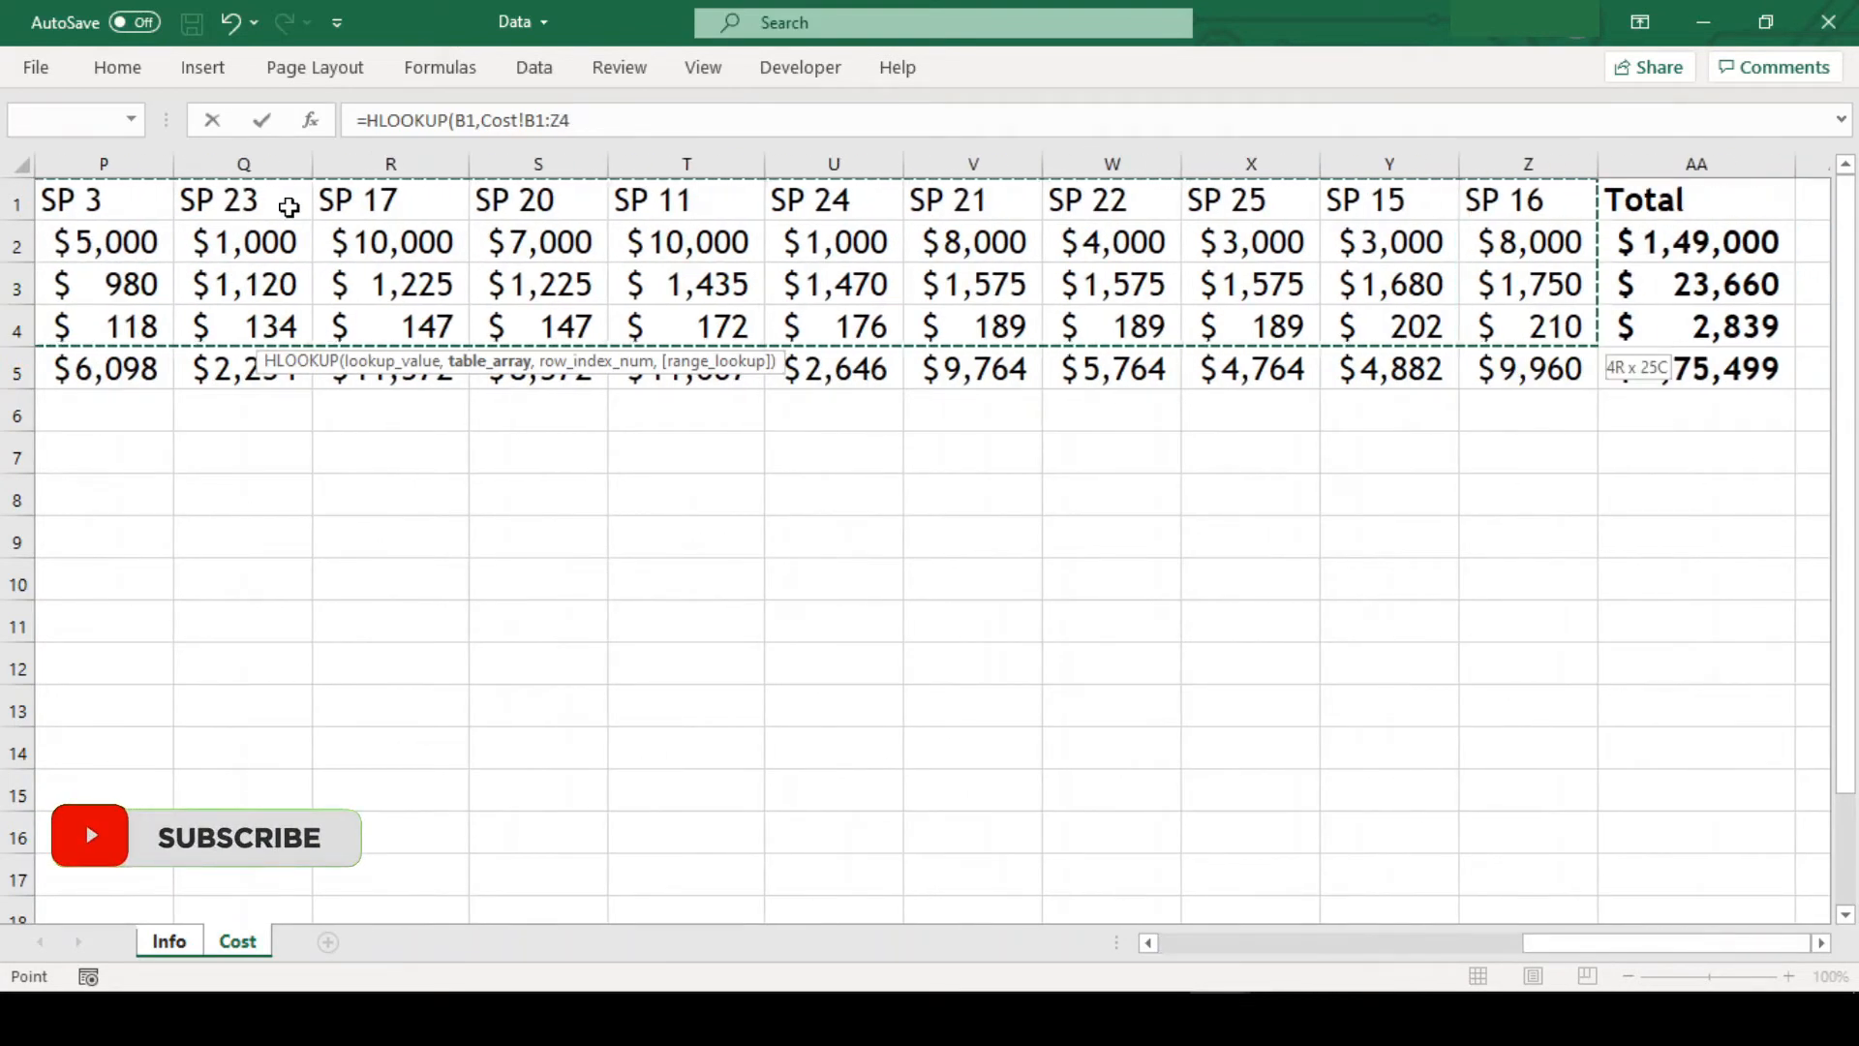
pyautogui.write(',')
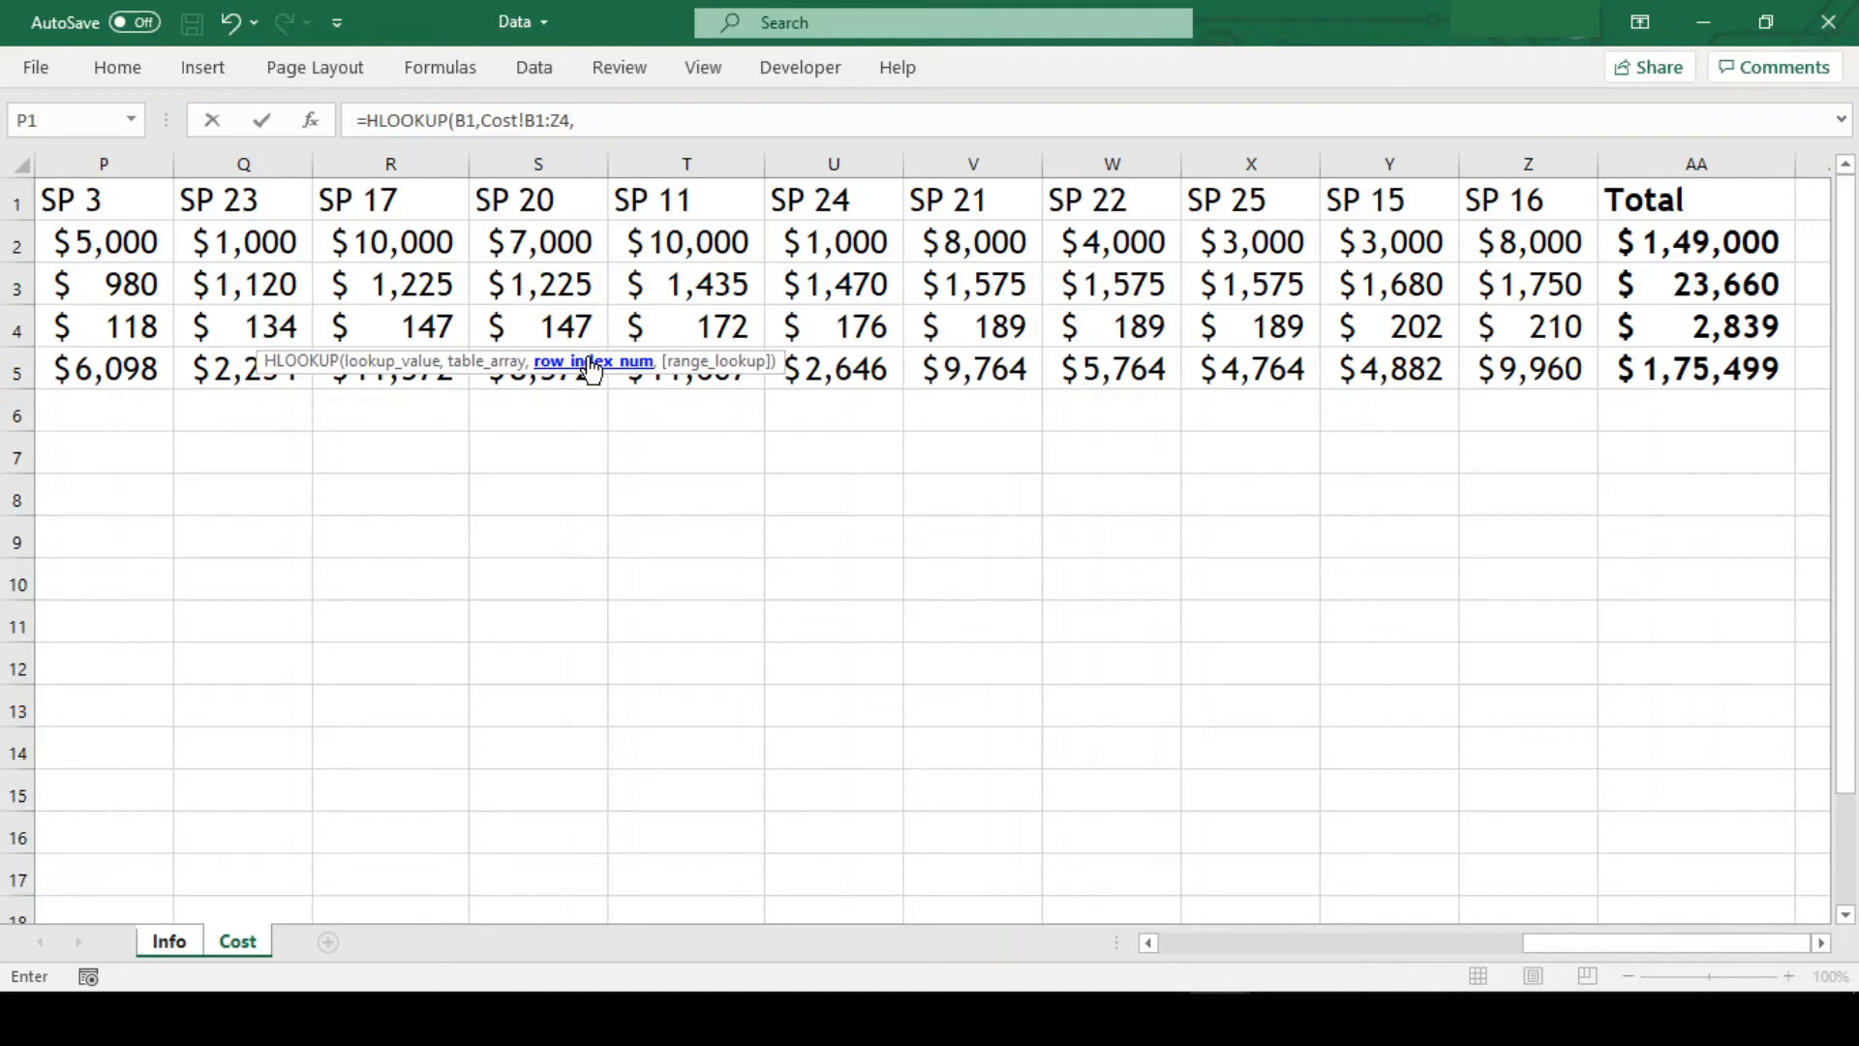
# - Complete the HLOOKUP with row index 2 and FALSE for exact match, and check it against SP 1's salary on the Cost sheet
pyautogui.moveTo(1560, 944); pyautogui.dragTo(1147, 978)
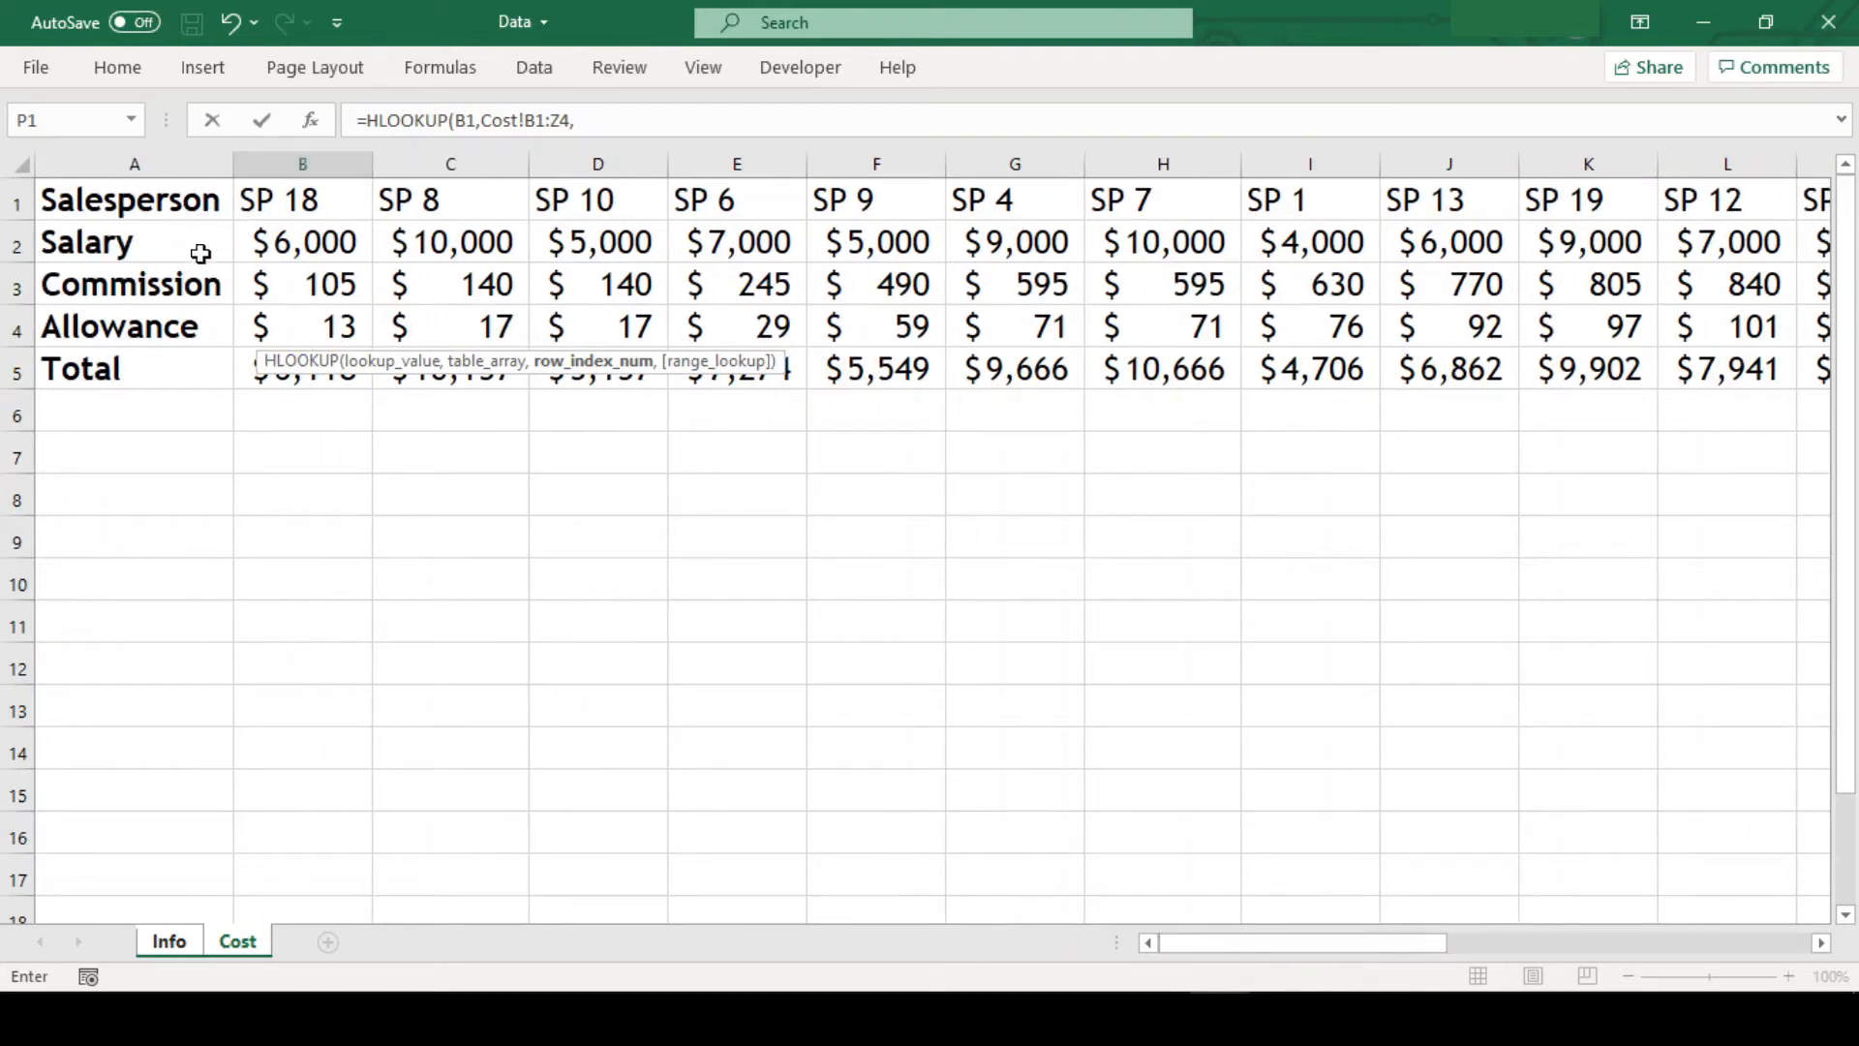
pyautogui.write('2,')
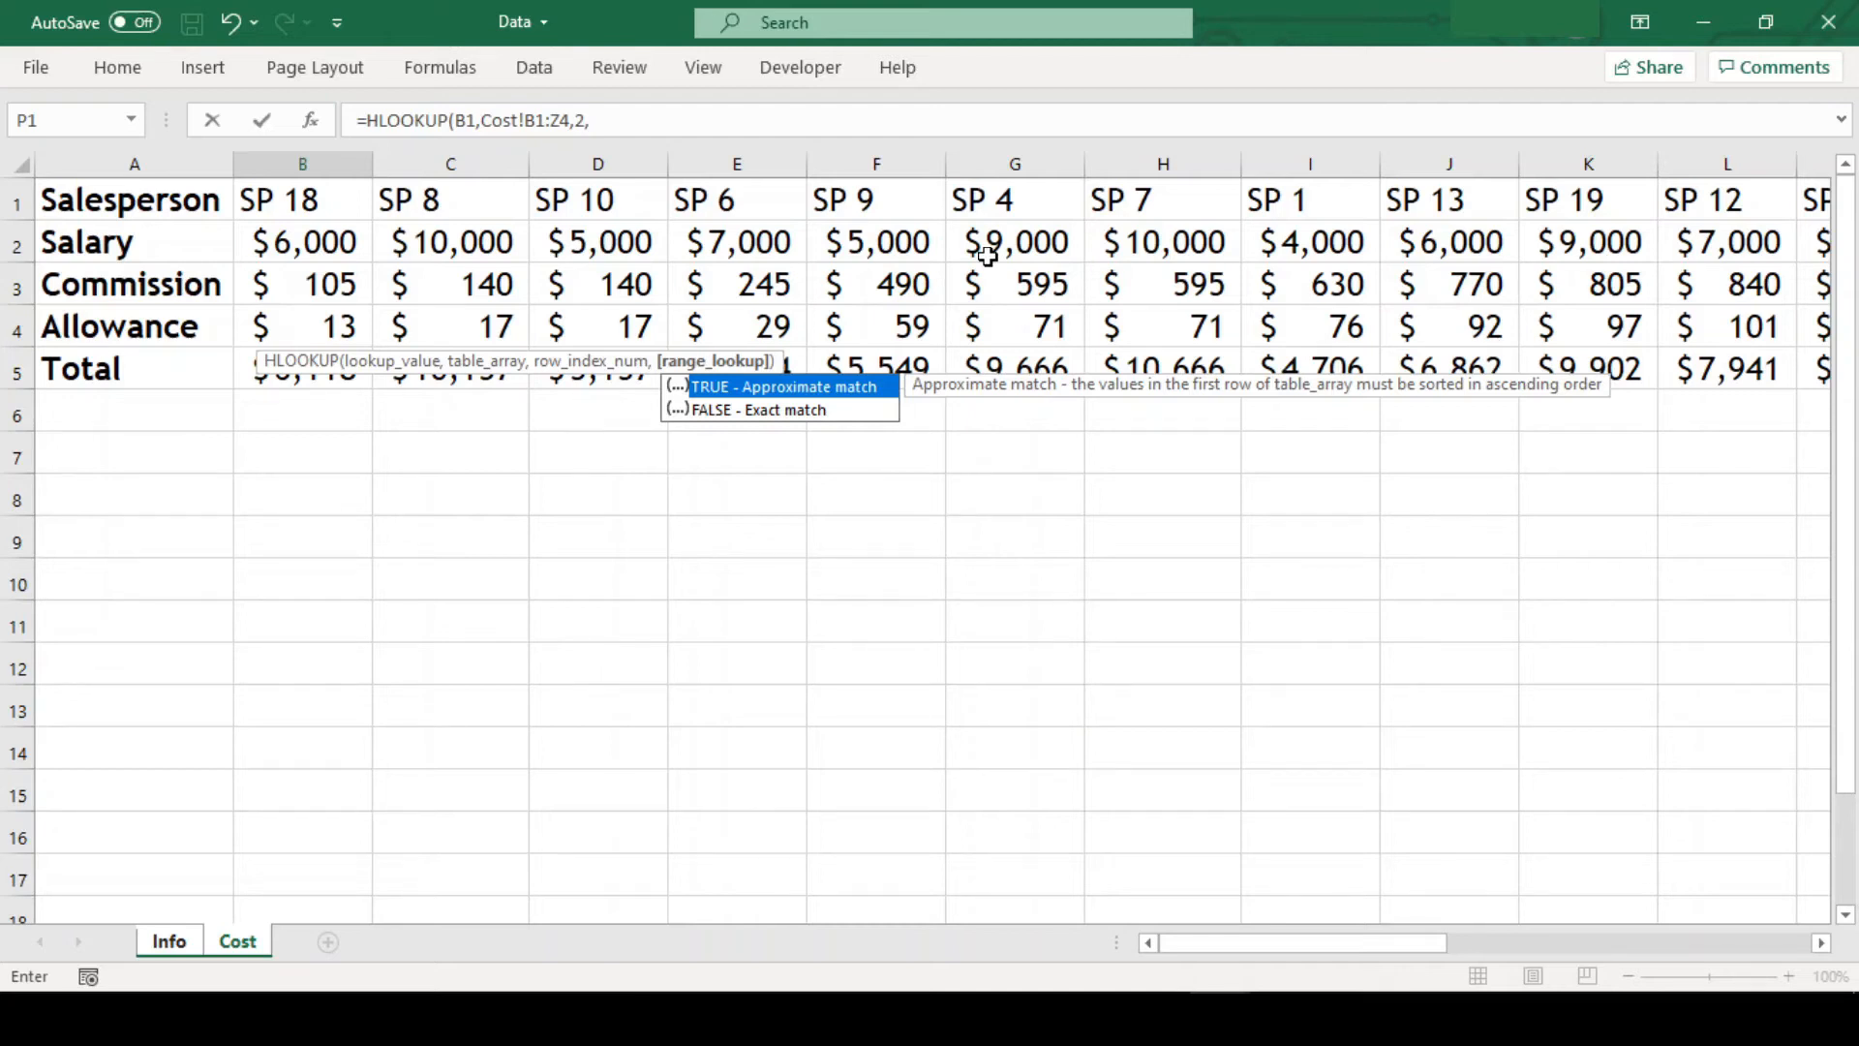
pyautogui.write('FALSE)')
pyautogui.press('Return')
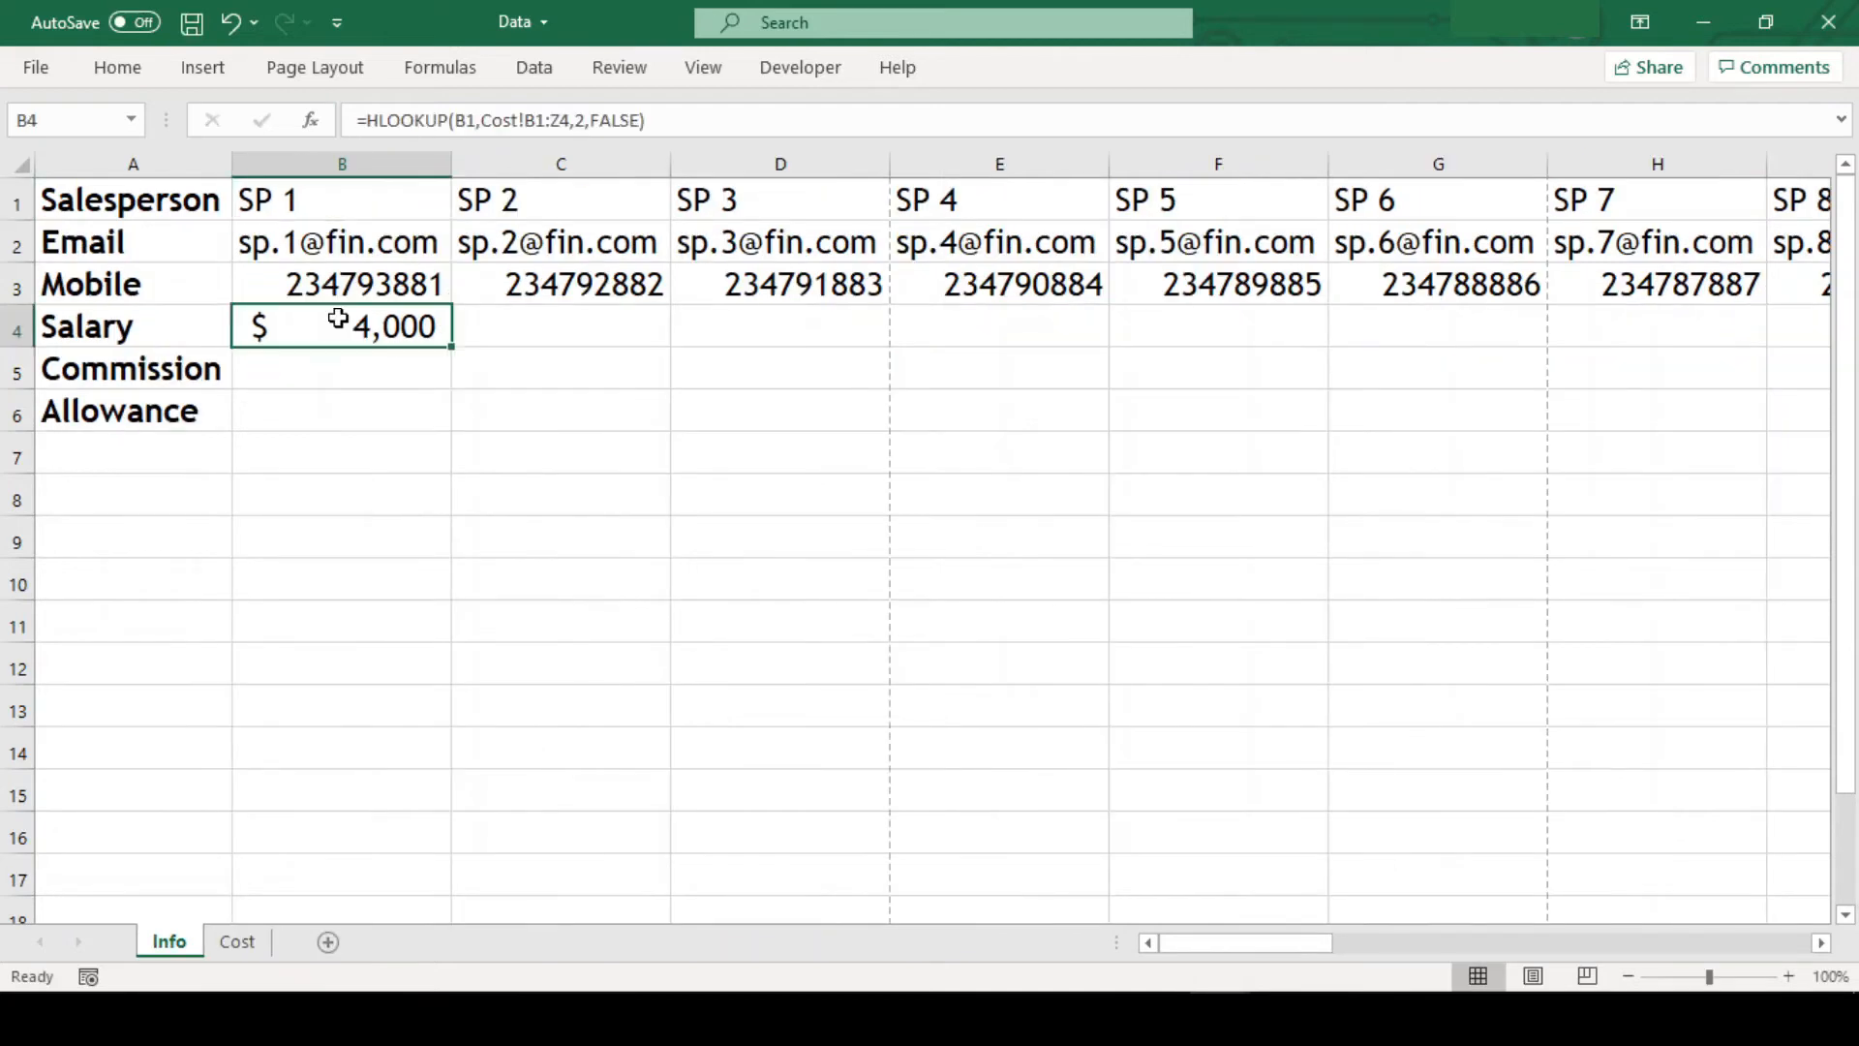
pyautogui.click(242, 951)
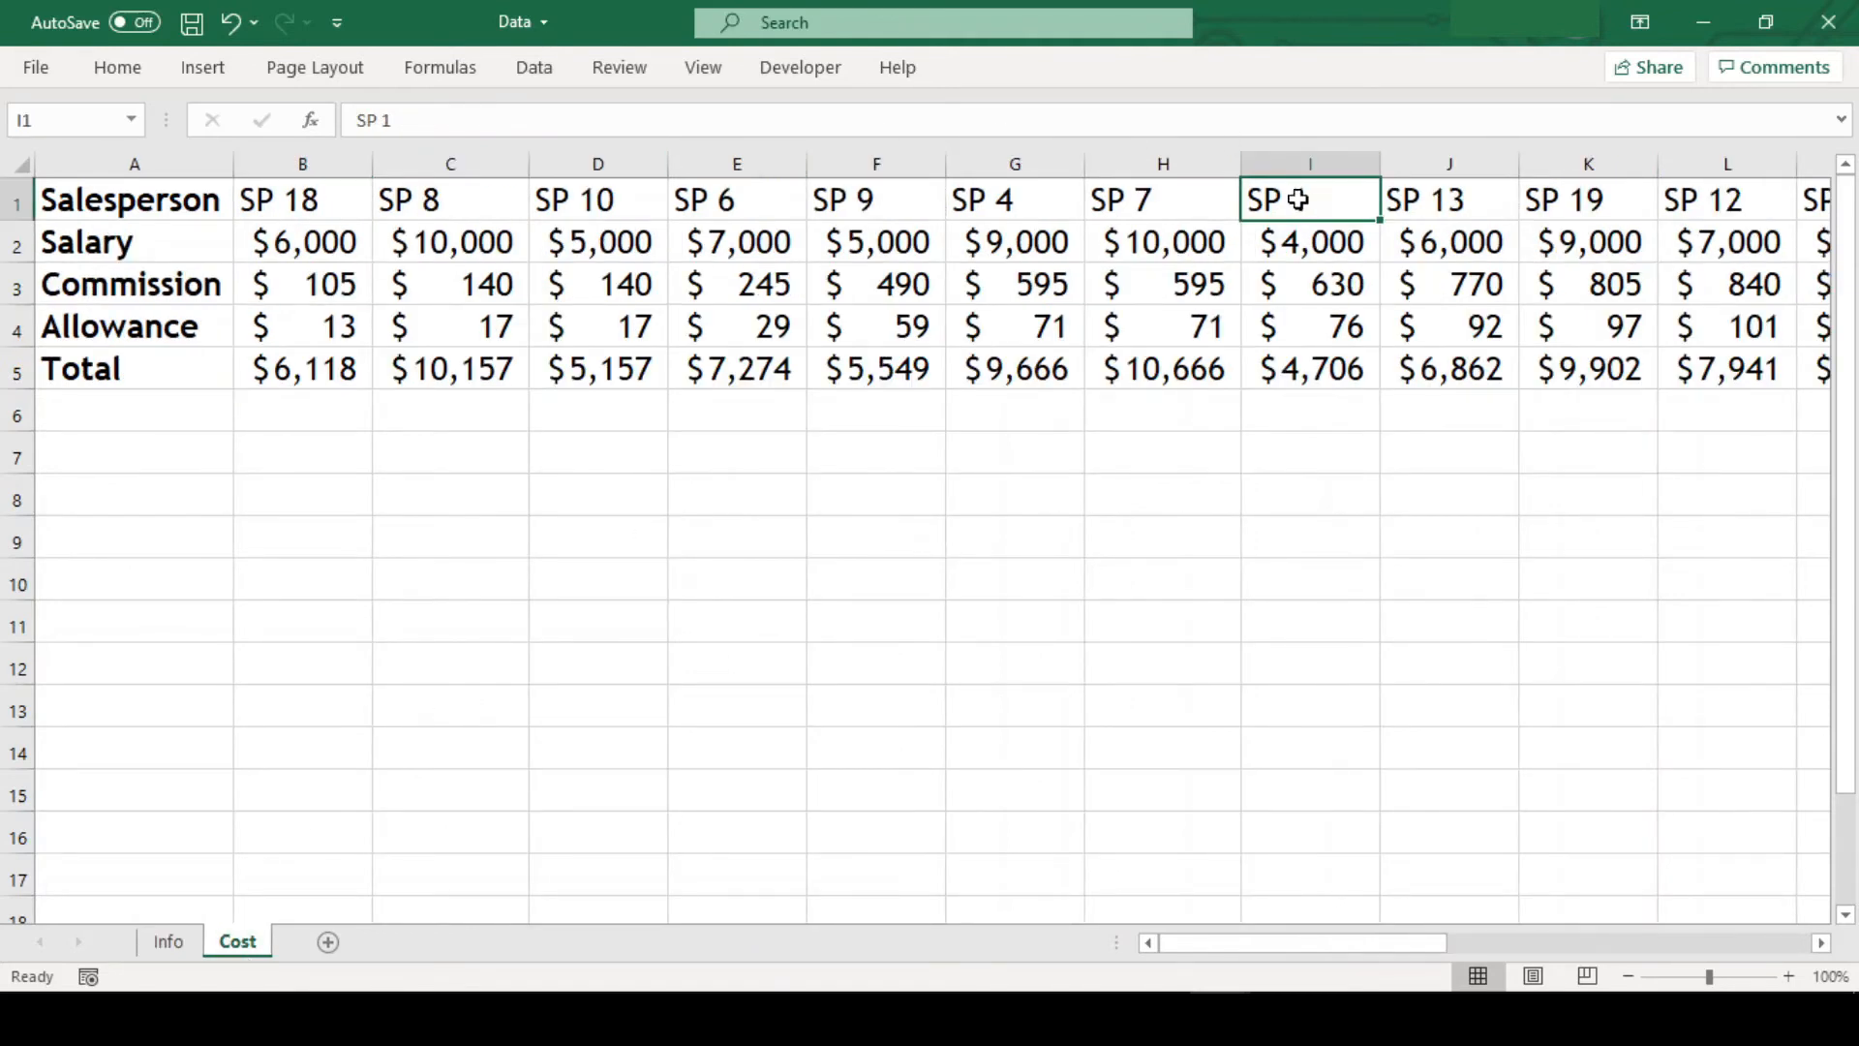
pyautogui.click(1313, 241)
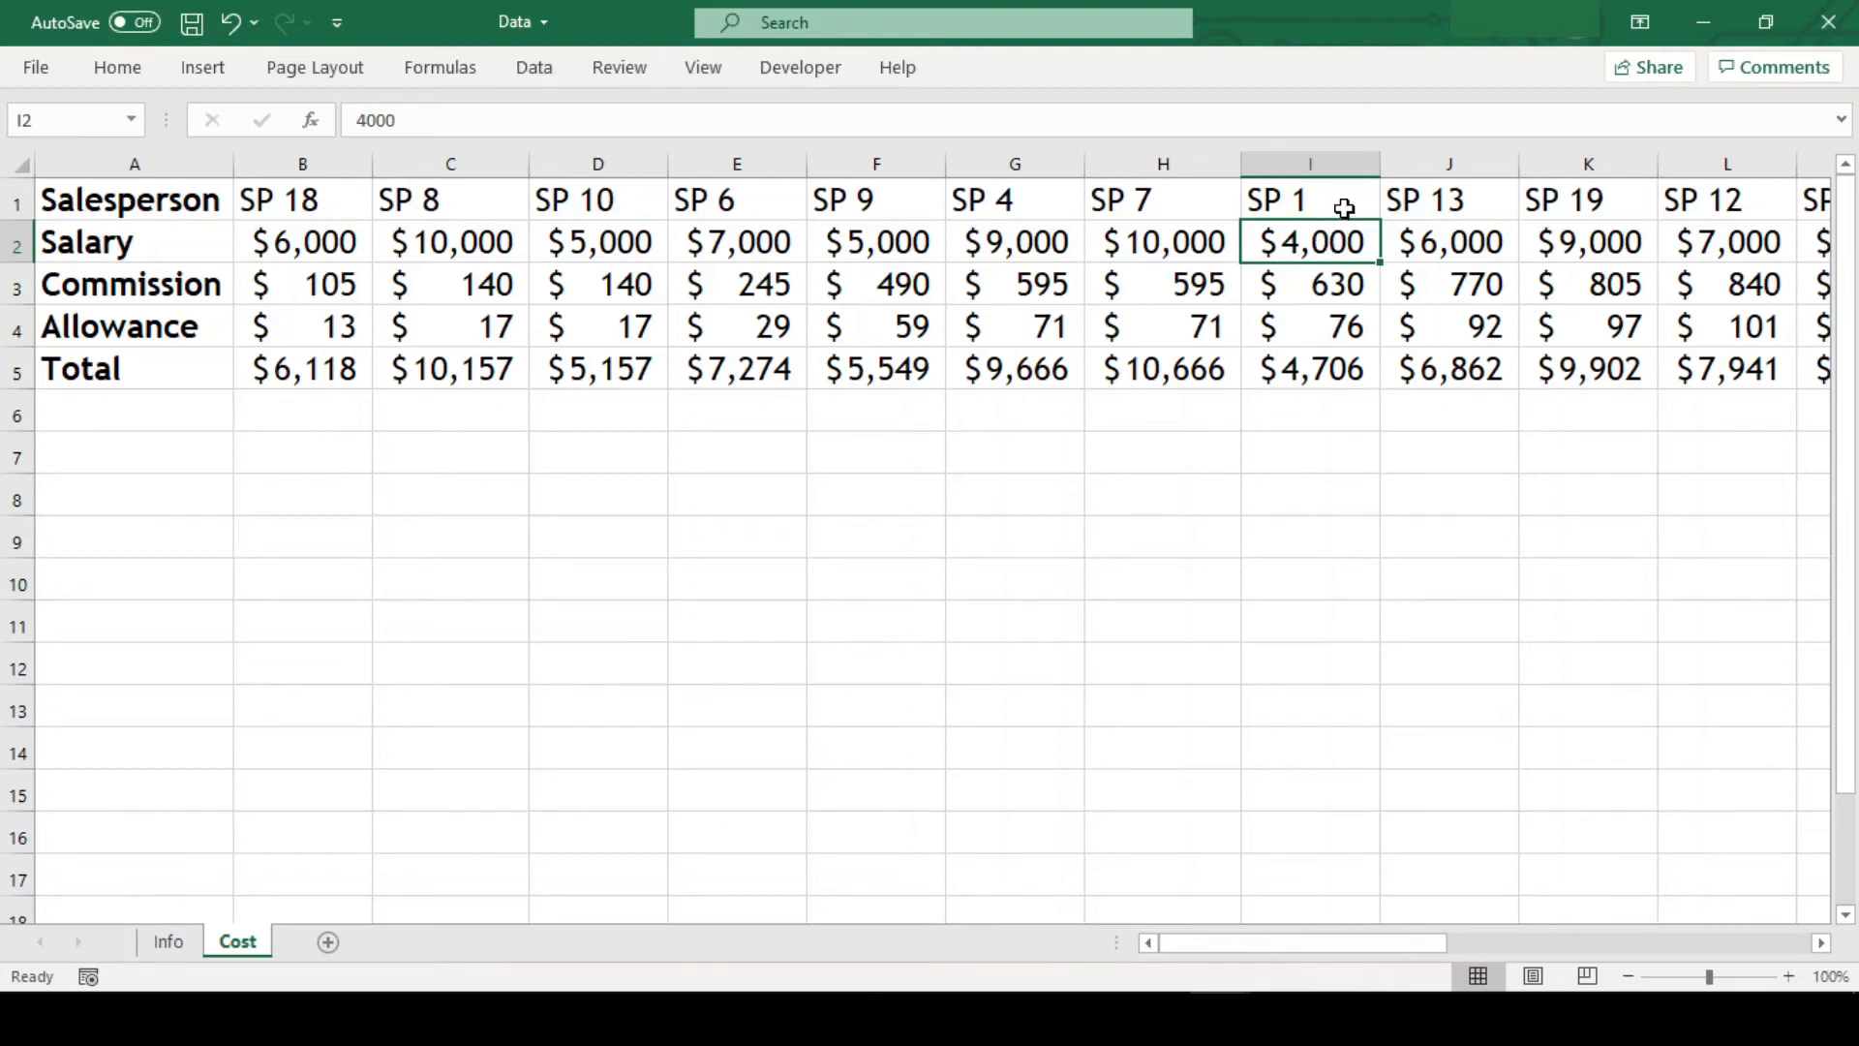
pyautogui.click(181, 946)
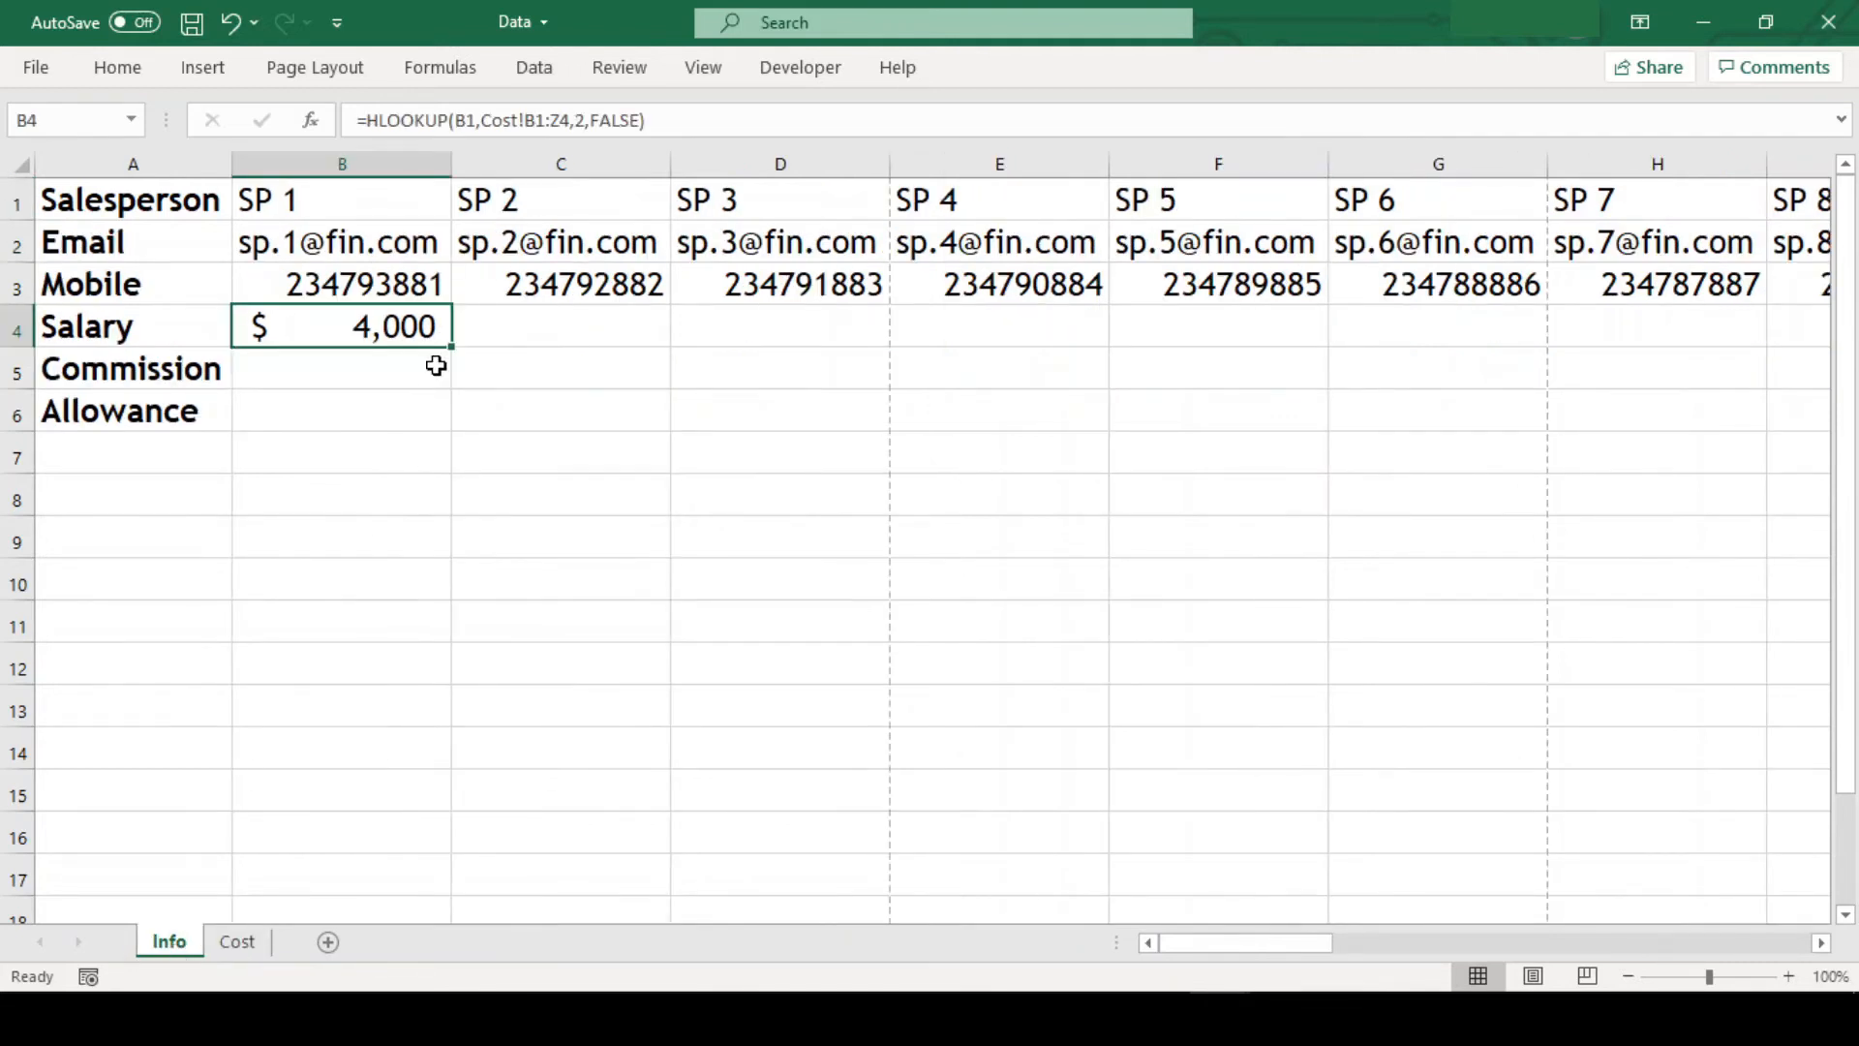
# - Make the table array in B4's formula absolute as Cost!$B$1:$Z$4
pyautogui.press('F2')
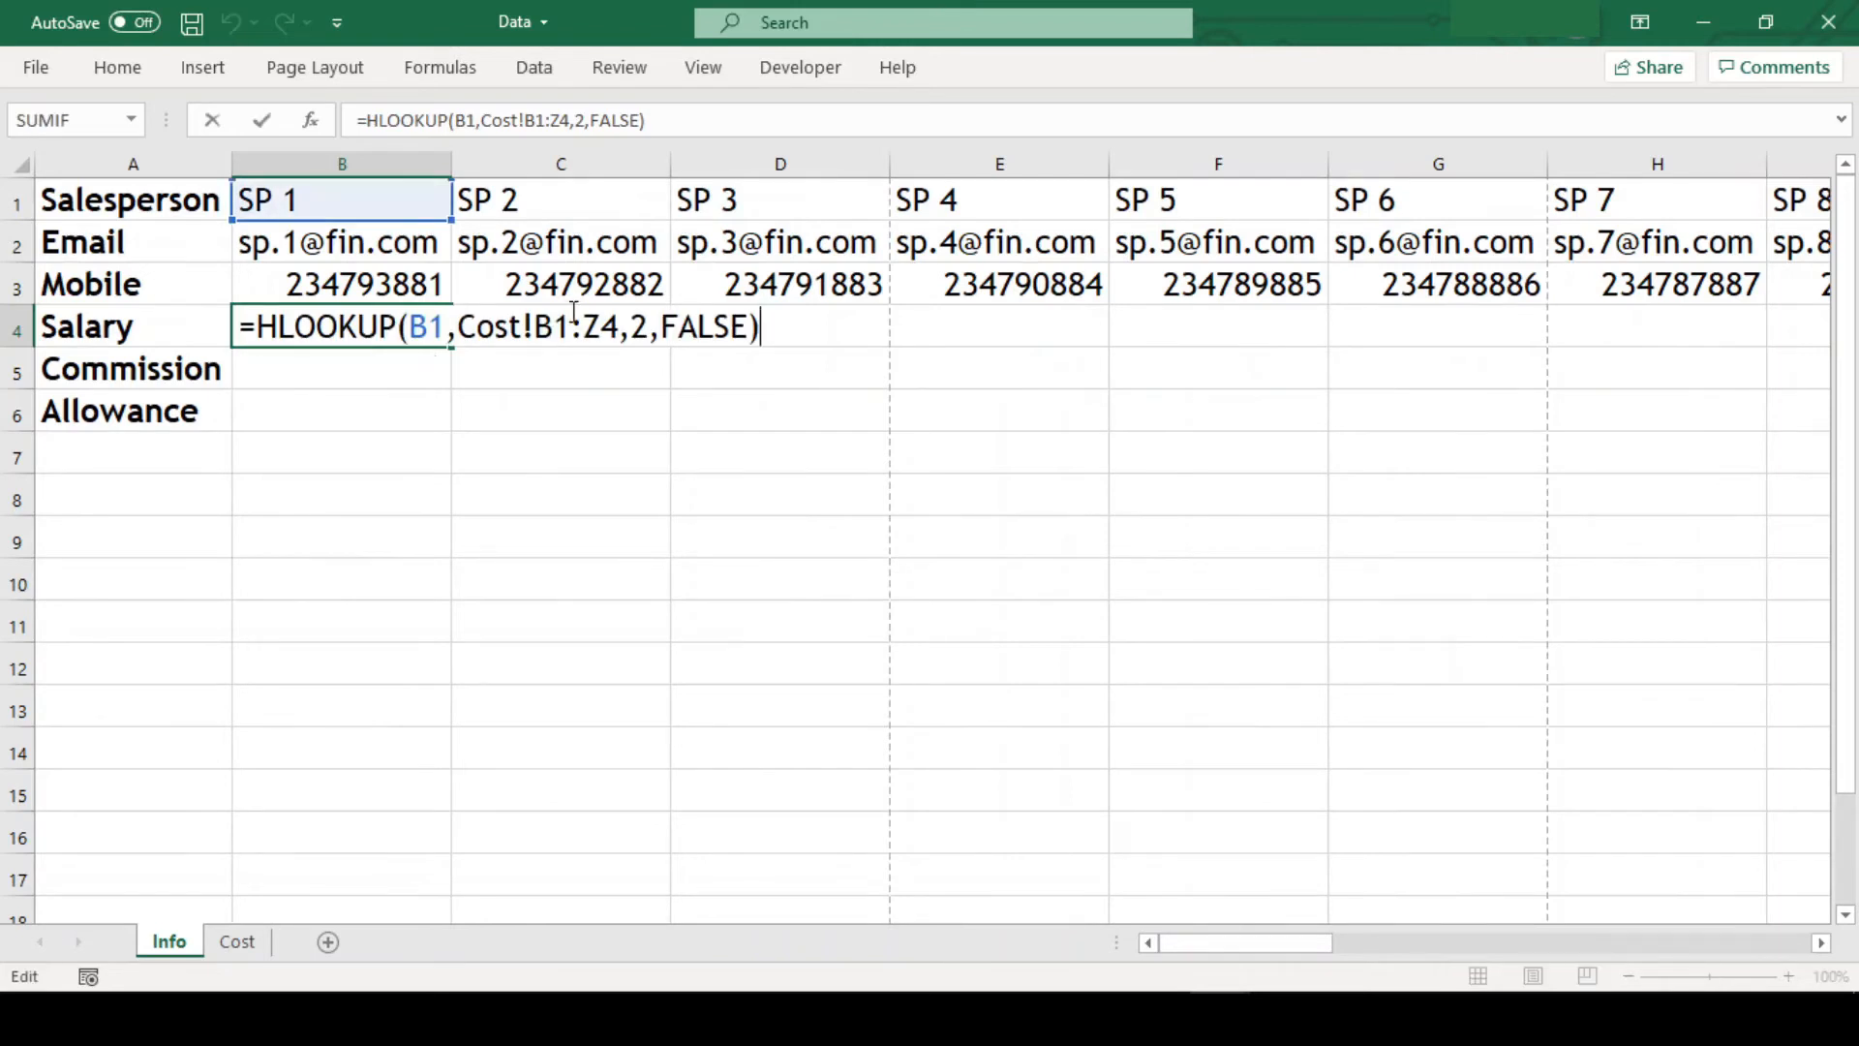
pyautogui.click(550, 329)
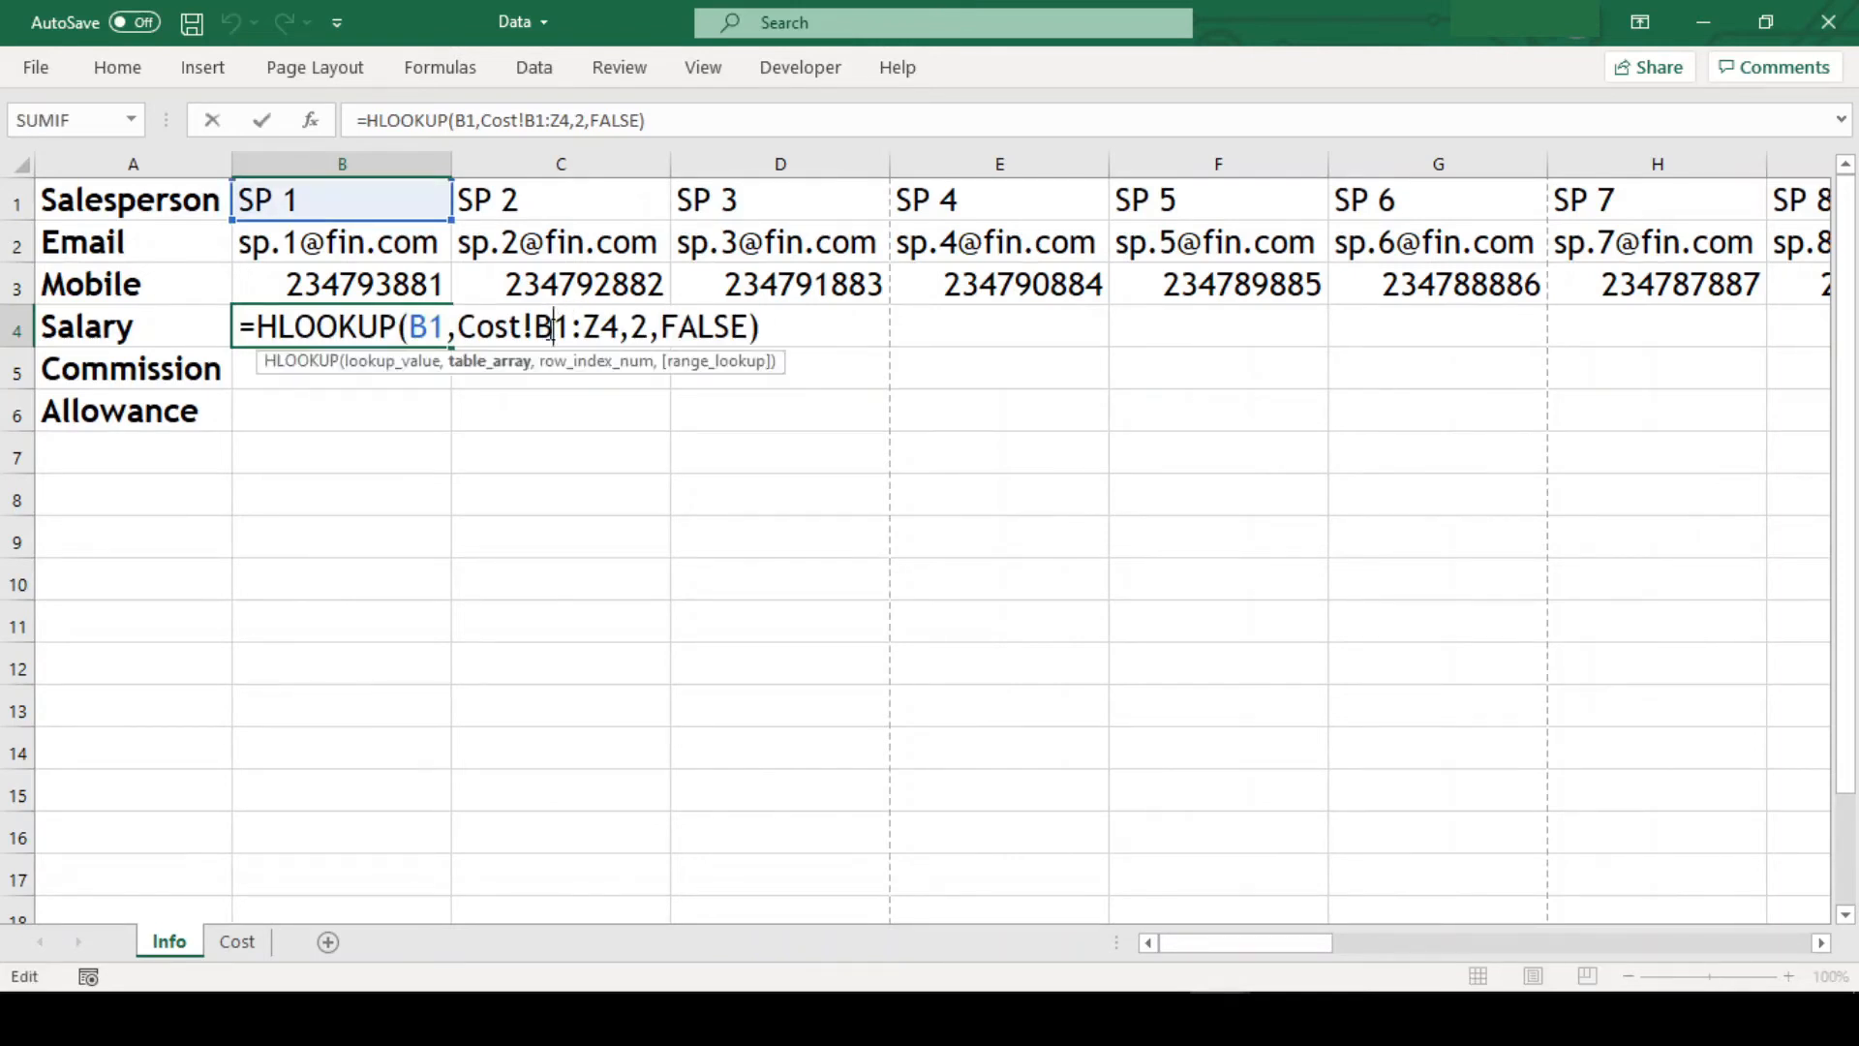
pyautogui.press('F4')
pyautogui.press('Right')
pyautogui.press('Right')
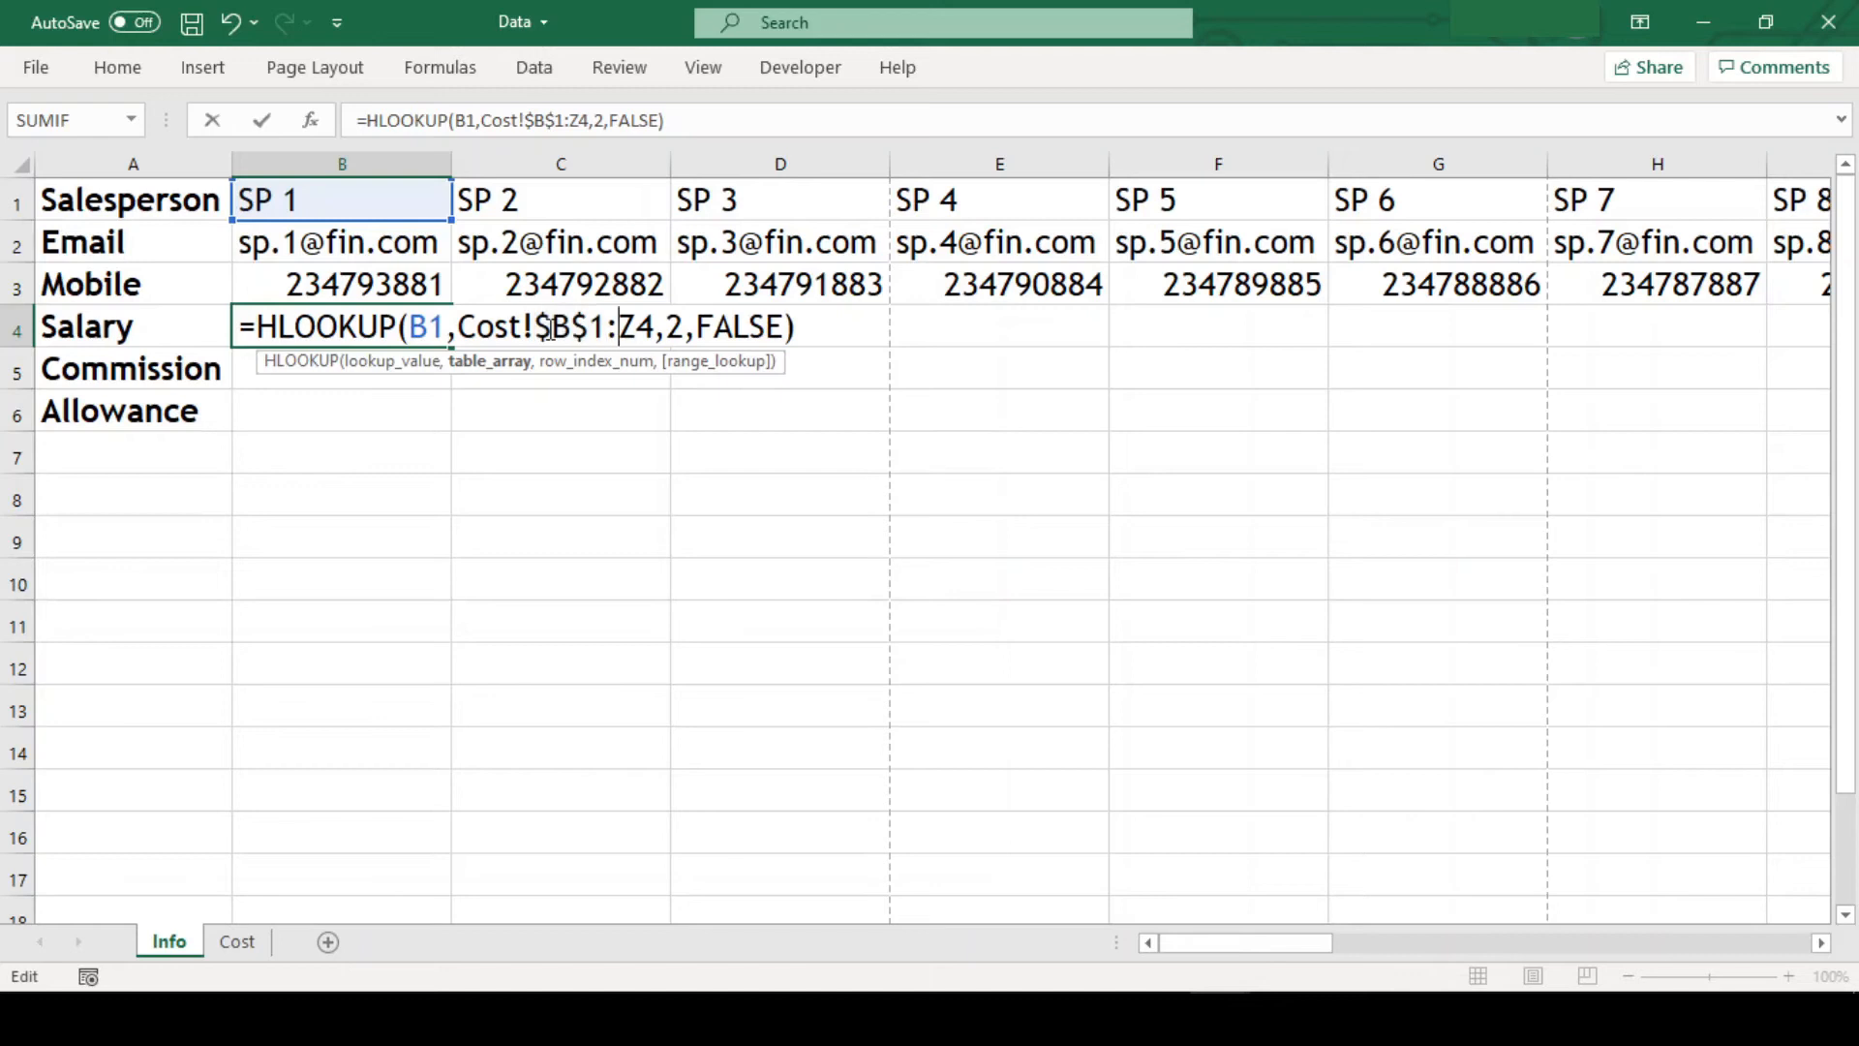
pyautogui.press('F4')
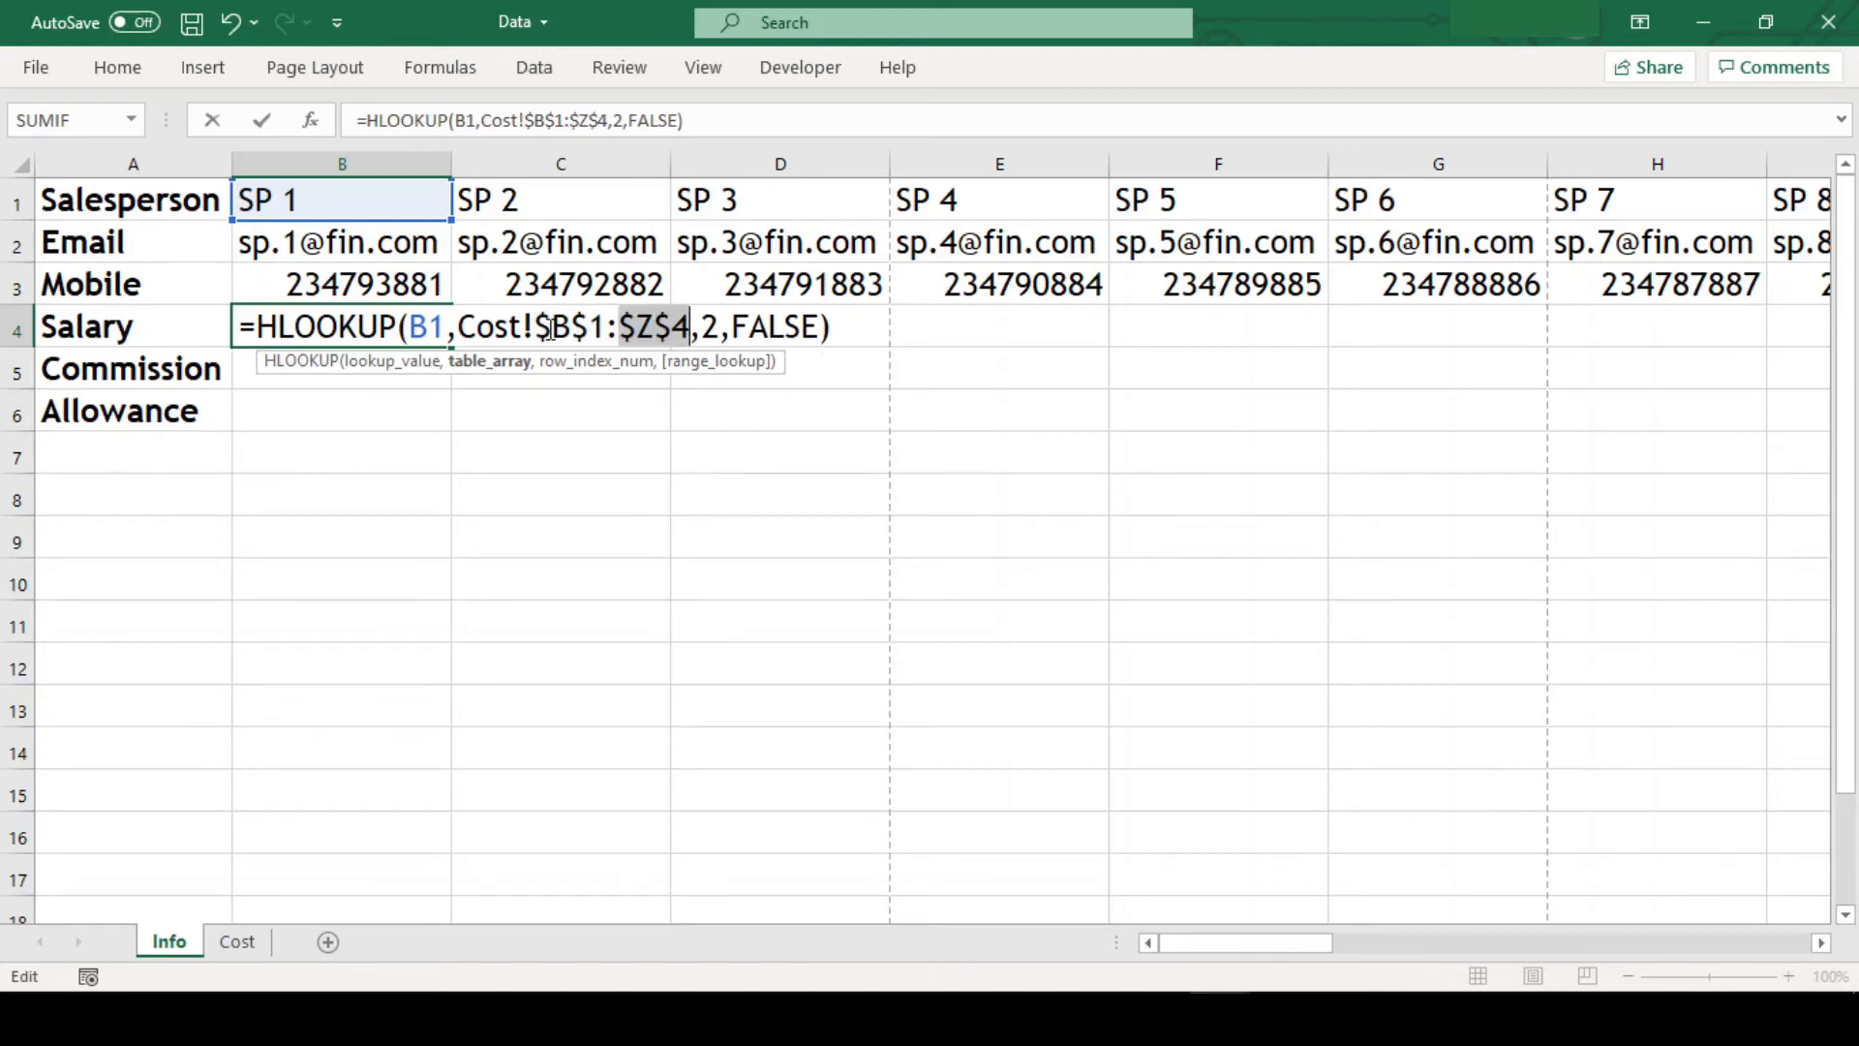
pyautogui.press('Return')
# - Copy the full HLOOKUP formula text from B4 into the Commission cell B5
pyautogui.click(365, 331)
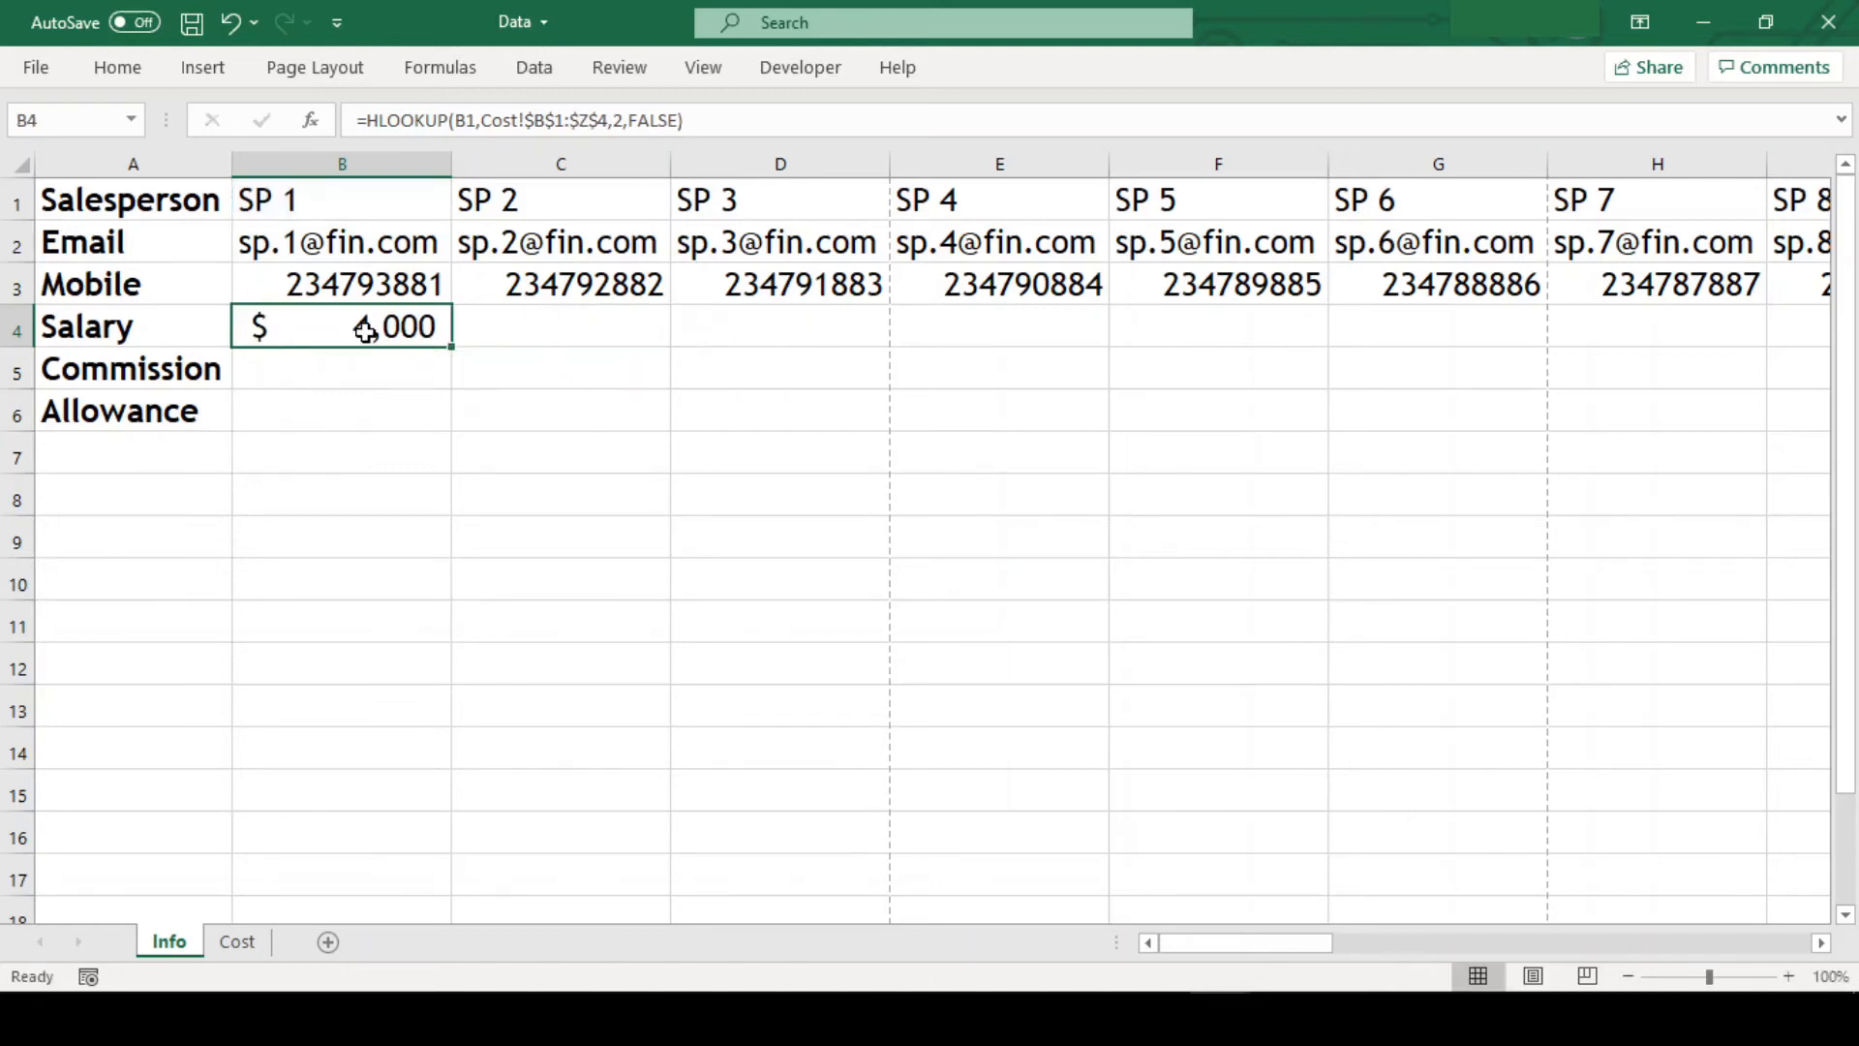
pyautogui.press('F2')
pyautogui.hotkey('ctrl', 'shift', 'Left')
pyautogui.hotkey('ctrl', 'shift', 'Left')
pyautogui.hotkey('ctrl', 'shift', 'Left')
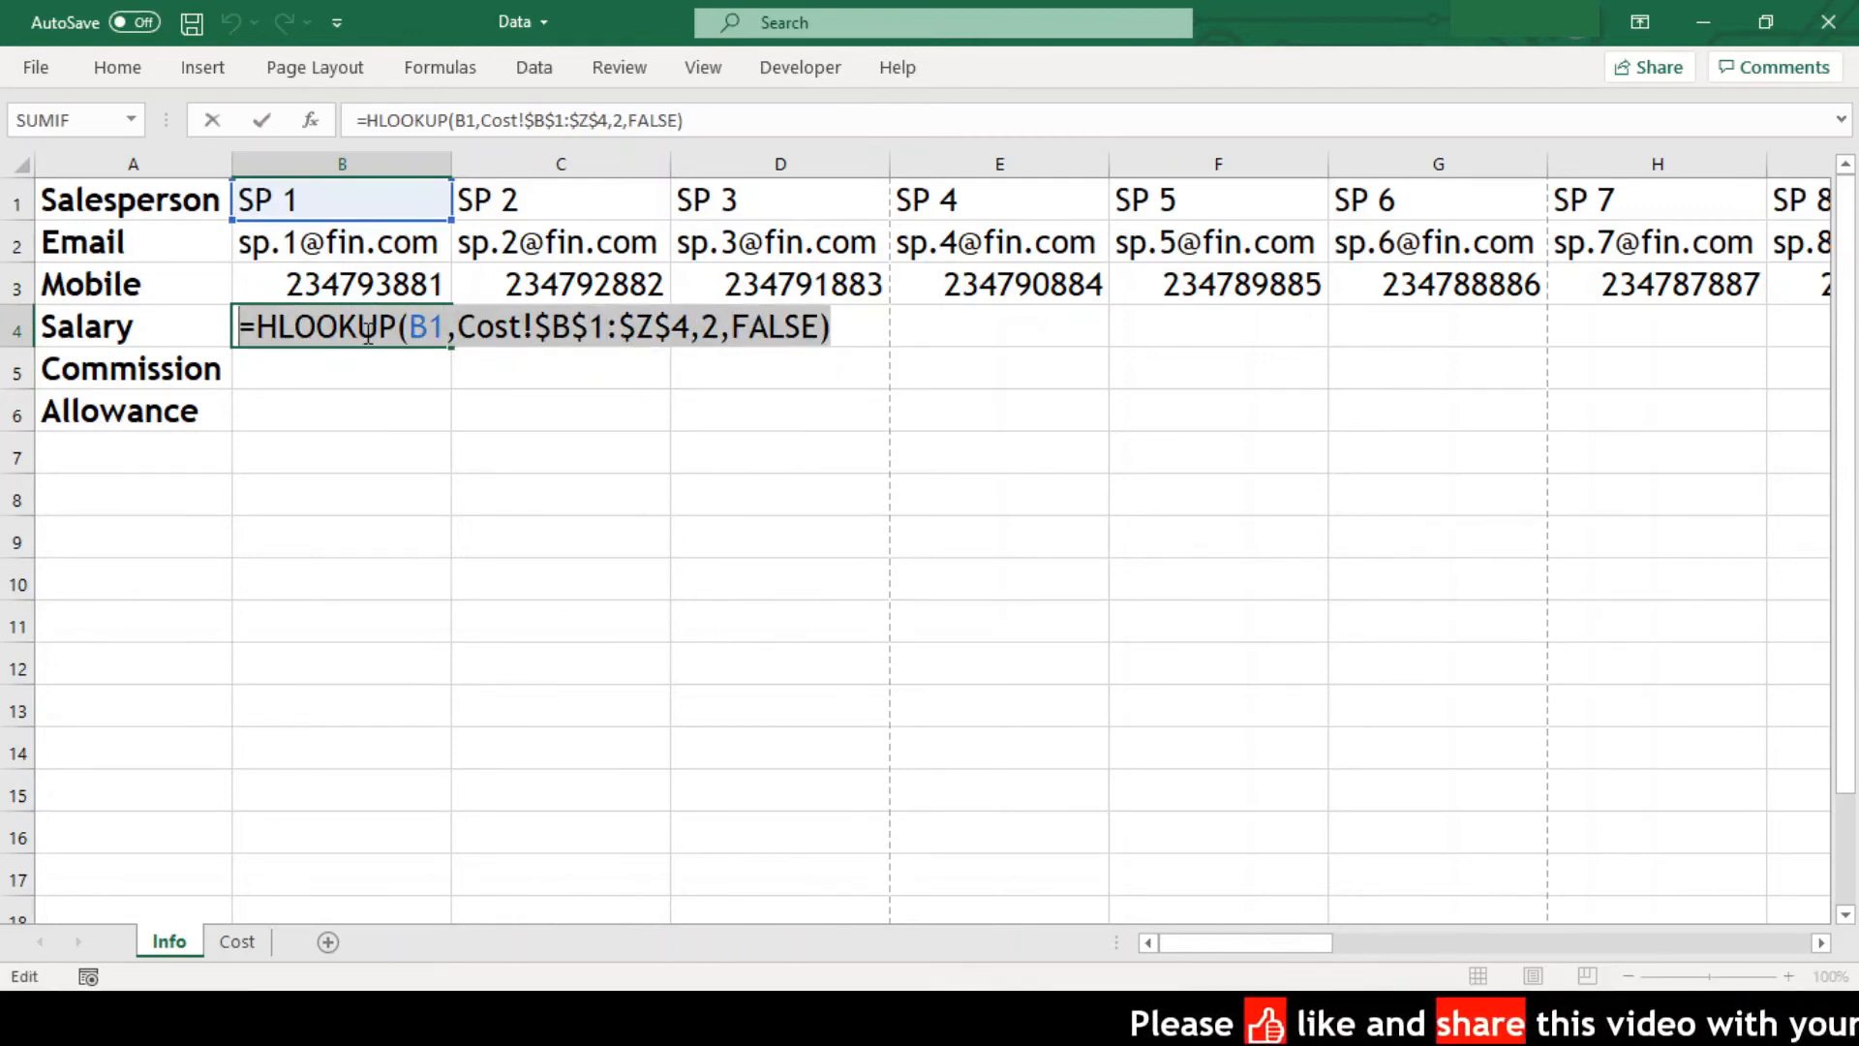
pyautogui.press('Escape')
pyautogui.press('Return')
pyautogui.press('F2')
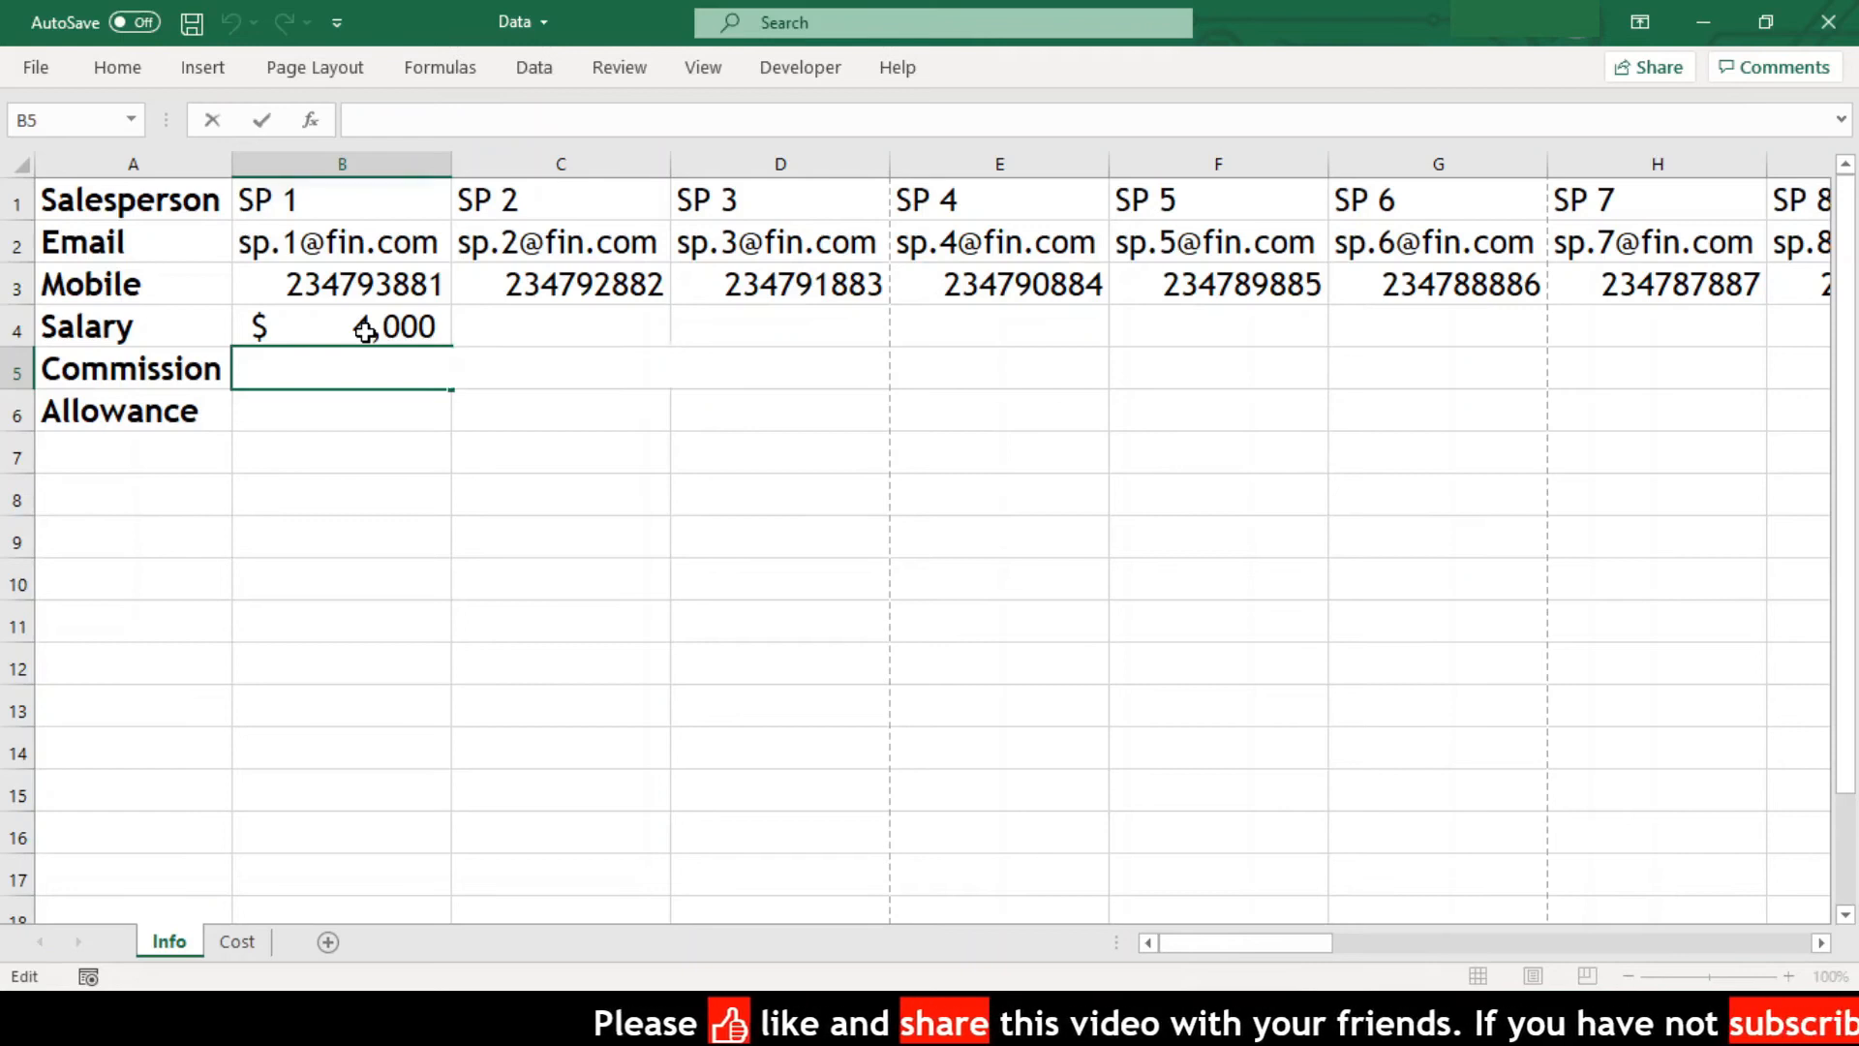
pyautogui.hotkey('ctrl', 'v')
# - Examine the lookup value B1 and the absolute table array in the formula pasted into the Commission cell B5
pyautogui.press('Left')
pyautogui.press('Left')
pyautogui.press('Left')
pyautogui.press('Left')
pyautogui.press('Left')
pyautogui.press('Left')
pyautogui.press('Left')
pyautogui.press('Left')
pyautogui.press('Left')
pyautogui.press('Left')
pyautogui.press('Left')
pyautogui.press('Left')
pyautogui.press('Left')
pyautogui.press('Left')
pyautogui.press('Left')
pyautogui.press('Left')
pyautogui.press('Left')
pyautogui.press('Left')
pyautogui.press('Left')
pyautogui.press('Left')
pyautogui.press('Left')
pyautogui.press('Left')
pyautogui.press('Left')
pyautogui.press('Left')
pyautogui.press('Left')
pyautogui.press('Left')
pyautogui.hotkey('shift', 'Right')
pyautogui.hotkey('shift', 'Right')
pyautogui.hotkey('shift', 'Right')
pyautogui.press('Right')
pyautogui.hotkey('shift', 'Right')
pyautogui.hotkey('shift', 'Right')
pyautogui.hotkey('shift', 'Right')
pyautogui.hotkey('shift', 'Right')
pyautogui.hotkey('shift', 'Right')
pyautogui.hotkey('shift', 'Right')
pyautogui.hotkey('shift', 'Right')
pyautogui.hotkey('shift', 'Right')
pyautogui.hotkey('shift', 'Right')
pyautogui.hotkey('shift', 'Right')
pyautogui.hotkey('shift', 'Right')
pyautogui.hotkey('shift', 'Right')
pyautogui.hotkey('shift', 'Right')
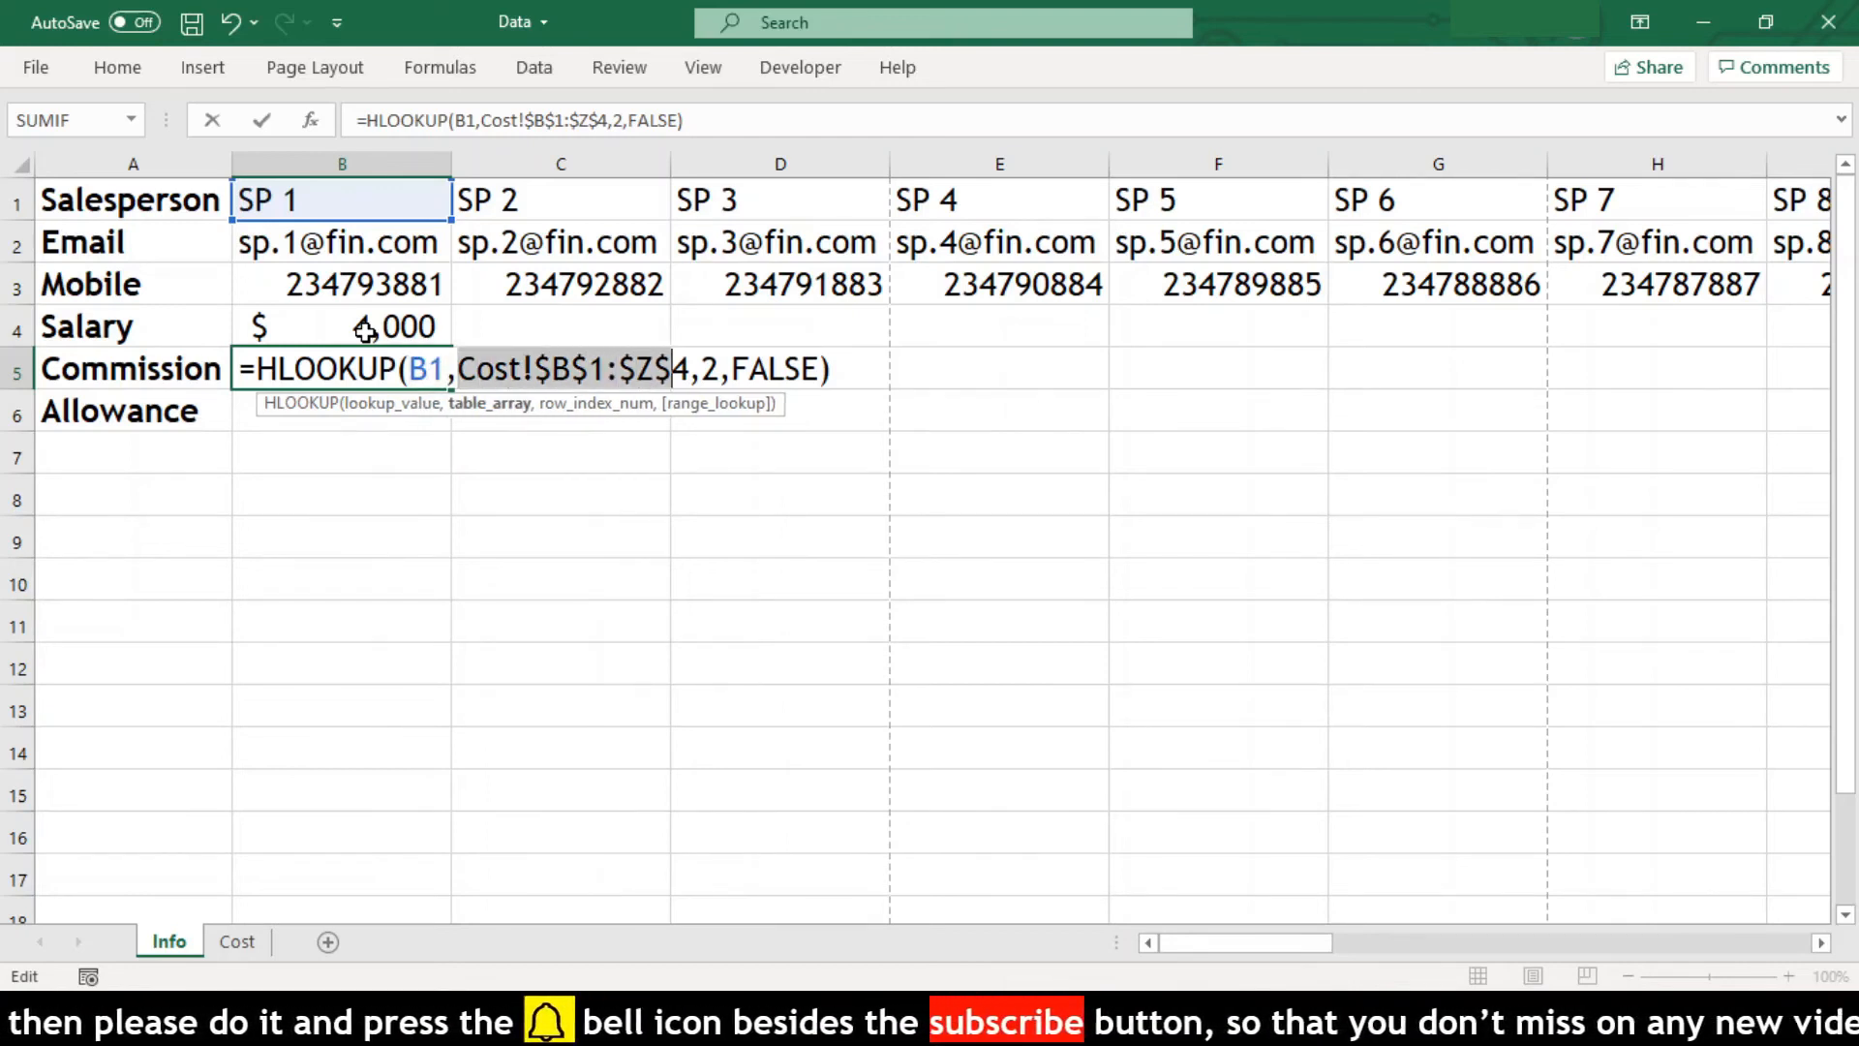
# - Set the row index of the HLOOKUP in the Commission cell B5 to 3
pyautogui.press('Right')
pyautogui.press('Right')
pyautogui.press('Right')
pyautogui.hotkey('shift', 'Right')
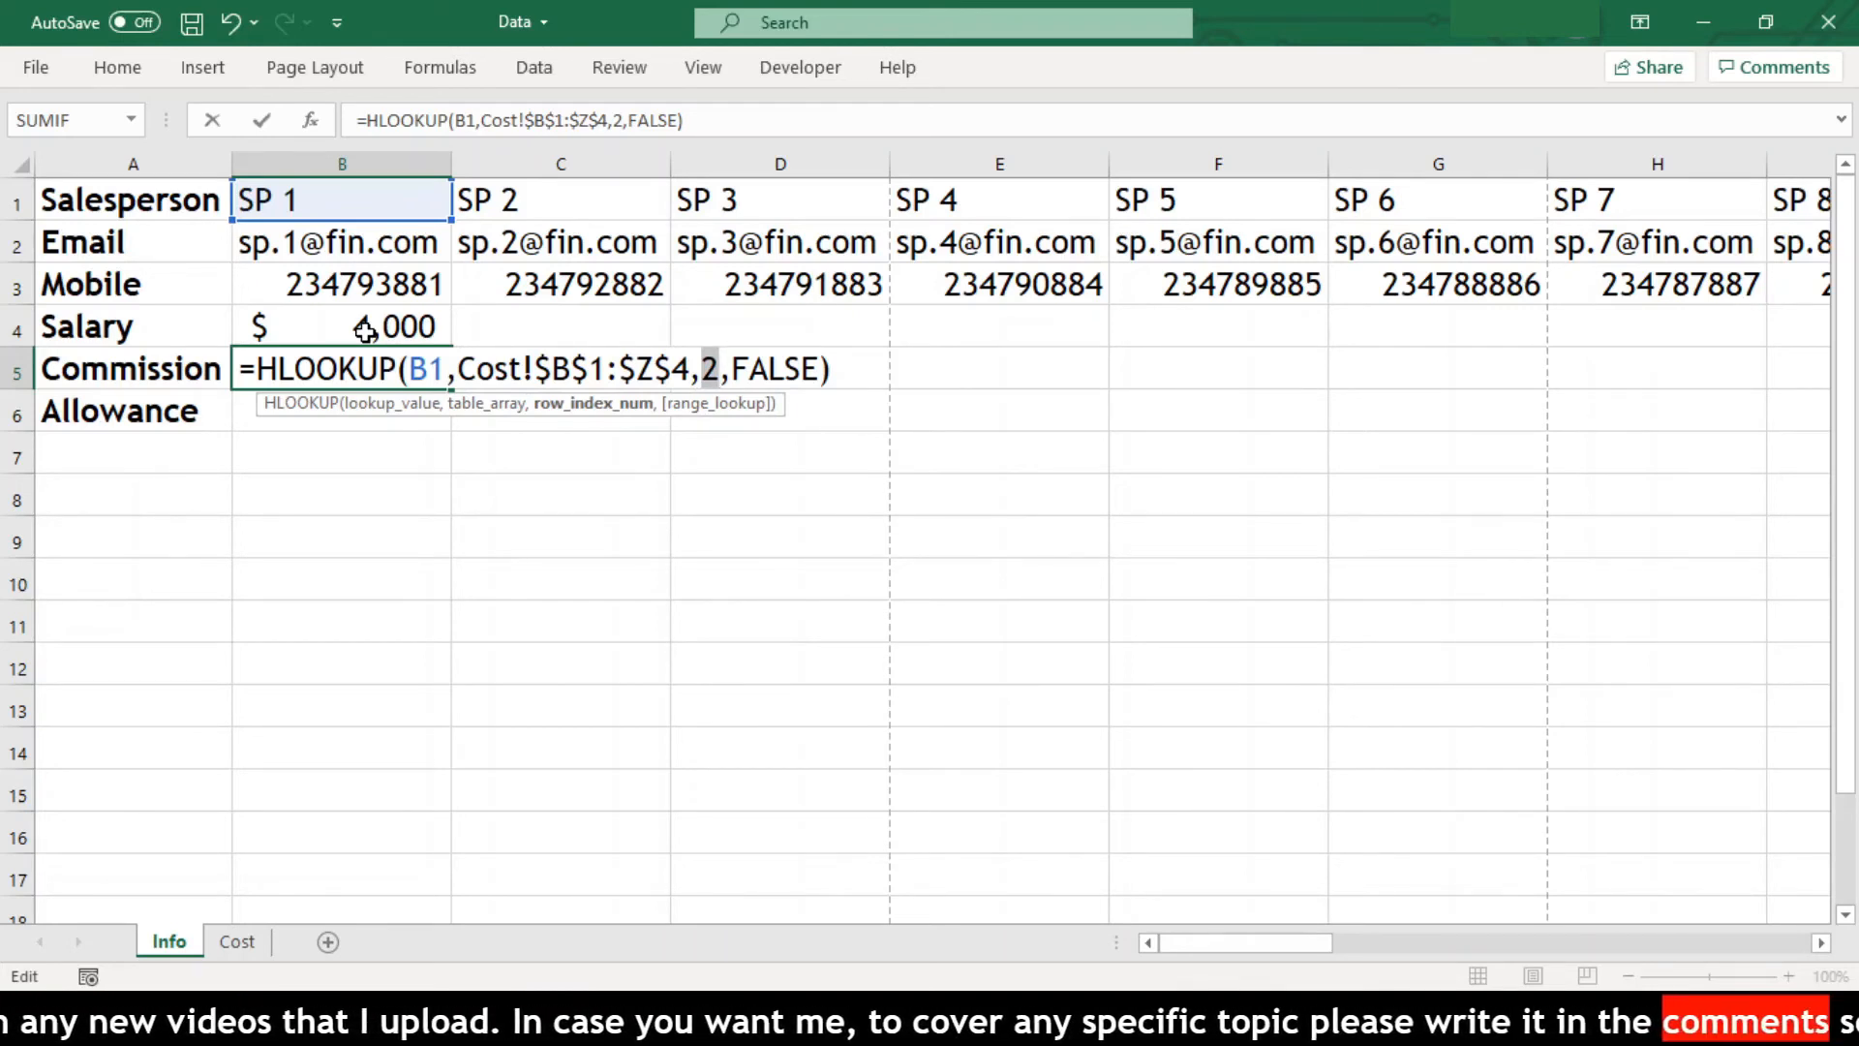
pyautogui.write('3')
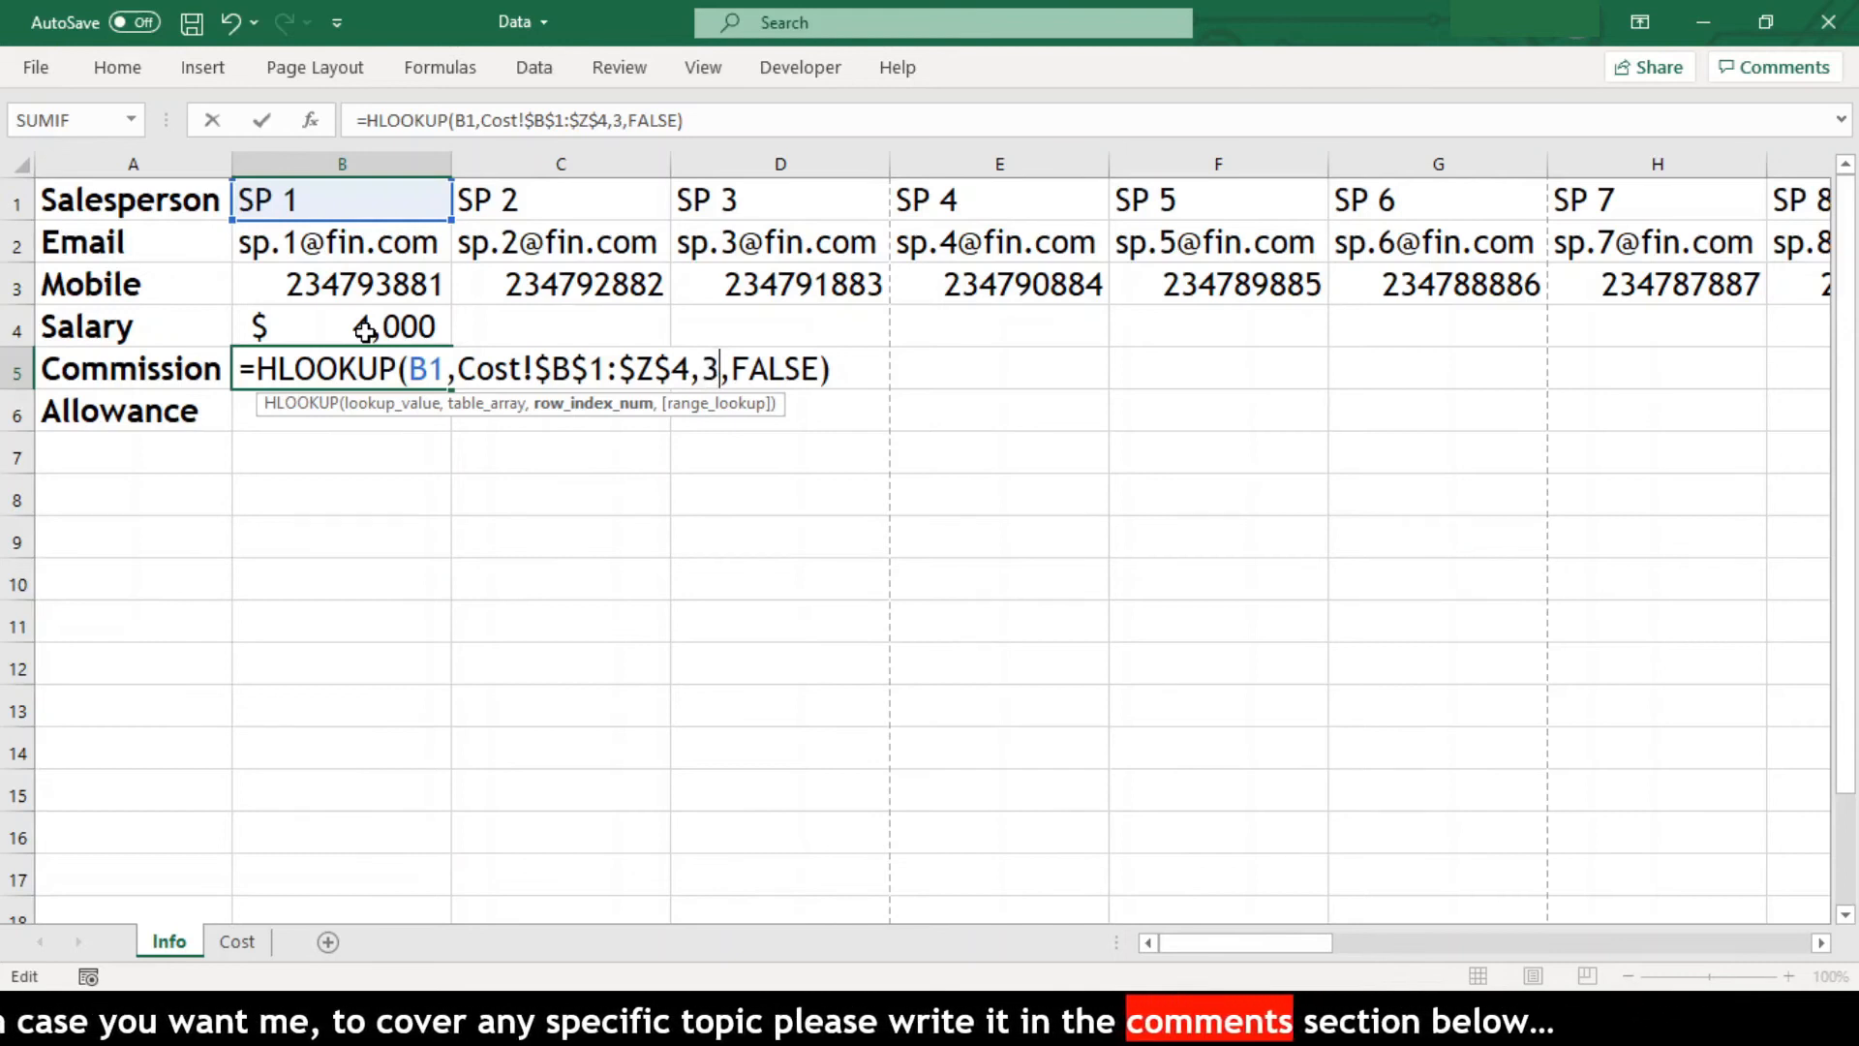
pyautogui.press('Return')
pyautogui.press('Up')
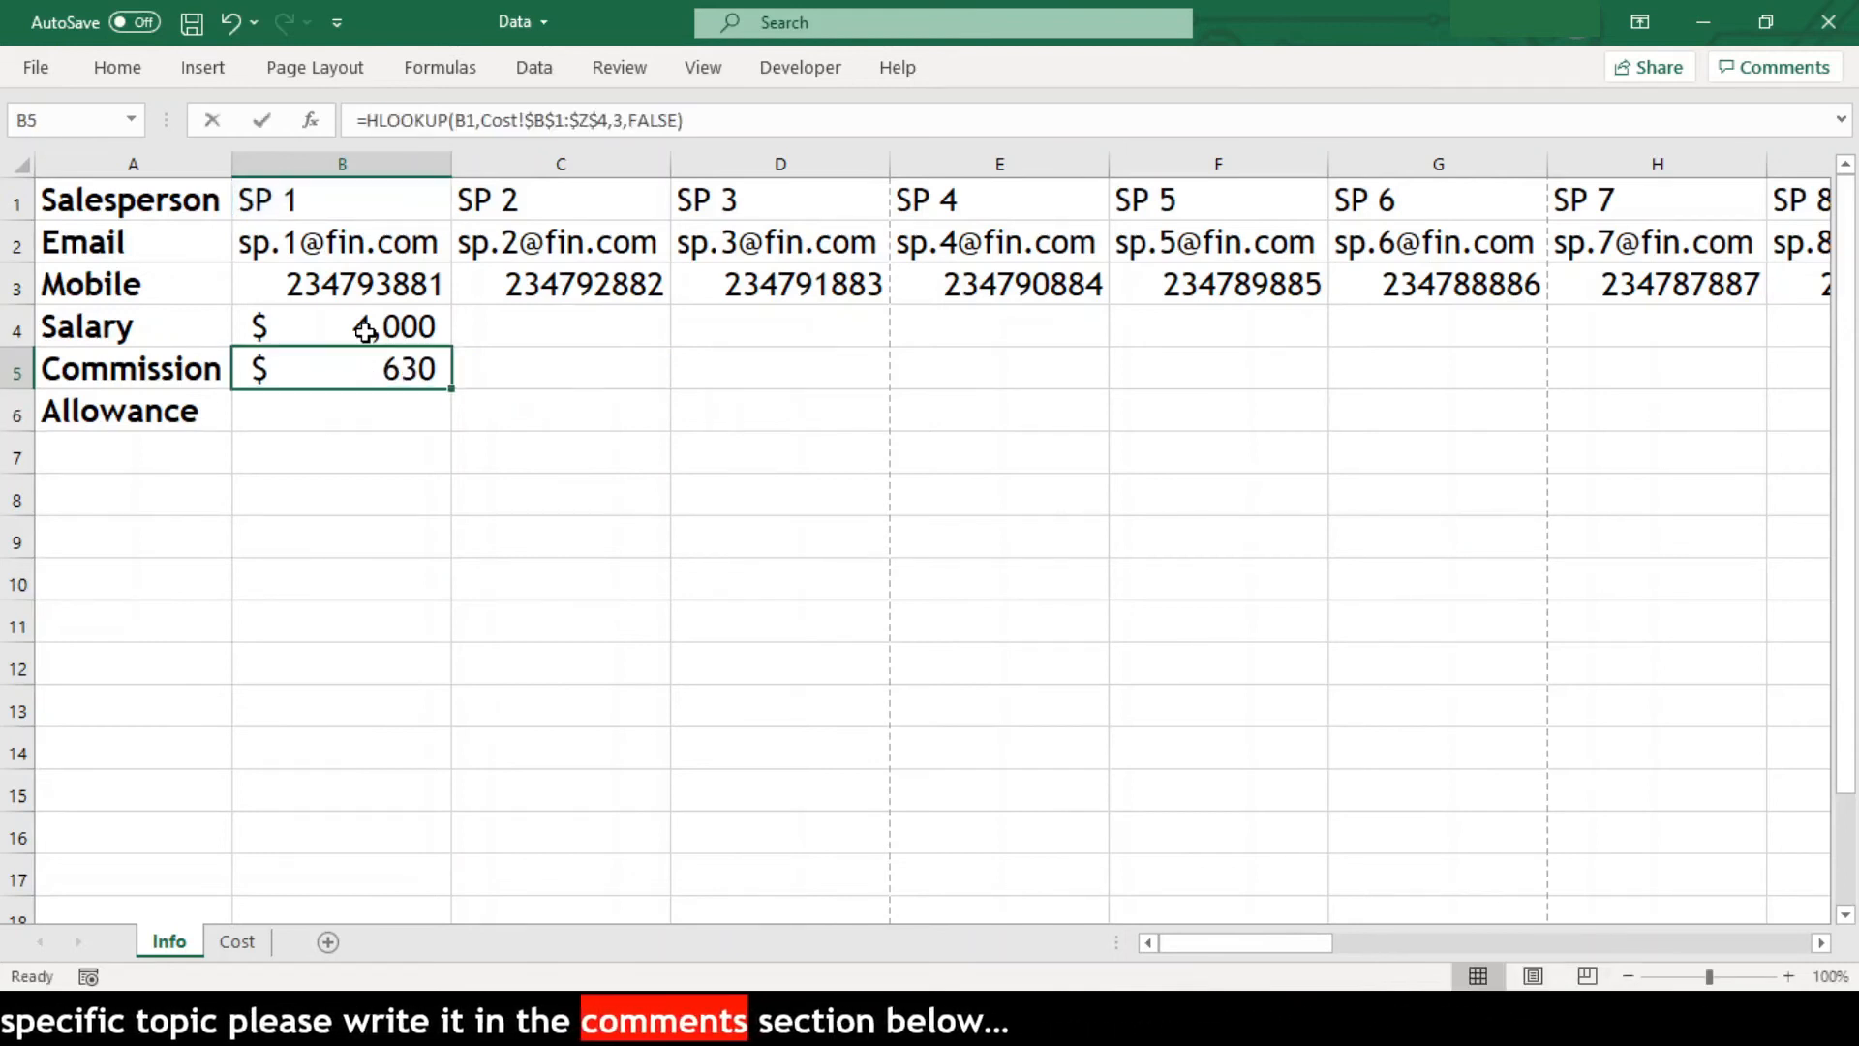
# - Copy the full HLOOKUP formula text from B5 into the Allowance cell B6
pyautogui.press('F2')
pyautogui.hotkey('shift', 'Left')
pyautogui.hotkey('shift', 'Left')
pyautogui.hotkey('shift', 'Left')
pyautogui.hotkey('shift', 'Left')
pyautogui.hotkey('shift', 'Left')
pyautogui.hotkey('shift', 'Left')
pyautogui.hotkey('shift', 'Left')
pyautogui.hotkey('shift', 'Left')
pyautogui.hotkey('shift', 'Left')
pyautogui.hotkey('shift', 'Left')
pyautogui.hotkey('shift', 'Left')
pyautogui.hotkey('shift', 'Left')
pyautogui.hotkey('shift', 'Left')
pyautogui.hotkey('shift', 'Left')
pyautogui.hotkey('shift', 'Left')
pyautogui.hotkey('shift', 'Left')
pyautogui.hotkey('shift', 'Left')
pyautogui.hotkey('shift', 'Left')
pyautogui.hotkey('shift', 'Left')
pyautogui.hotkey('shift', 'Left')
pyautogui.hotkey('shift', 'Left')
pyautogui.hotkey('shift', 'Left')
pyautogui.hotkey('shift', 'Left')
pyautogui.hotkey('shift', 'Left')
pyautogui.hotkey('shift', 'Left')
pyautogui.hotkey('shift', 'Left')
pyautogui.hotkey('shift', 'Left')
pyautogui.hotkey('ctrl', 'c')
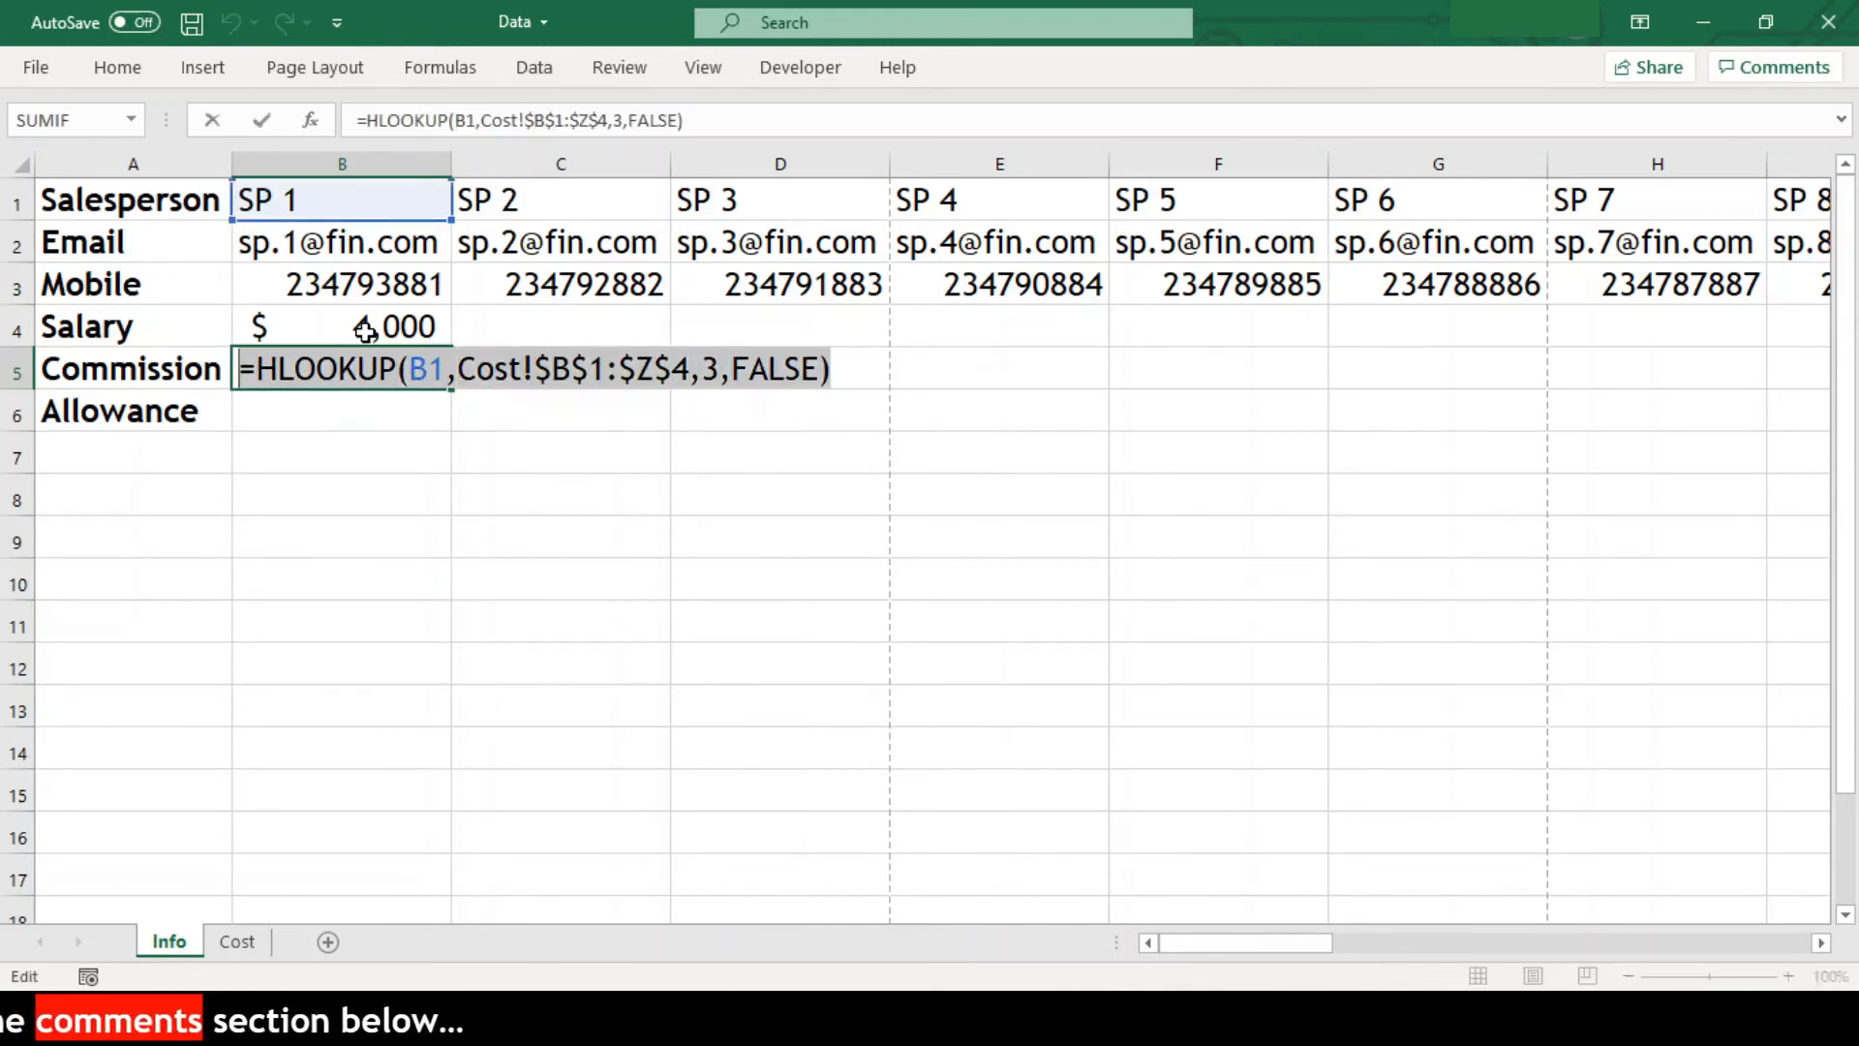
pyautogui.press('Escape')
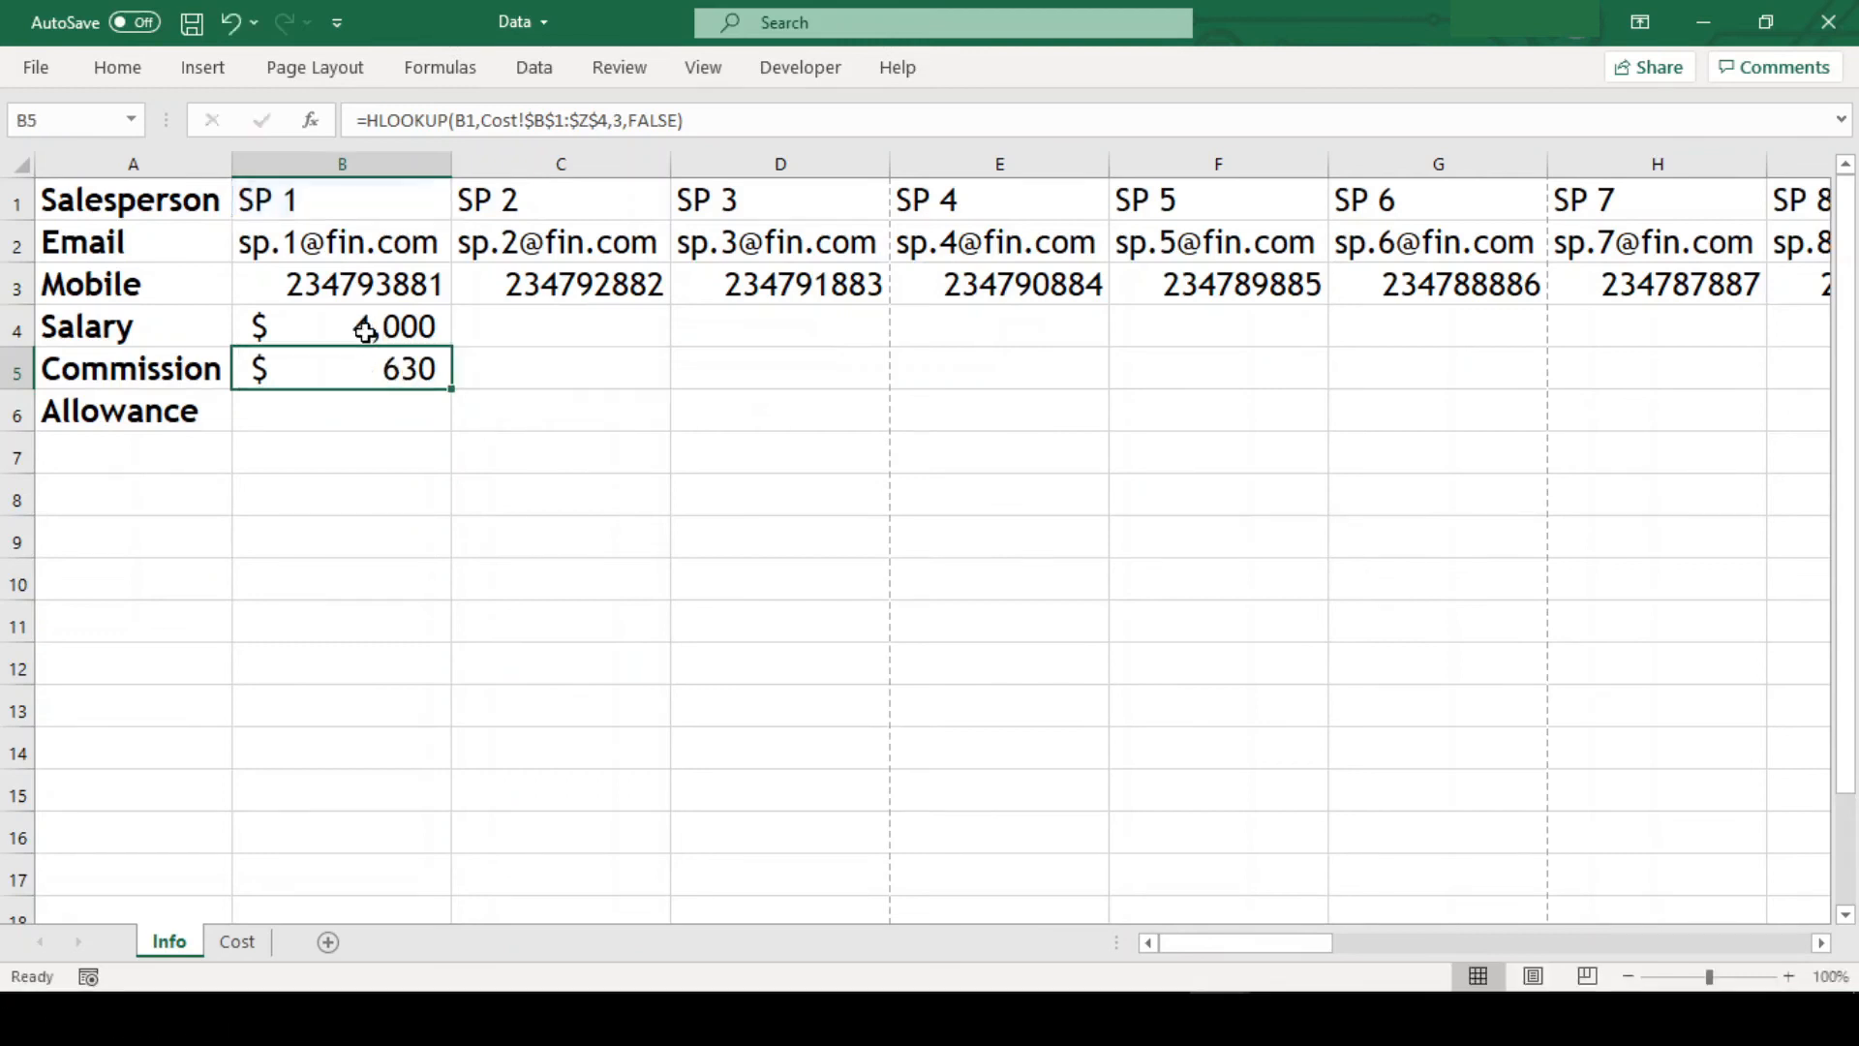
pyautogui.press('Down')
pyautogui.press('F2')
pyautogui.hotkey('ctrl', 'v')
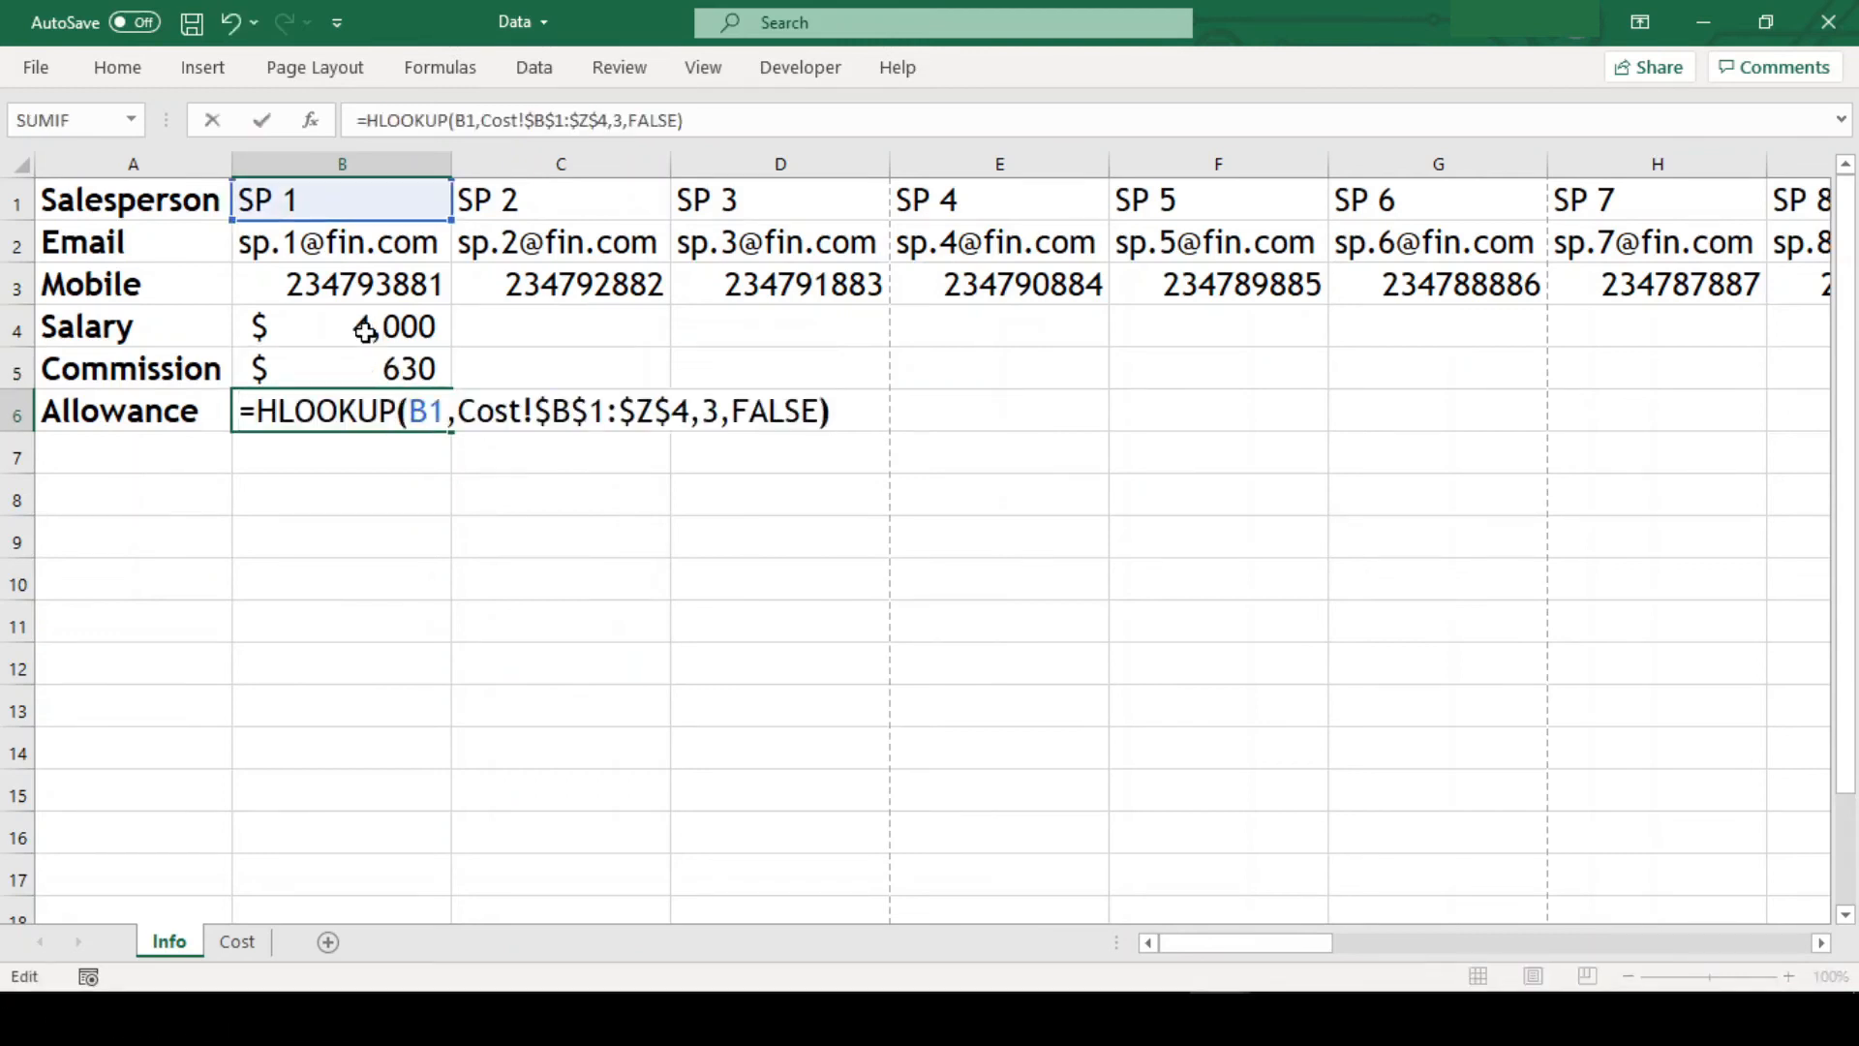
# - Set the row index of the HLOOKUP in the Allowance cell B6 to 4
pyautogui.press('Left')
pyautogui.press('Left')
pyautogui.press('Left')
pyautogui.press('Left')
pyautogui.press('Left')
pyautogui.press('Left')
pyautogui.press('Left')
pyautogui.press('Left')
pyautogui.hotkey('shift', 'Right')
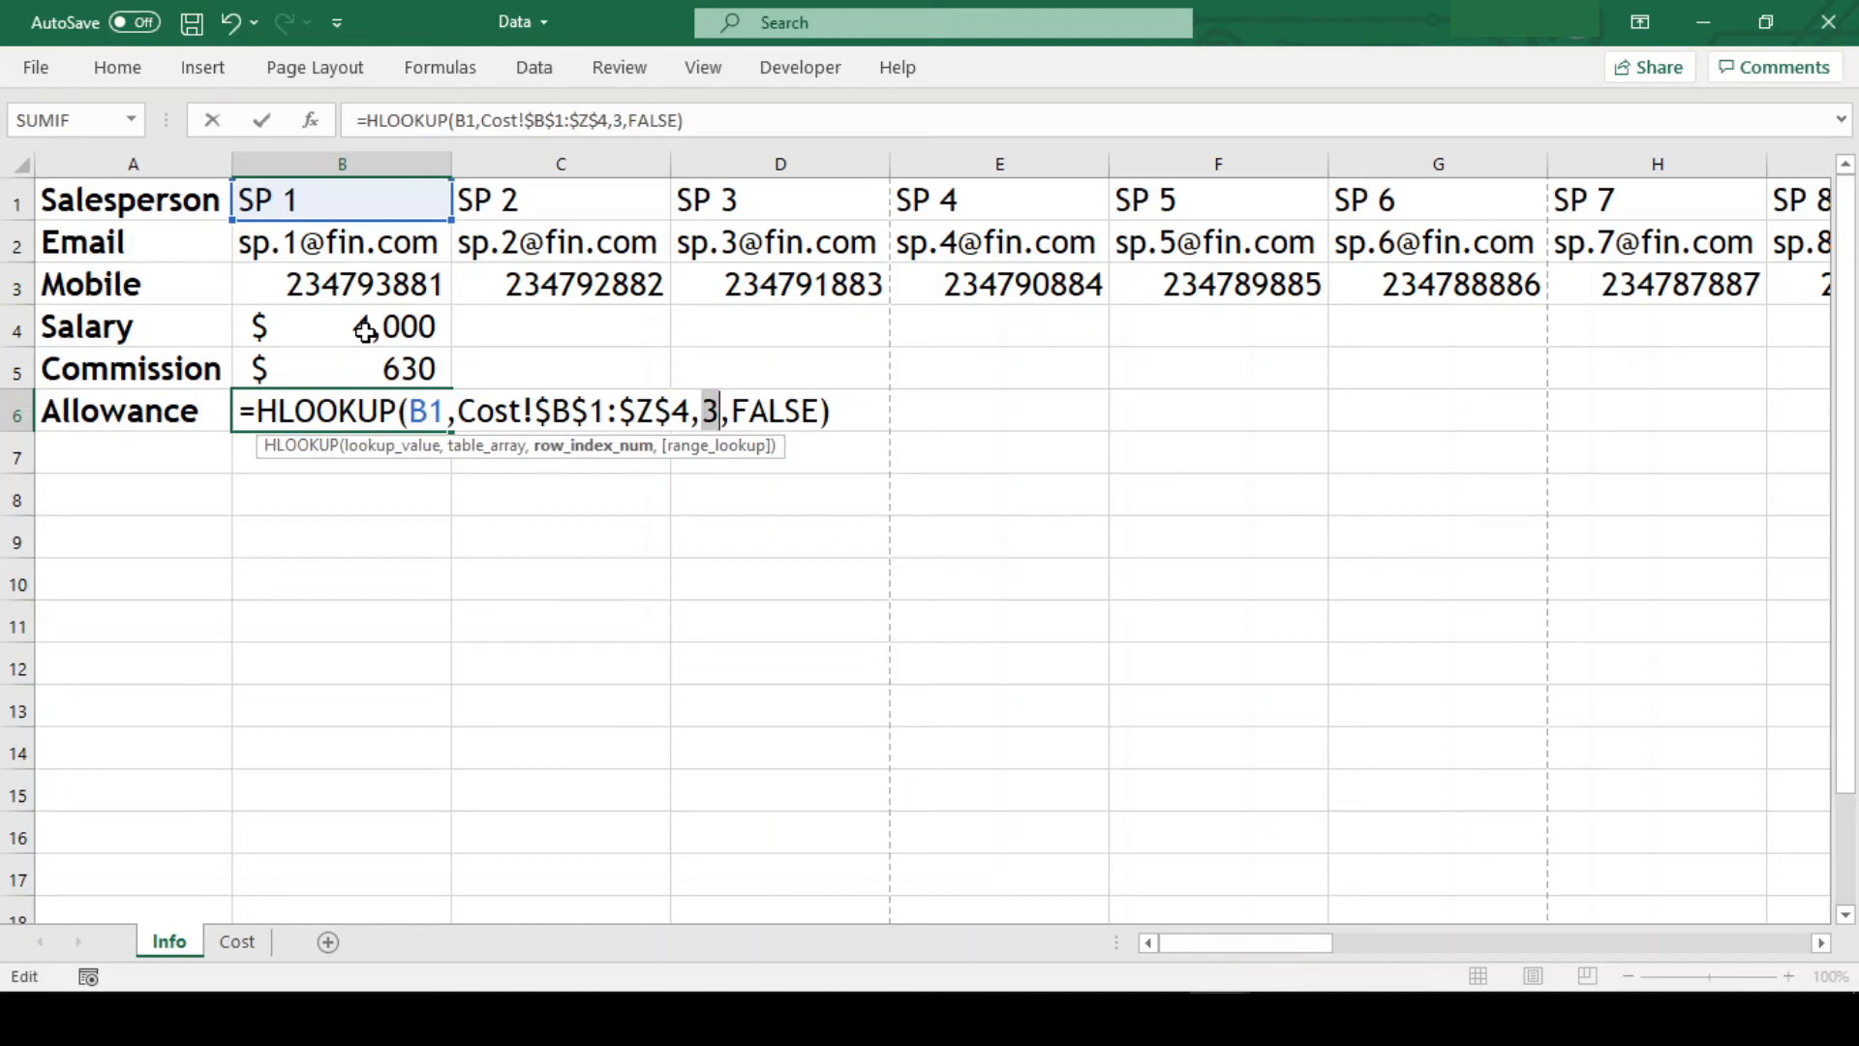
pyautogui.write('4')
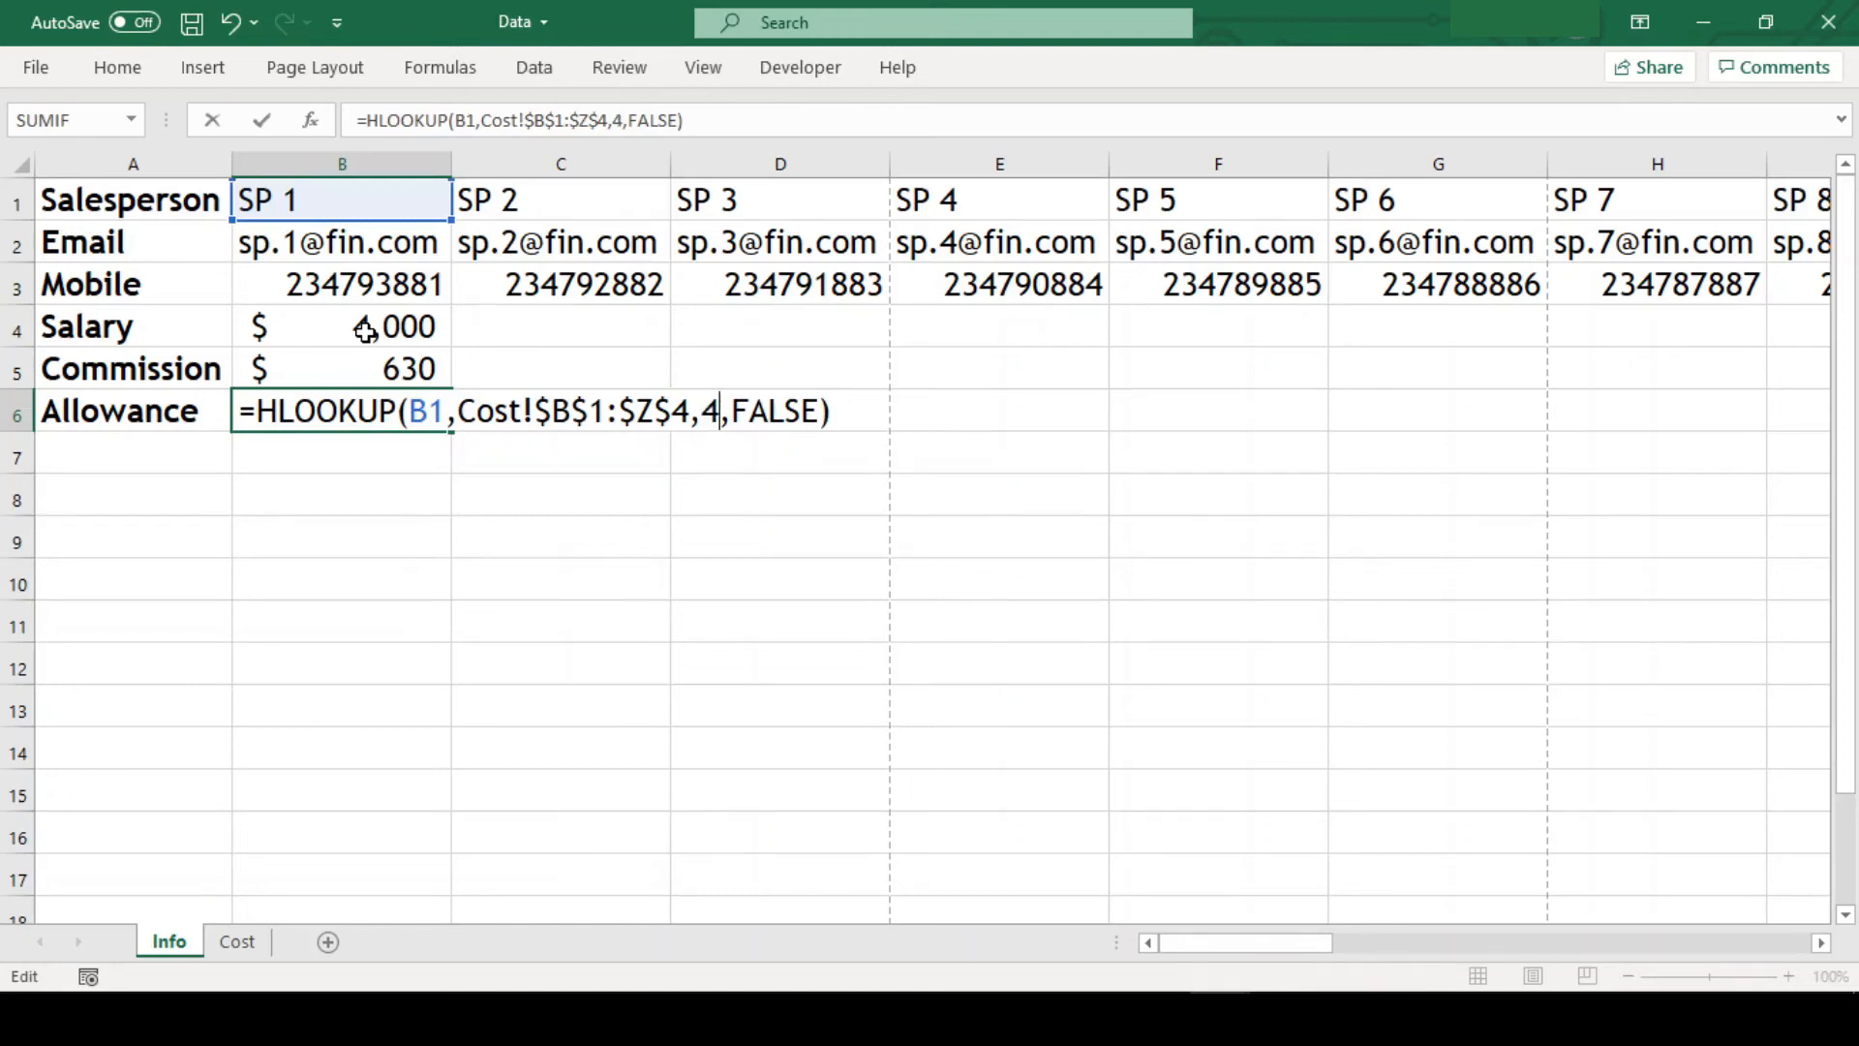
pyautogui.press('Return')
# - Copy the three formulas in B4:B6 across rows 4 to 6 of the other salesperson columns, starting at C4
pyautogui.press('Up')
pyautogui.press('Up')
pyautogui.press('Up')
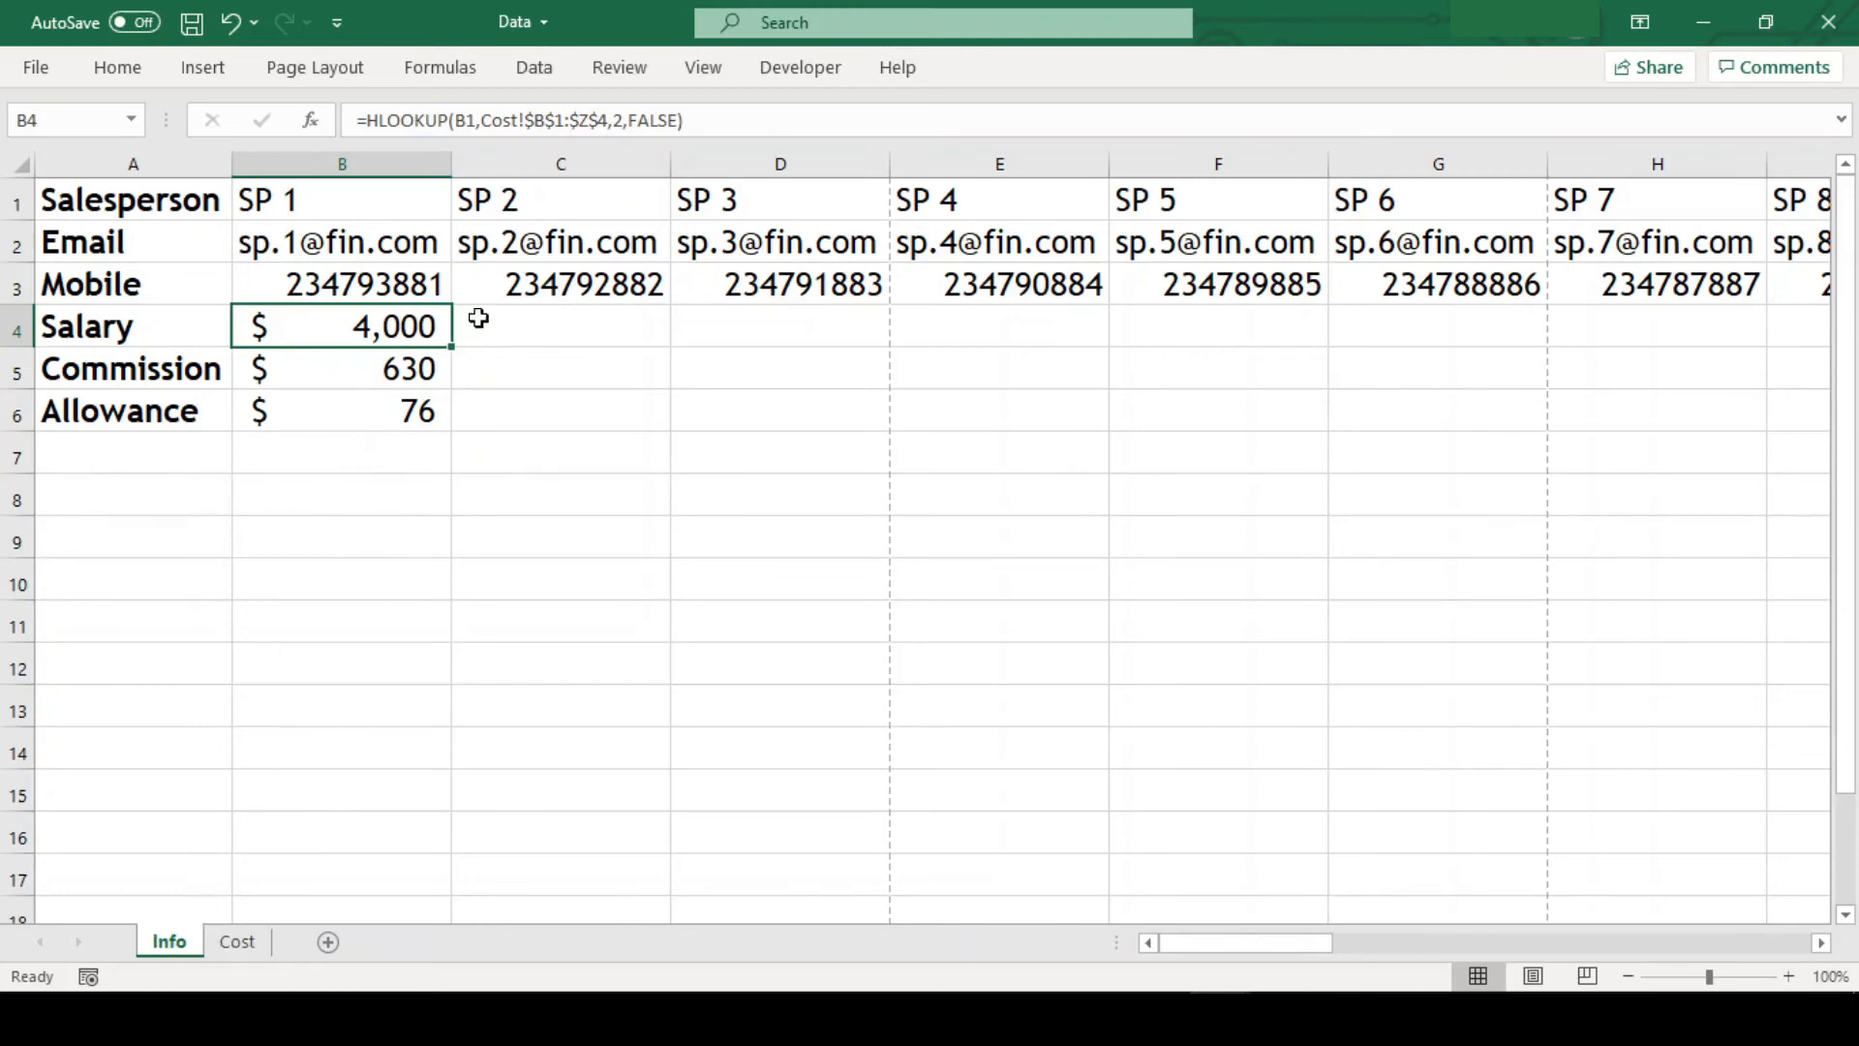
pyautogui.hotkey('shift', 'Down')
pyautogui.hotkey('shift', 'Down')
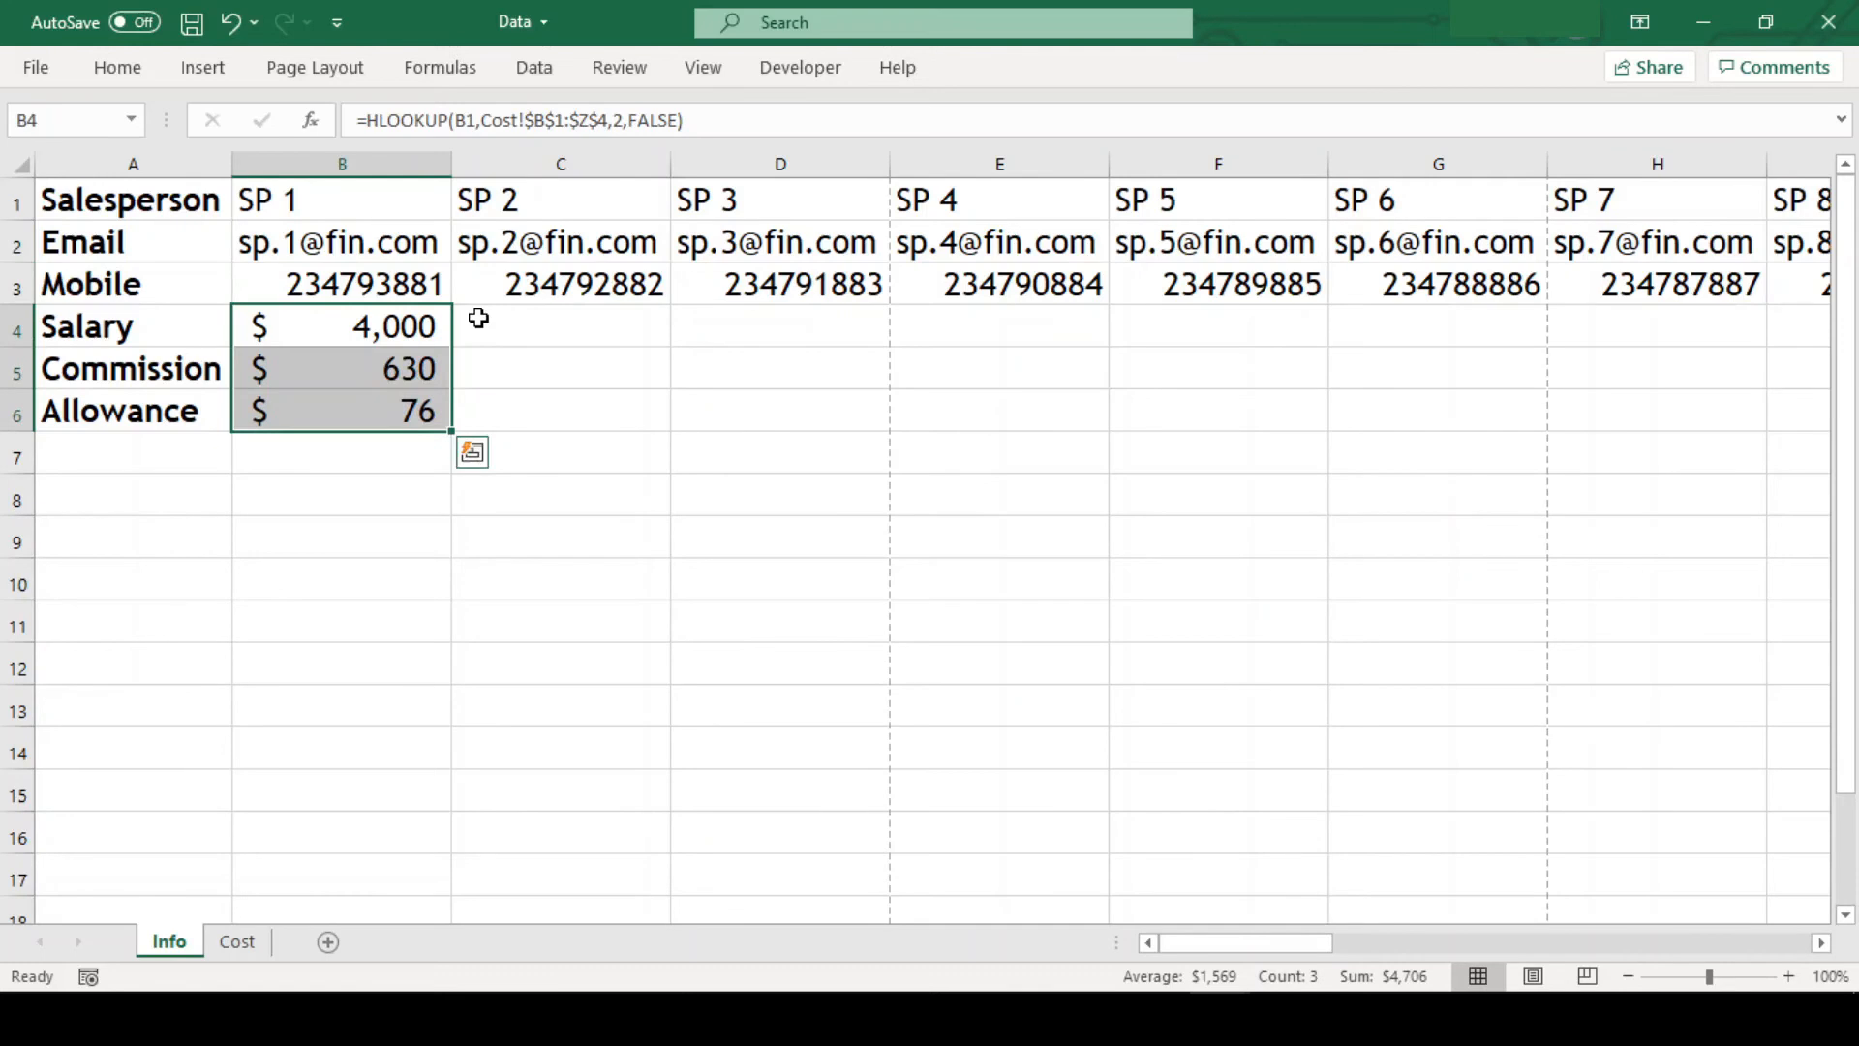
pyautogui.hotkey('ctrl', 'c')
pyautogui.press('Right')
pyautogui.hotkey('shift', 'Down')
pyautogui.hotkey('shift', 'Down')
pyautogui.hotkey('shift', 'Right')
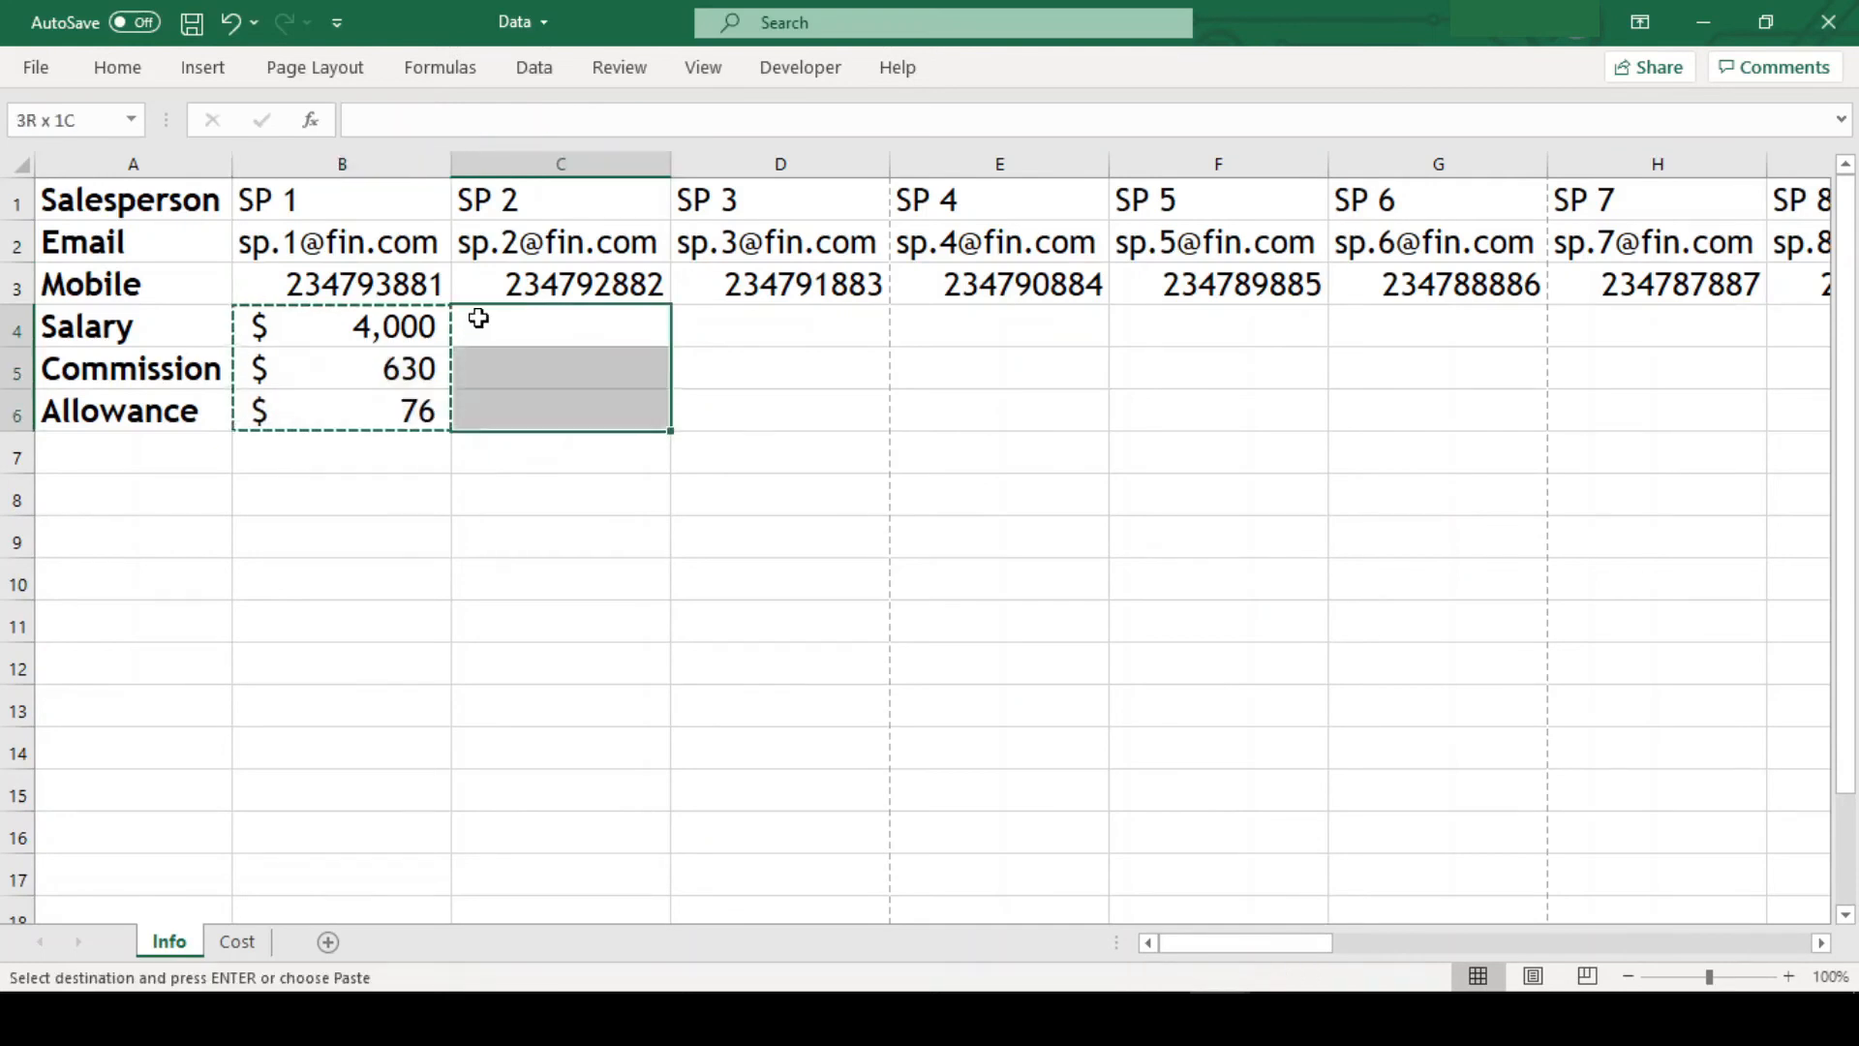
pyautogui.hotkey('shift', 'Right')
pyautogui.hotkey('shift', 'Right')
pyautogui.hotkey('shift', 'Right')
pyautogui.hotkey('shift', 'Right')
pyautogui.hotkey('shift', 'Right')
pyautogui.hotkey('shift', 'Right')
pyautogui.hotkey('shift', 'Right')
pyautogui.hotkey('shift', 'Right')
pyautogui.hotkey('shift', 'Right')
pyautogui.hotkey('shift', 'Right')
pyautogui.hotkey('shift', 'Right')
pyautogui.hotkey('shift', 'Right')
pyautogui.hotkey('shift', 'Right')
pyautogui.hotkey('shift', 'Right')
pyautogui.hotkey('shift', 'Right')
pyautogui.hotkey('shift', 'Right')
pyautogui.hotkey('shift', 'Right')
pyautogui.hotkey('shift', 'Right')
pyautogui.hotkey('shift', 'Right')
pyautogui.hotkey('shift', 'Right')
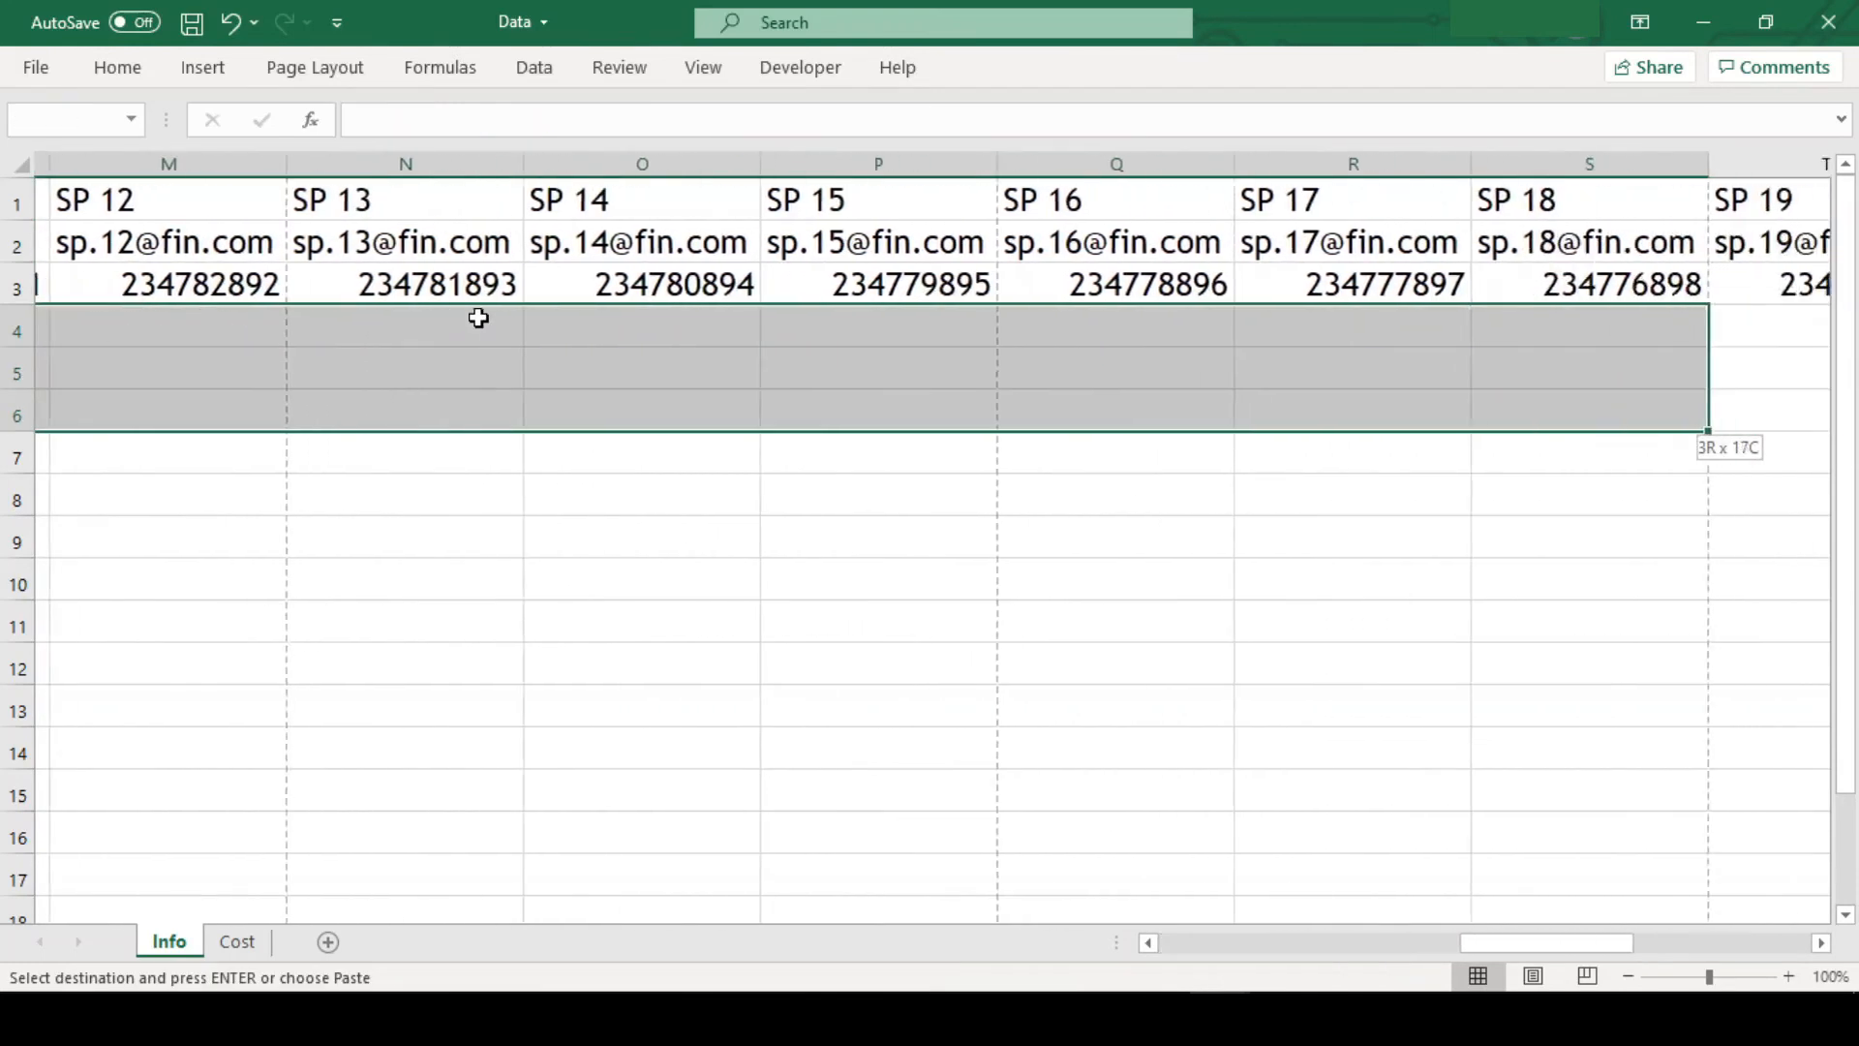
pyautogui.hotkey('ctrl', 'v')
# - Review the copied HLOOKUP formulas along rows 4 and 5 across the salesperson columns, return to the Commission label in A5 and cancel copy mode
pyautogui.press('Right')
pyautogui.press('Right')
pyautogui.press('Right')
pyautogui.press('Right')
pyautogui.press('Right')
pyautogui.press('Right')
pyautogui.press('Right')
pyautogui.press('Right')
pyautogui.press('Right')
pyautogui.press('Right')
pyautogui.press('Right')
pyautogui.press('Right')
pyautogui.press('Right')
pyautogui.press('Right')
pyautogui.press('Right')
pyautogui.press('Right')
pyautogui.press('Right')
pyautogui.press('Right')
pyautogui.press('Right')
pyautogui.press('Right')
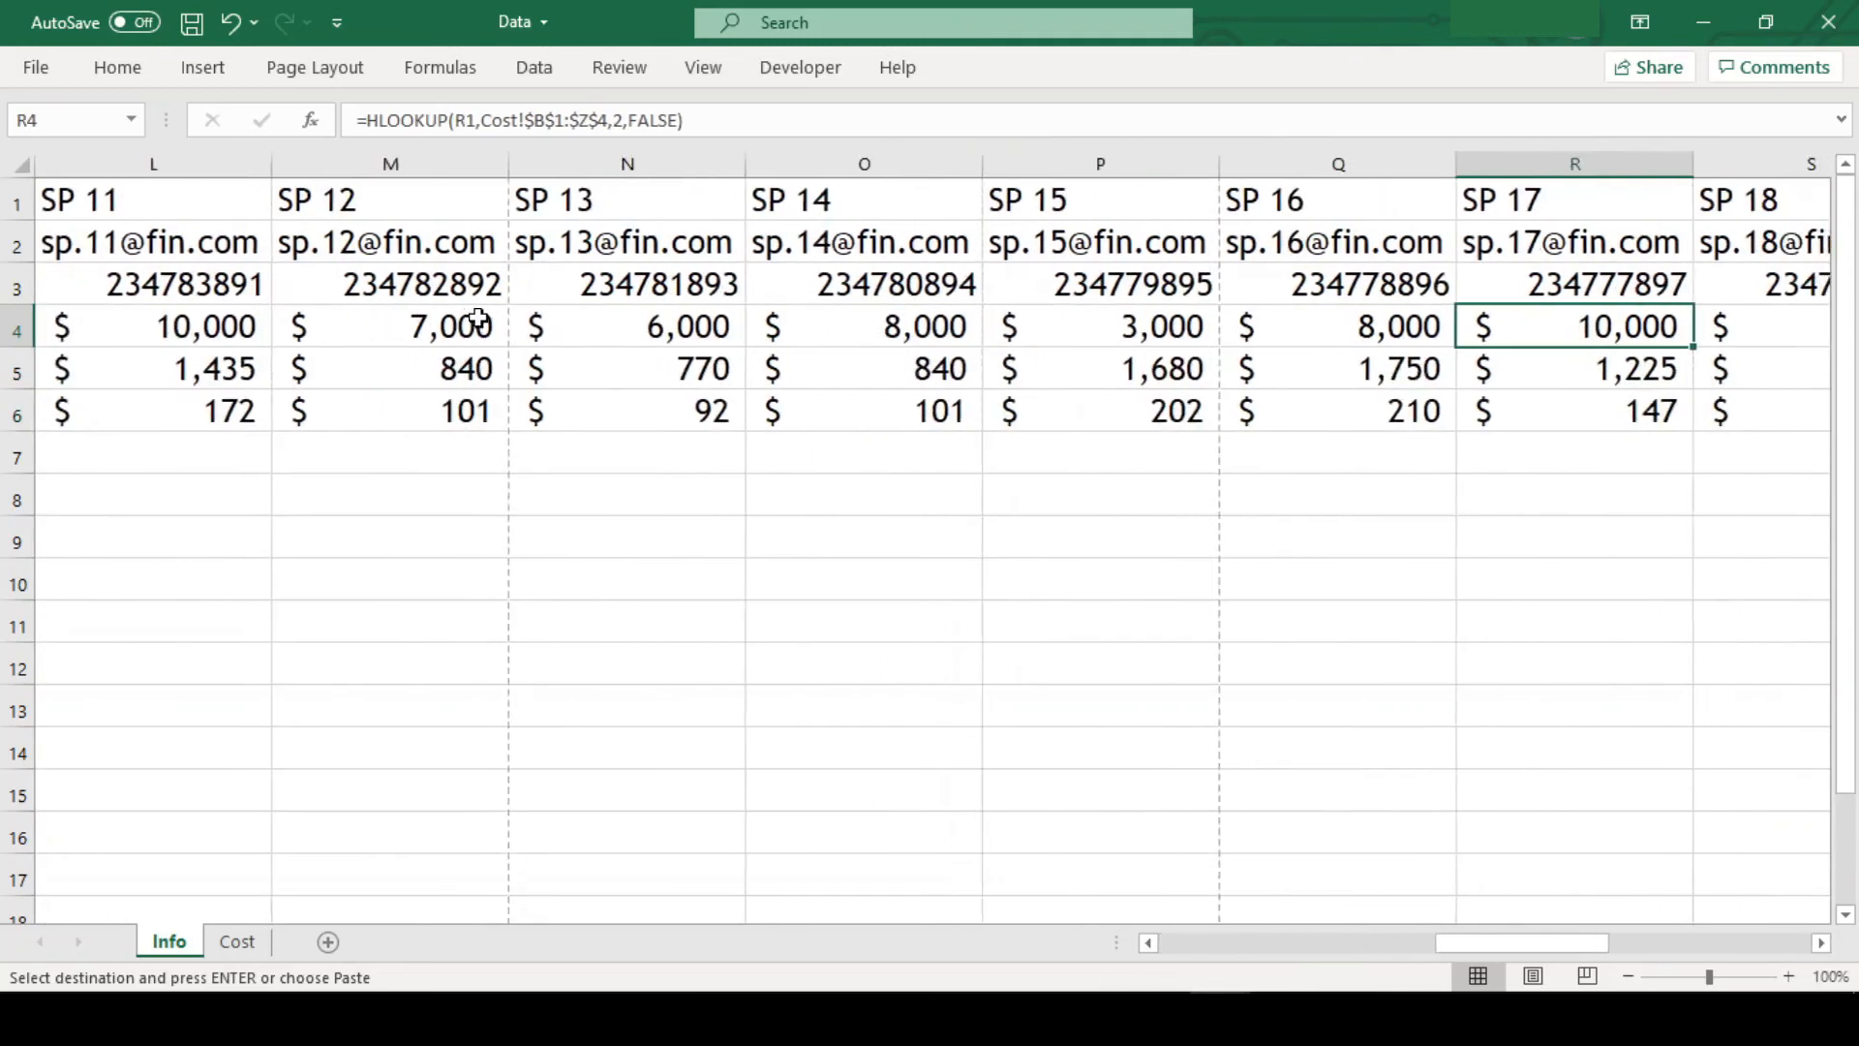
pyautogui.press('Right')
pyautogui.press('Down')
pyautogui.press('Right')
pyautogui.press('Left')
pyautogui.press('Left')
pyautogui.press('Left')
pyautogui.press('Left')
pyautogui.press('Left')
pyautogui.press('Left')
pyautogui.press('Left')
pyautogui.press('Left')
pyautogui.press('Left')
pyautogui.press('Left')
pyautogui.press('Left')
pyautogui.press('Left')
pyautogui.press('Left')
pyautogui.press('Left')
pyautogui.press('Left')
pyautogui.press('Left')
pyautogui.press('Left')
pyautogui.press('Left')
pyautogui.press('Left')
pyautogui.press('Left')
pyautogui.press('Left')
pyautogui.press('Left')
pyautogui.press('Left')
pyautogui.press('Left')
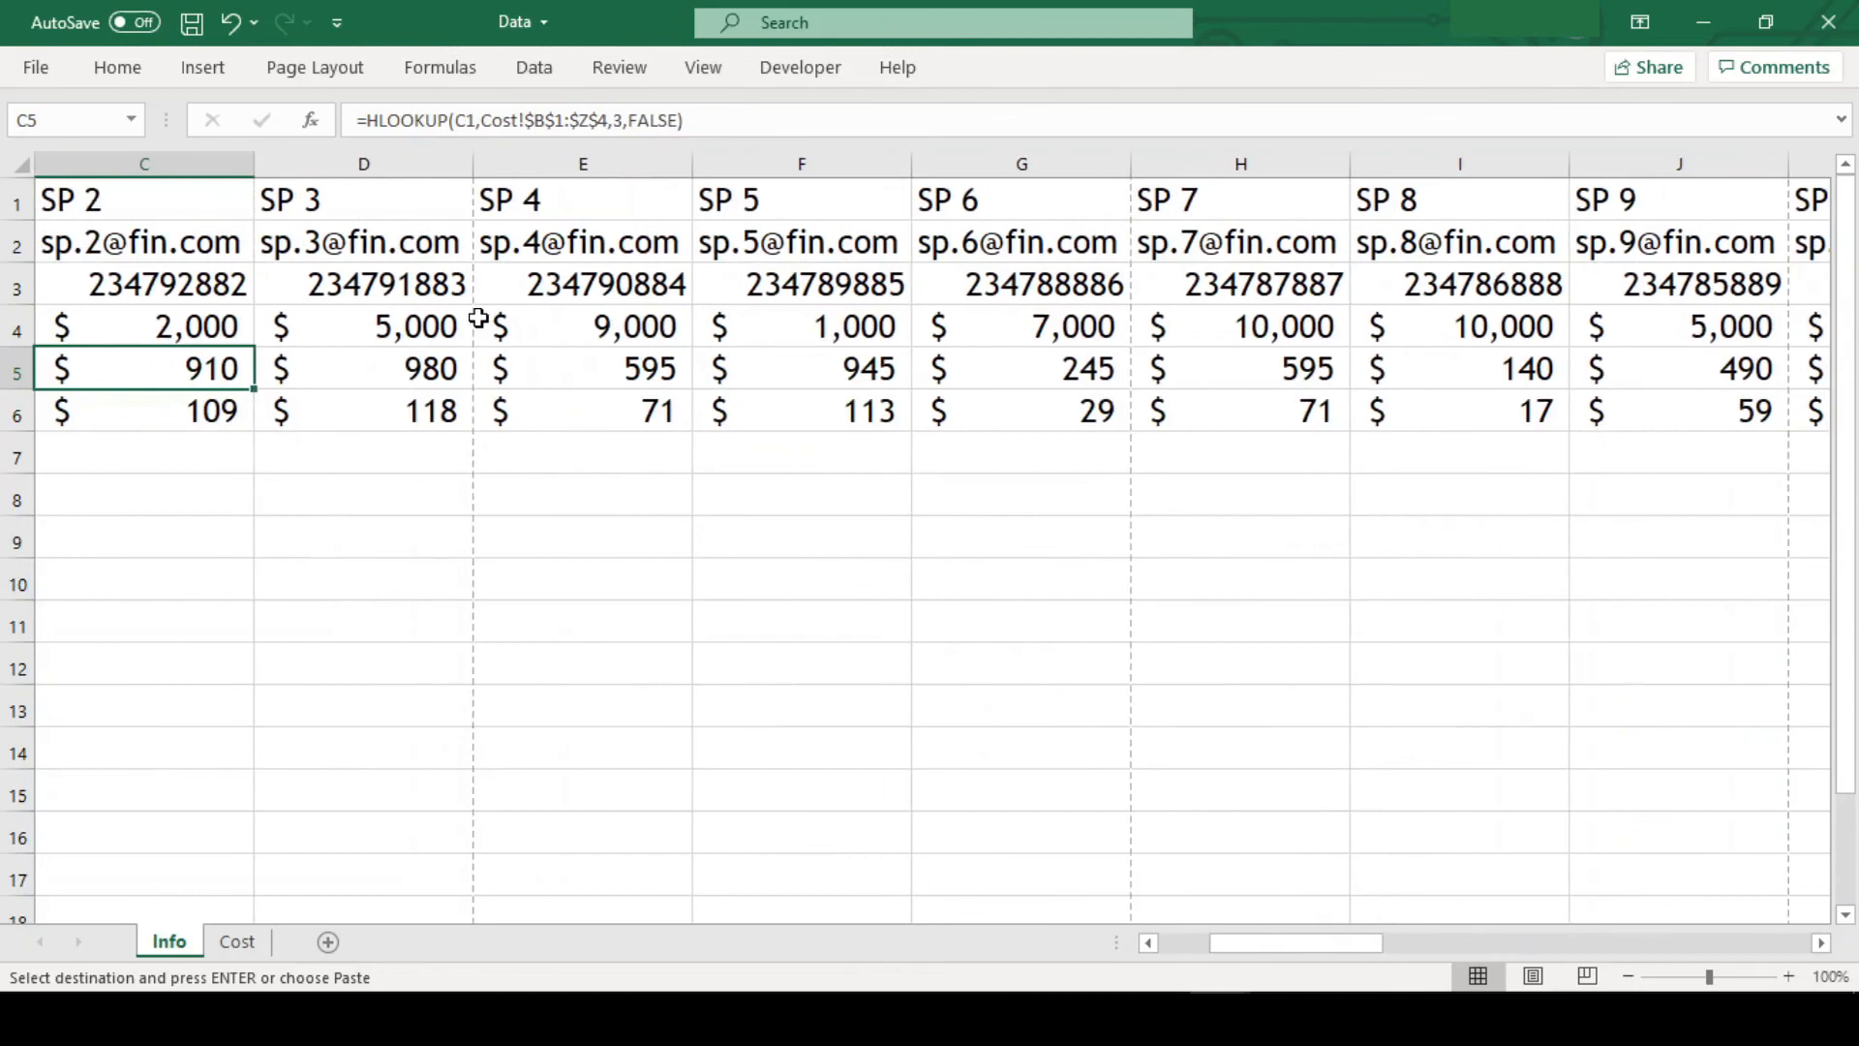
pyautogui.press('Left')
pyautogui.press('Left')
pyautogui.press('Escape')
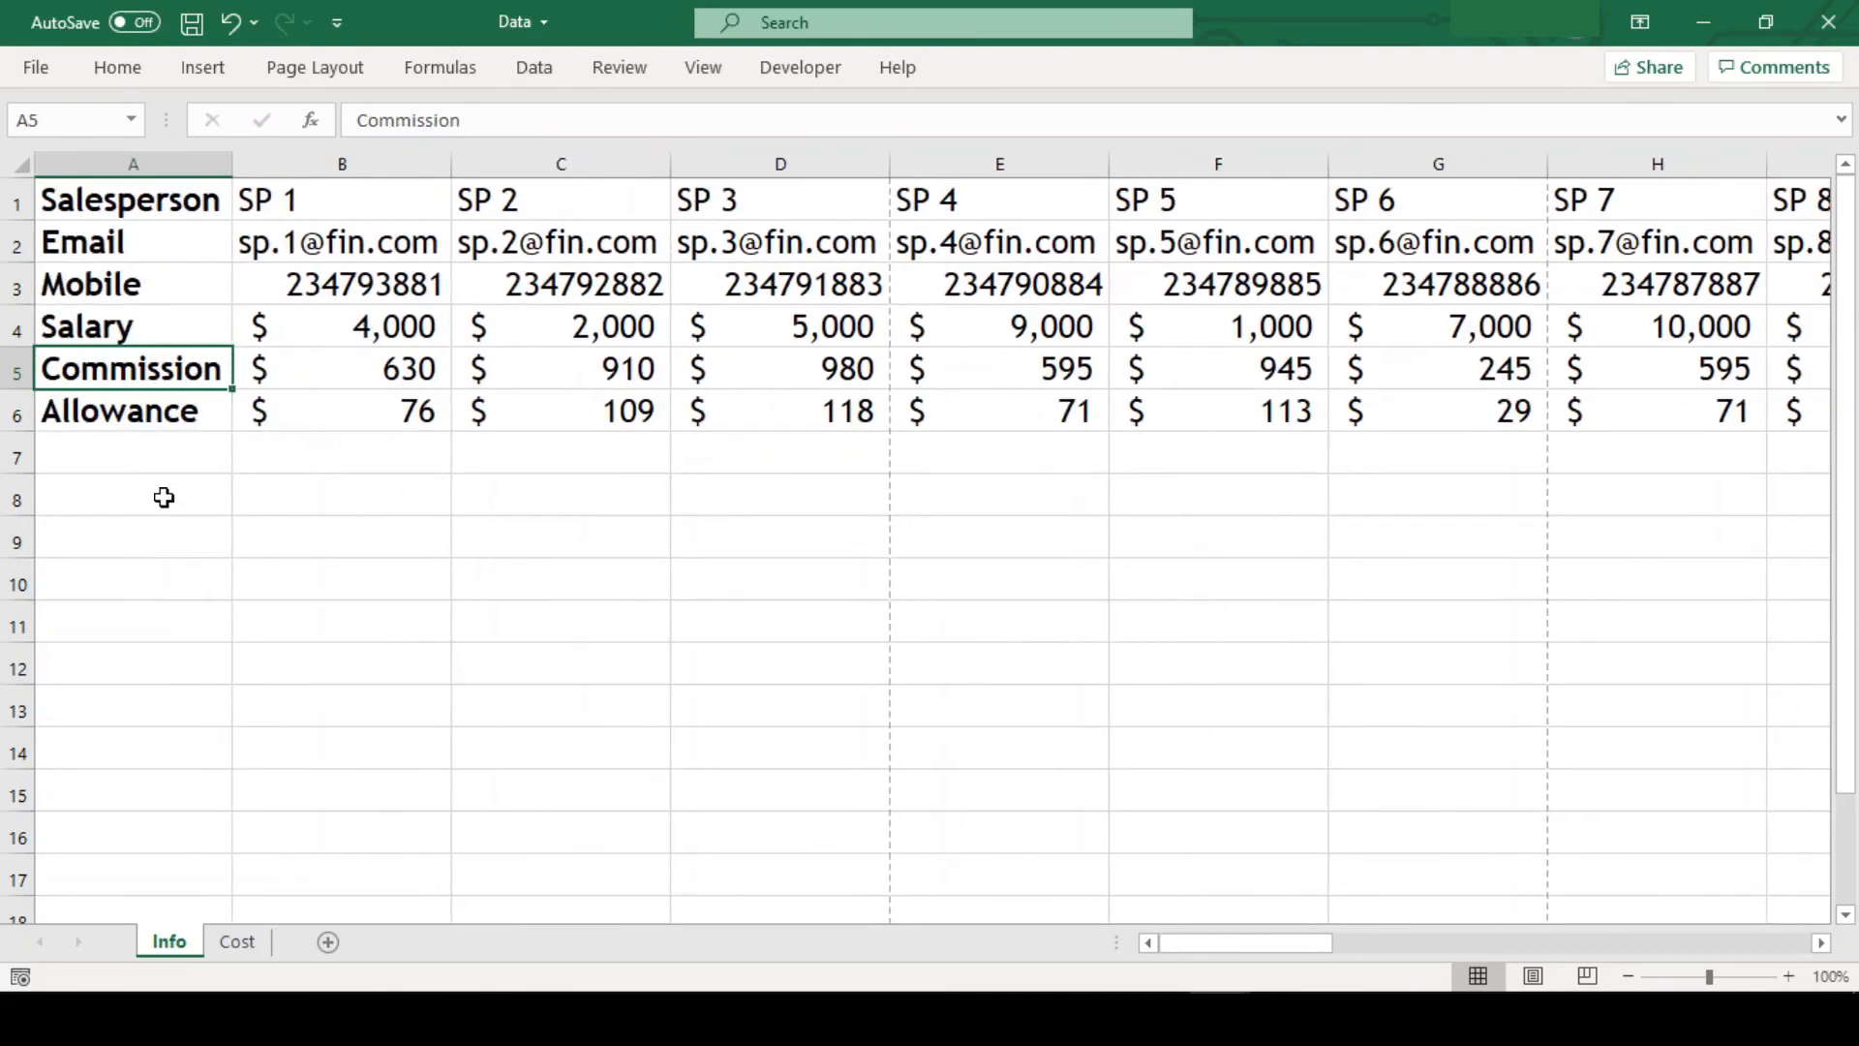